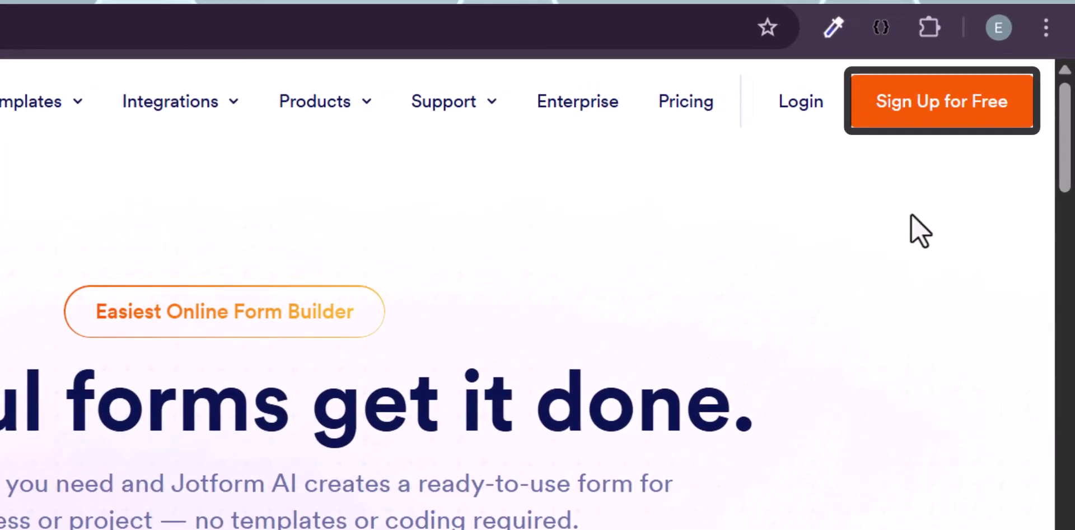
- Sign up for a free Jotform account with Google and accept the terms and privacy policy
{"action": "left_click", "coordinate": [902, 115]}
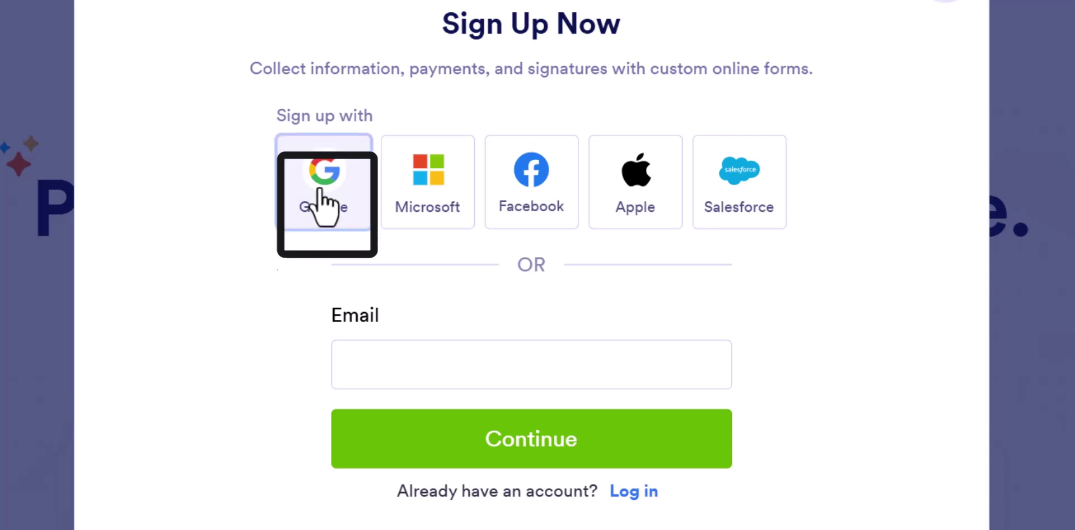
{"action": "left_click", "coordinate": [320, 194]}
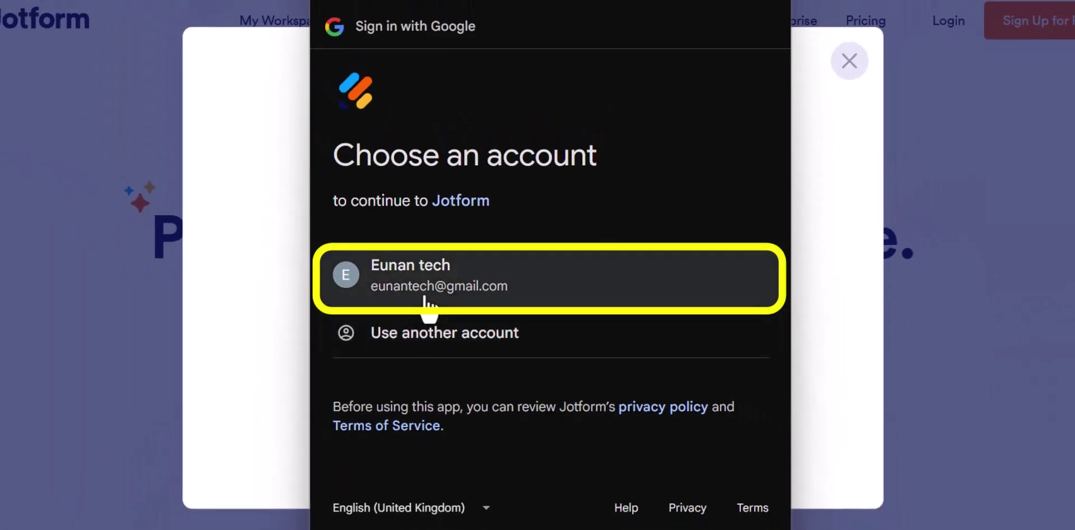
{"action": "left_click", "coordinate": [424, 302]}
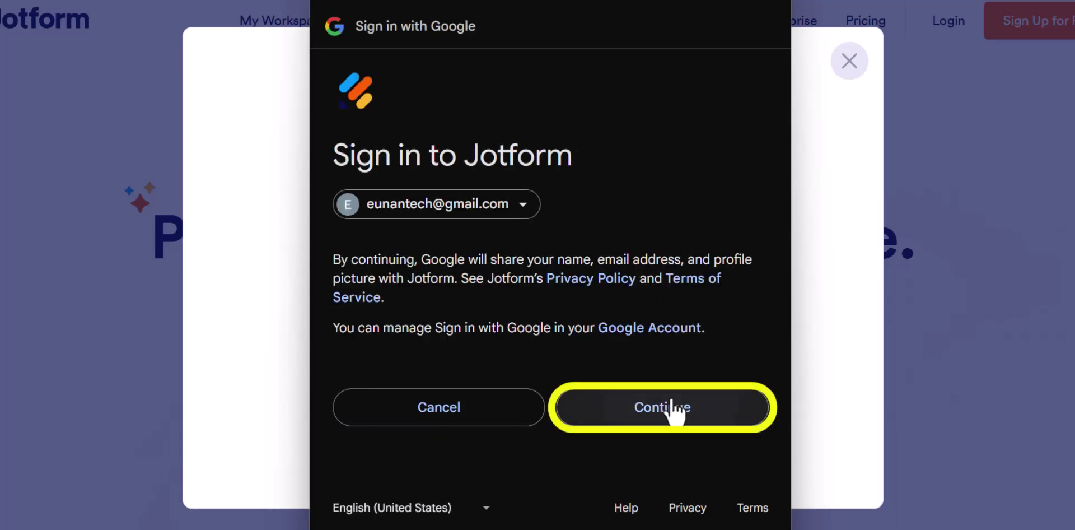
{"action": "left_click", "coordinate": [671, 400]}
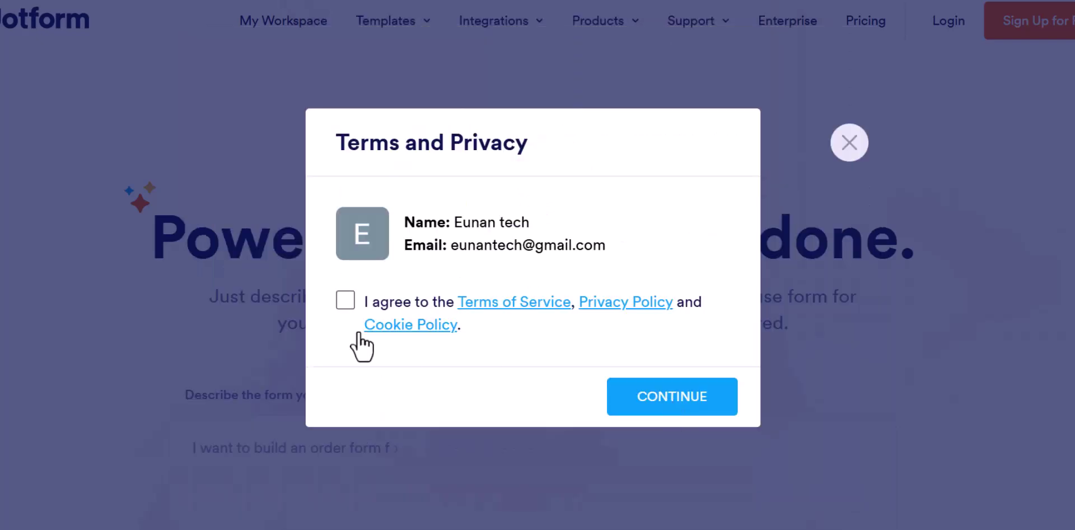
{"action": "left_click", "coordinate": [341, 307]}
{"action": "left_click", "coordinate": [657, 394]}
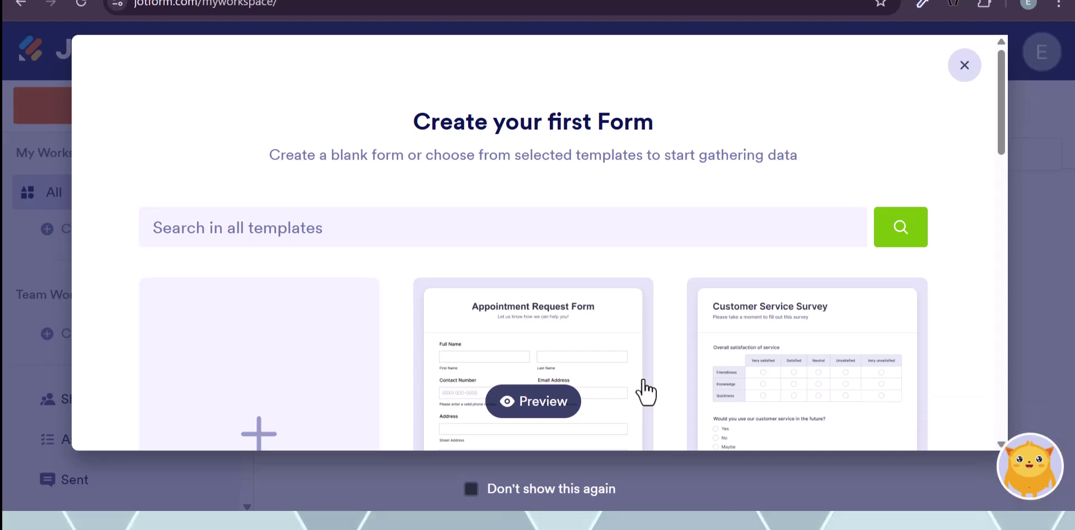
{"action": "scroll", "coordinate": [645, 392], "scroll_direction": "down", "scroll_amount": 4}
{"action": "scroll", "coordinate": [644, 391], "scroll_direction": "down", "scroll_amount": 2}
{"action": "scroll", "coordinate": [644, 391], "scroll_direction": "up", "scroll_amount": 5}
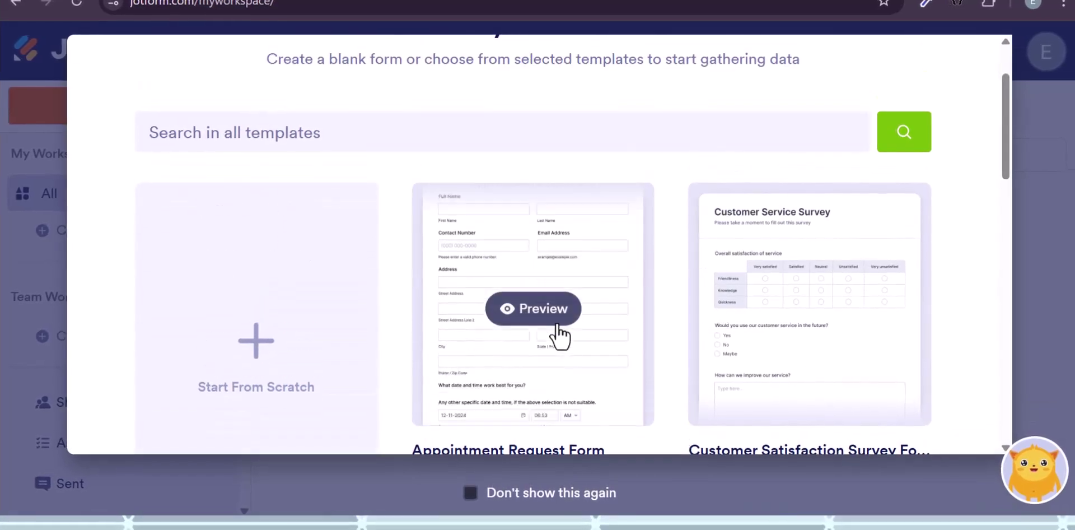
{"action": "scroll", "coordinate": [558, 336], "scroll_direction": "down", "scroll_amount": 2}
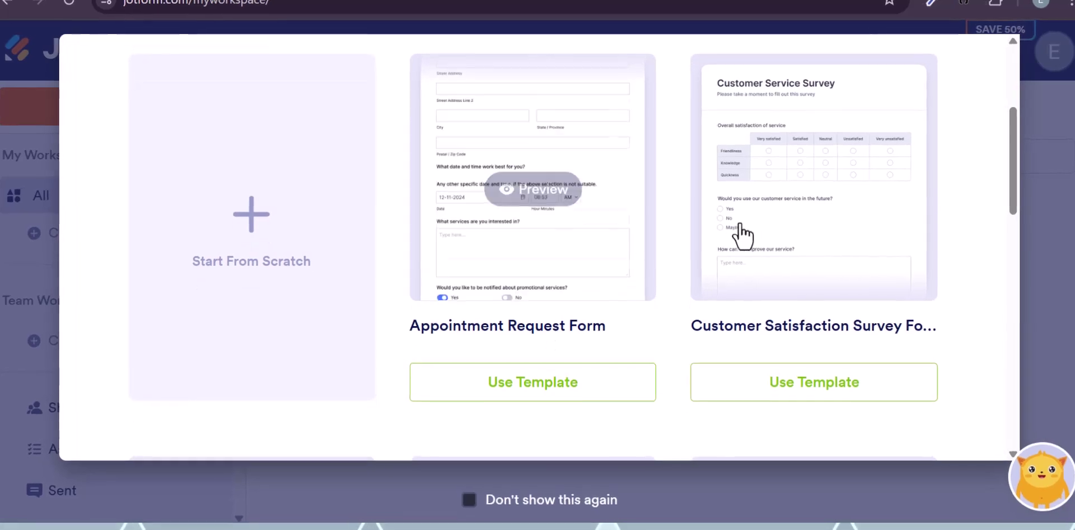
{"action": "scroll", "coordinate": [747, 233], "scroll_direction": "down", "scroll_amount": 2}
{"action": "scroll", "coordinate": [751, 234], "scroll_direction": "down", "scroll_amount": 2}
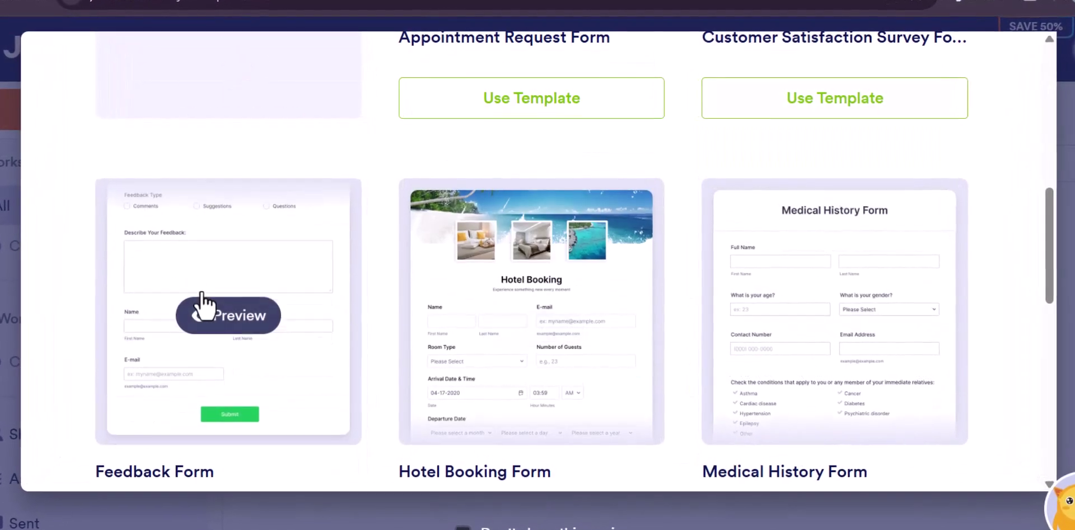
{"action": "scroll", "coordinate": [488, 319], "scroll_direction": "down", "scroll_amount": 1}
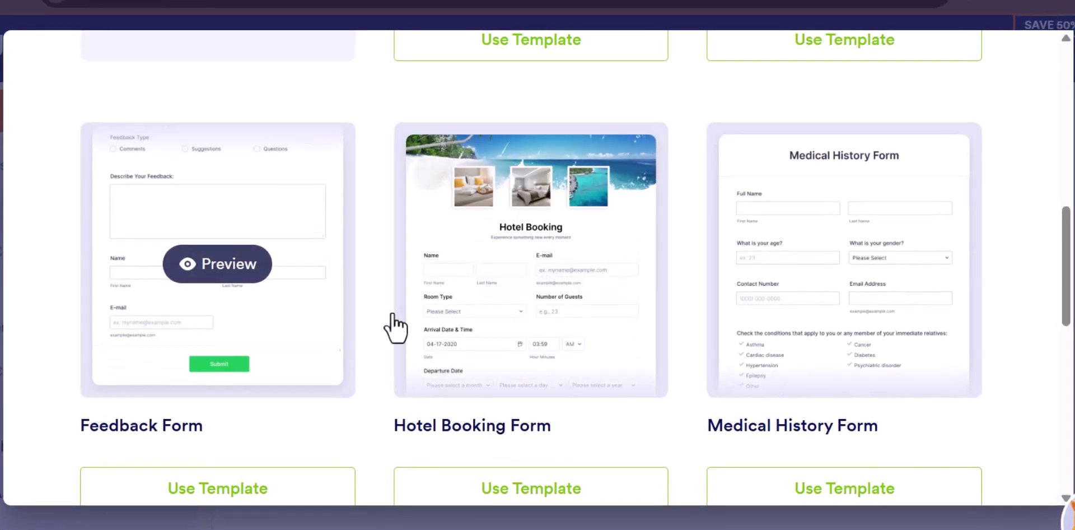
{"action": "mouse_move", "coordinate": [492, 282]}
{"action": "mouse_move", "coordinate": [823, 280]}
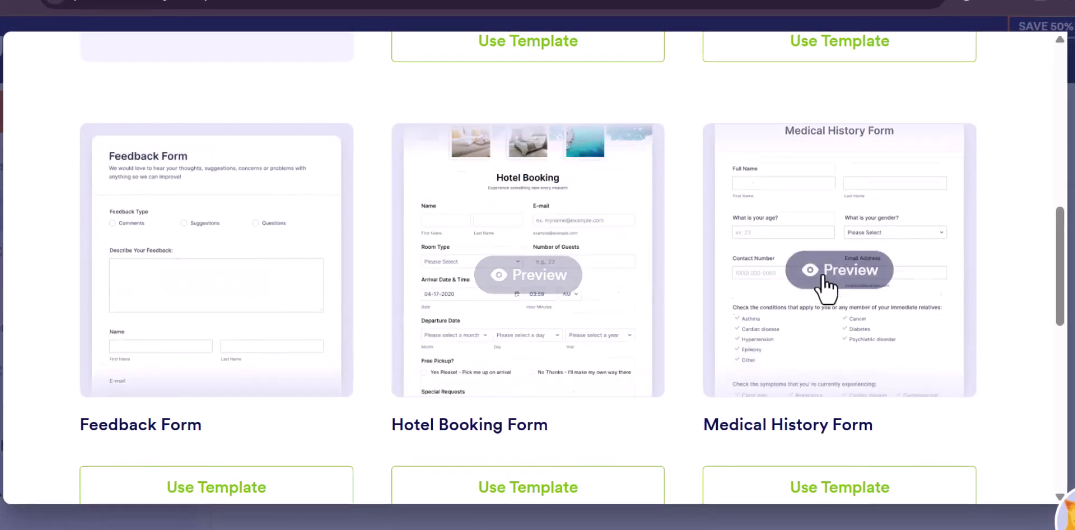
{"action": "scroll", "coordinate": [826, 328], "scroll_direction": "down", "scroll_amount": 2}
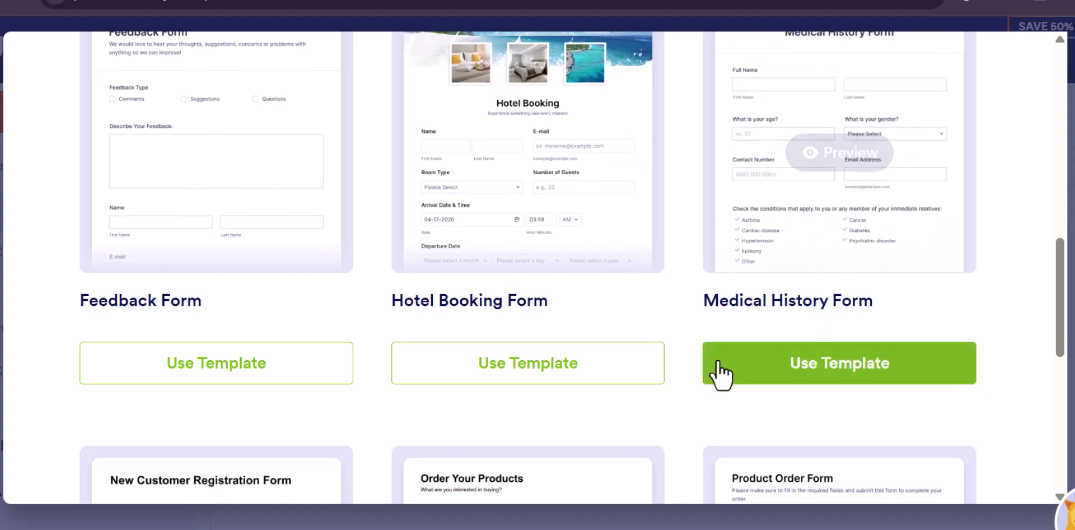
{"action": "scroll", "coordinate": [720, 377], "scroll_direction": "down", "scroll_amount": 5}
{"action": "mouse_move", "coordinate": [212, 312]}
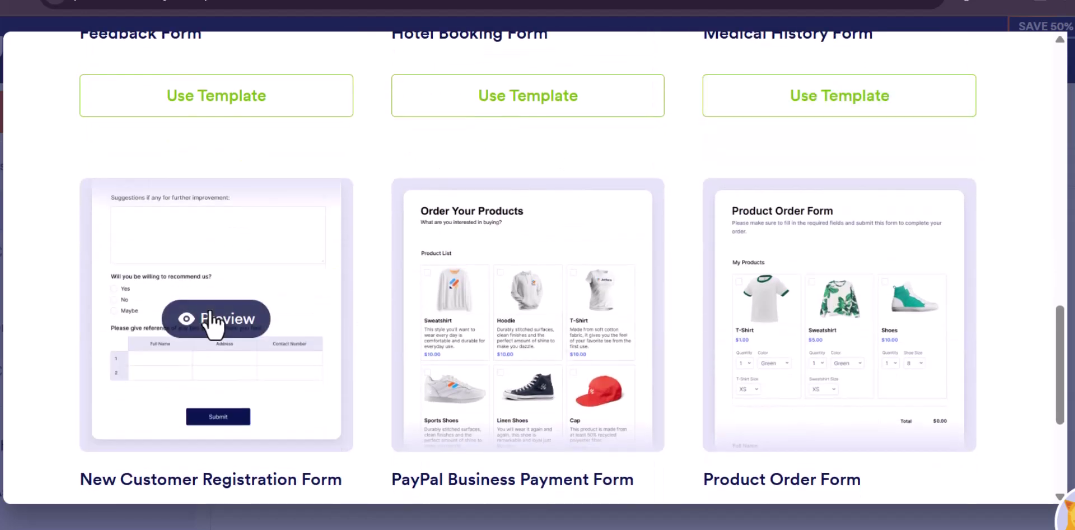
{"action": "mouse_move", "coordinate": [426, 324]}
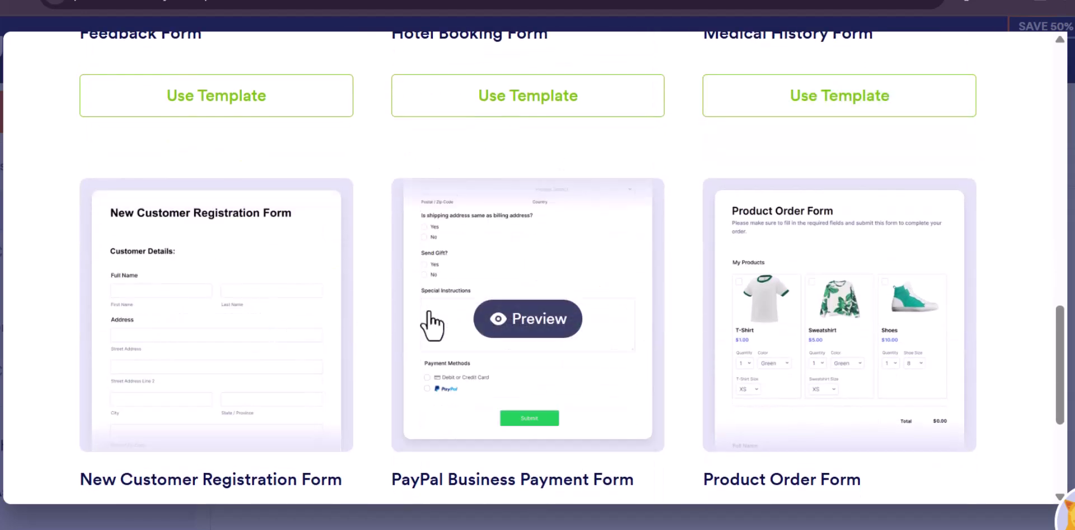
{"action": "mouse_move", "coordinate": [715, 283]}
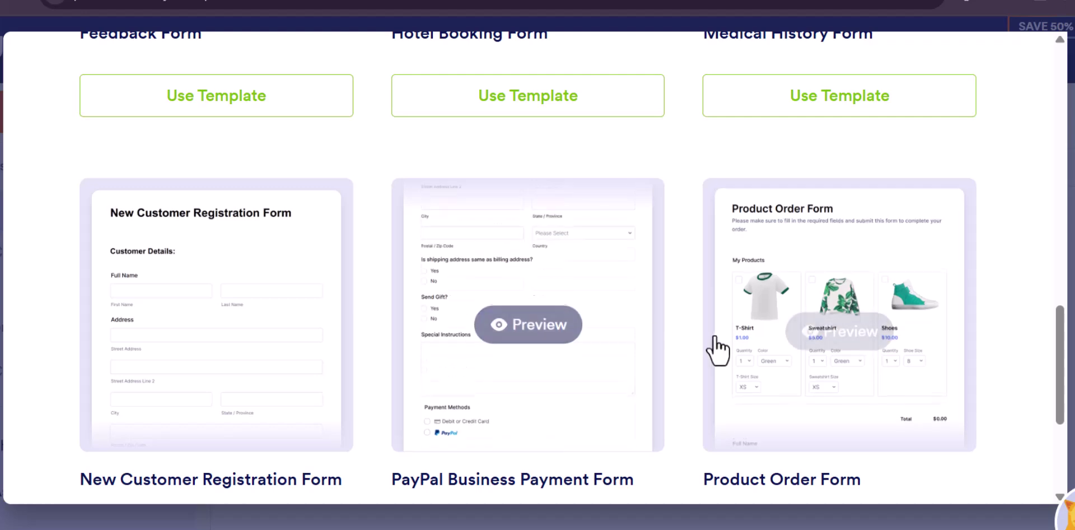
{"action": "scroll", "coordinate": [719, 350], "scroll_direction": "down", "scroll_amount": 4}
{"action": "scroll", "coordinate": [657, 341], "scroll_direction": "up", "scroll_amount": 2}
{"action": "scroll", "coordinate": [657, 341], "scroll_direction": "down", "scroll_amount": 2}
{"action": "scroll", "coordinate": [657, 340], "scroll_direction": "up", "scroll_amount": 2}
{"action": "scroll", "coordinate": [657, 341], "scroll_direction": "up", "scroll_amount": 15}
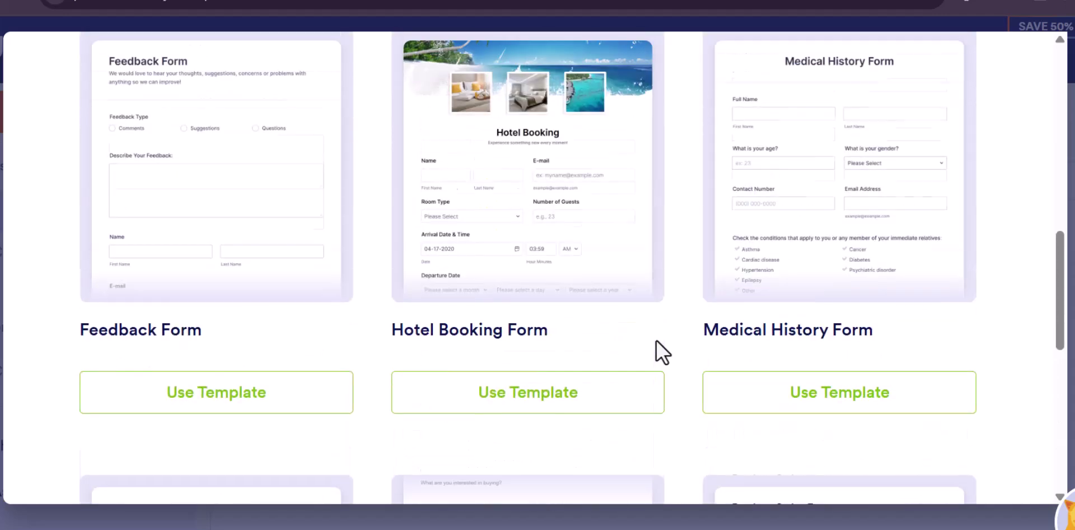
{"action": "scroll", "coordinate": [656, 338], "scroll_direction": "up", "scroll_amount": 2}
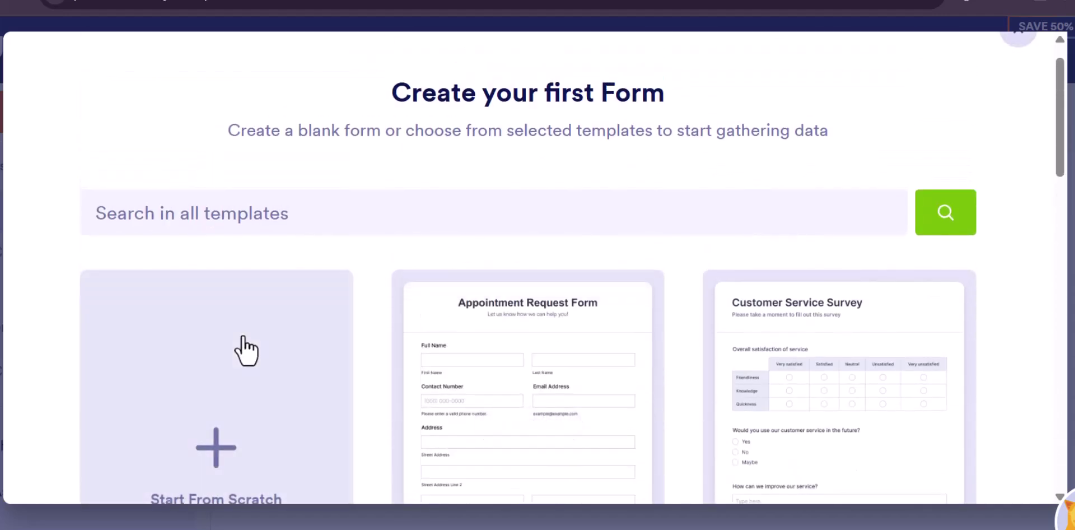
- Choose Start From Scratch in the template picker to begin a blank form
{"action": "left_click", "coordinate": [245, 350]}
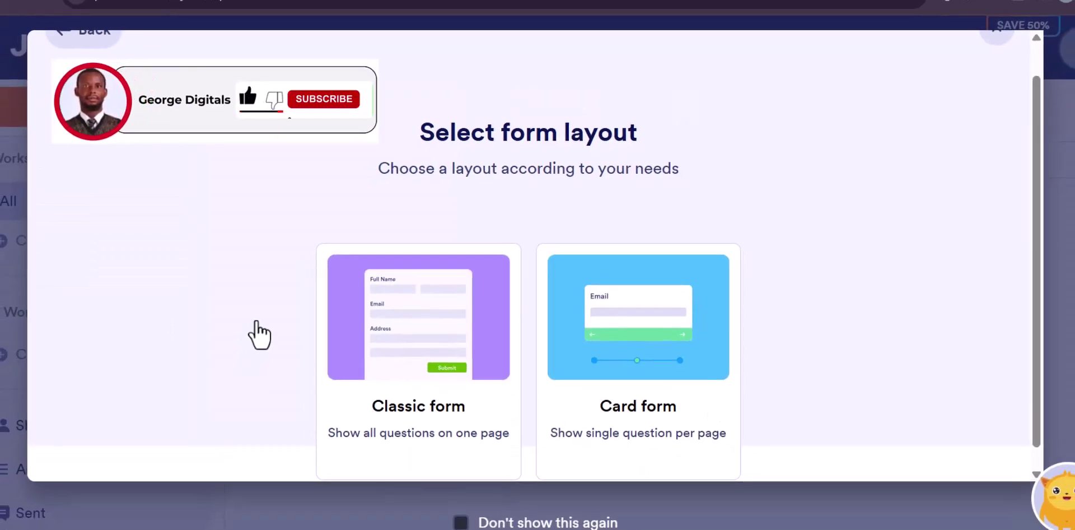
{"action": "scroll", "coordinate": [274, 333], "scroll_direction": "down", "scroll_amount": 1}
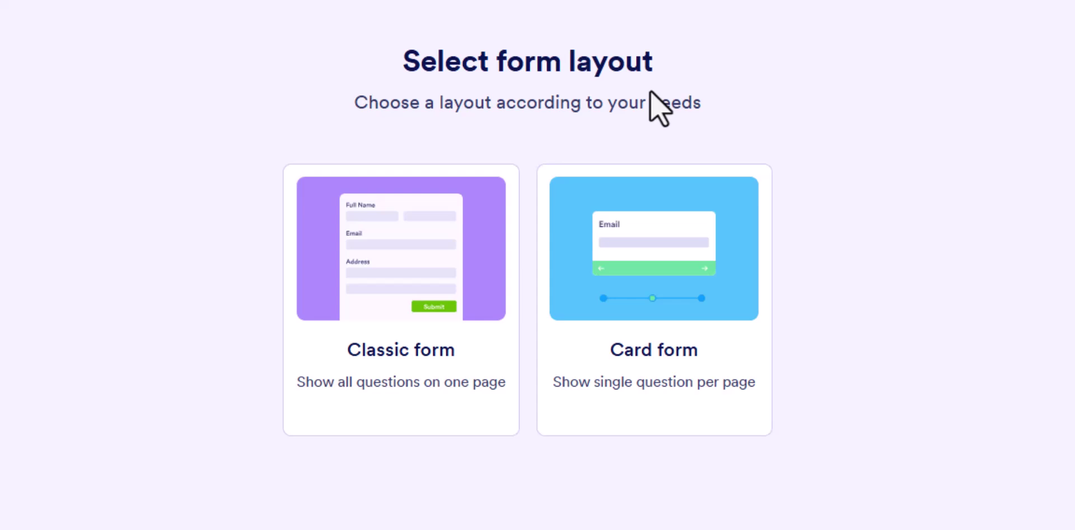
- Open a Classic one-page form and drag a Full Name field onto it
{"action": "left_click", "coordinate": [378, 277]}
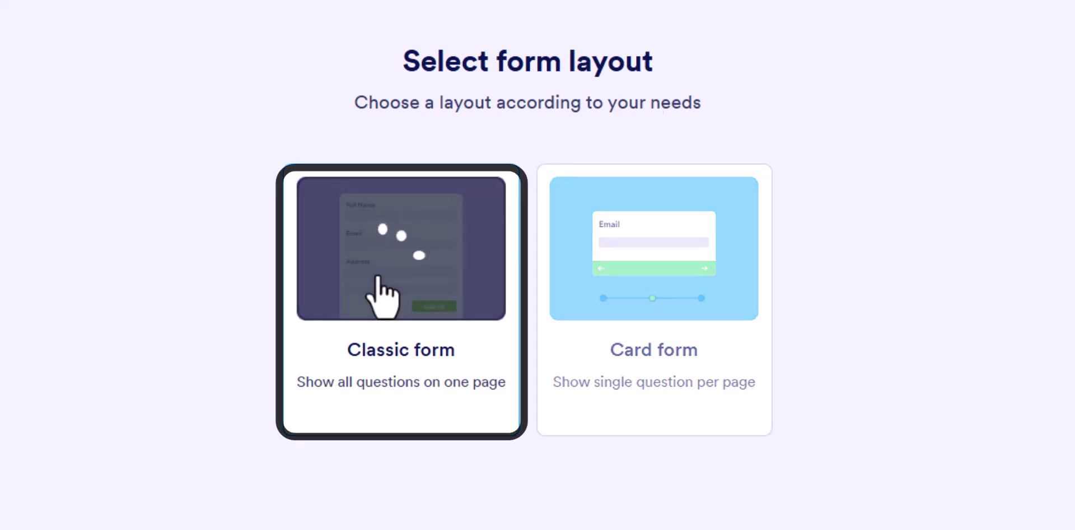
{"action": "left_click", "coordinate": [378, 277]}
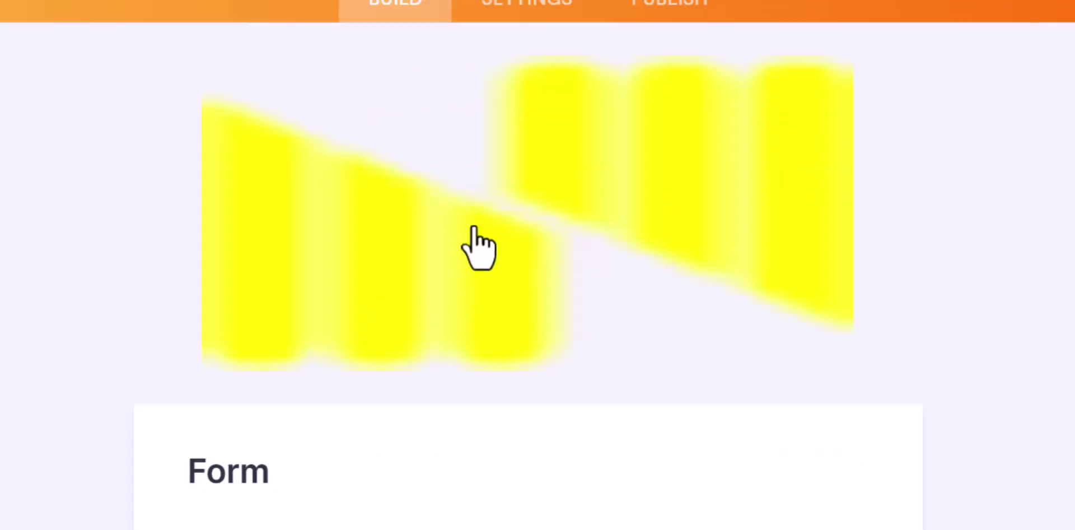
{"action": "scroll", "coordinate": [456, 233], "scroll_direction": "down", "scroll_amount": 3}
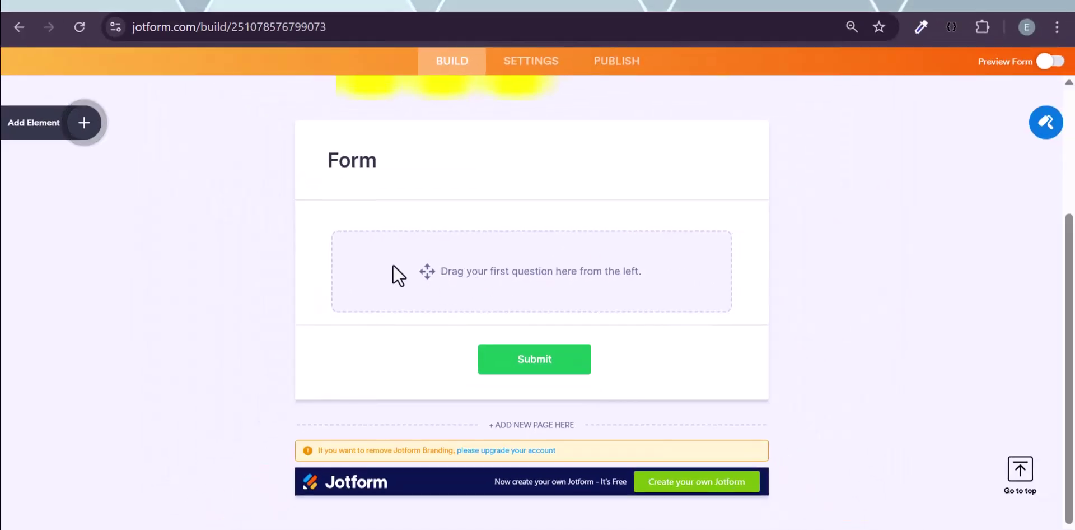
{"action": "left_click", "coordinate": [85, 124]}
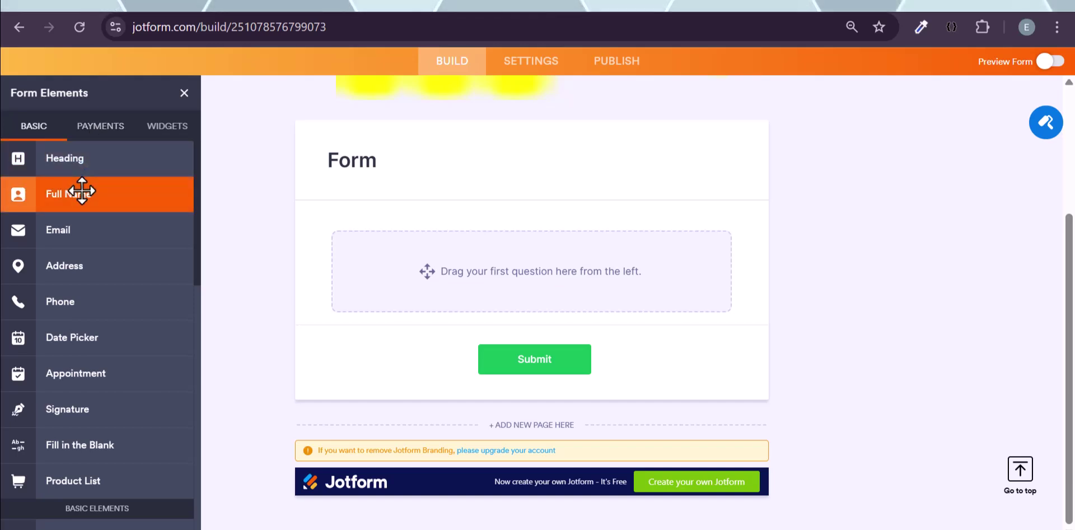
{"action": "left_click_drag", "start_coordinate": [82, 191], "coordinate": [384, 261]}
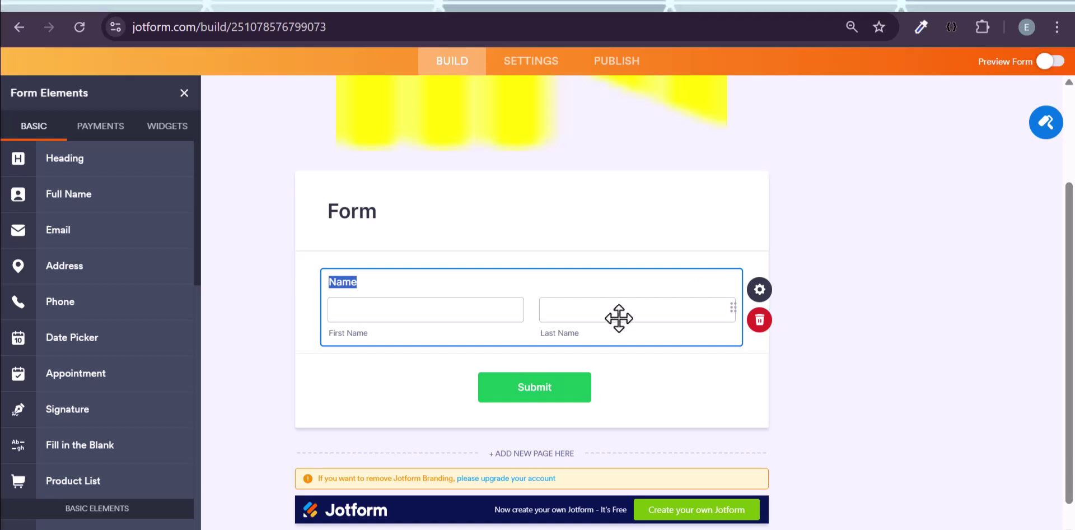
- In the Name field's Advanced properties, toggle Hide field on and back off
{"action": "left_click", "coordinate": [754, 300]}
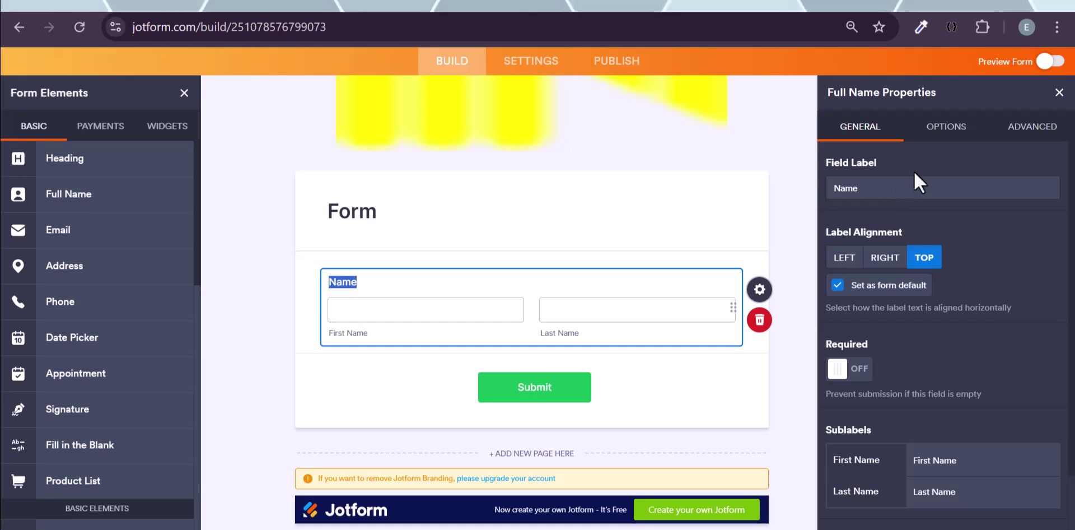
{"action": "left_click", "coordinate": [1033, 126]}
{"action": "left_click", "coordinate": [914, 227]}
{"action": "scroll", "coordinate": [911, 257], "scroll_direction": "down", "scroll_amount": 3}
{"action": "scroll", "coordinate": [910, 260], "scroll_direction": "up", "scroll_amount": 2}
{"action": "left_click", "coordinate": [910, 259]}
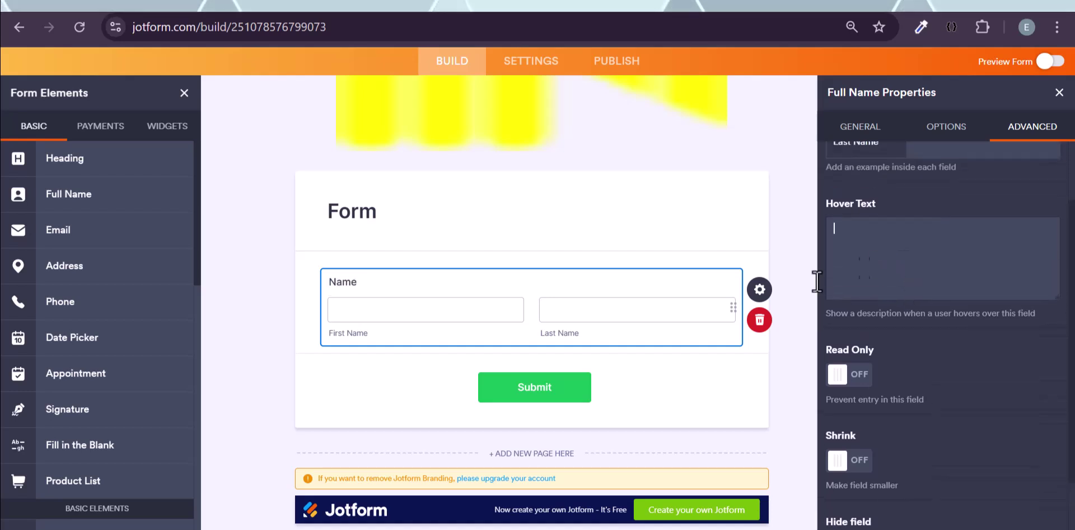
{"action": "scroll", "coordinate": [875, 282], "scroll_direction": "down", "scroll_amount": 1}
{"action": "scroll", "coordinate": [875, 281], "scroll_direction": "down", "scroll_amount": 1}
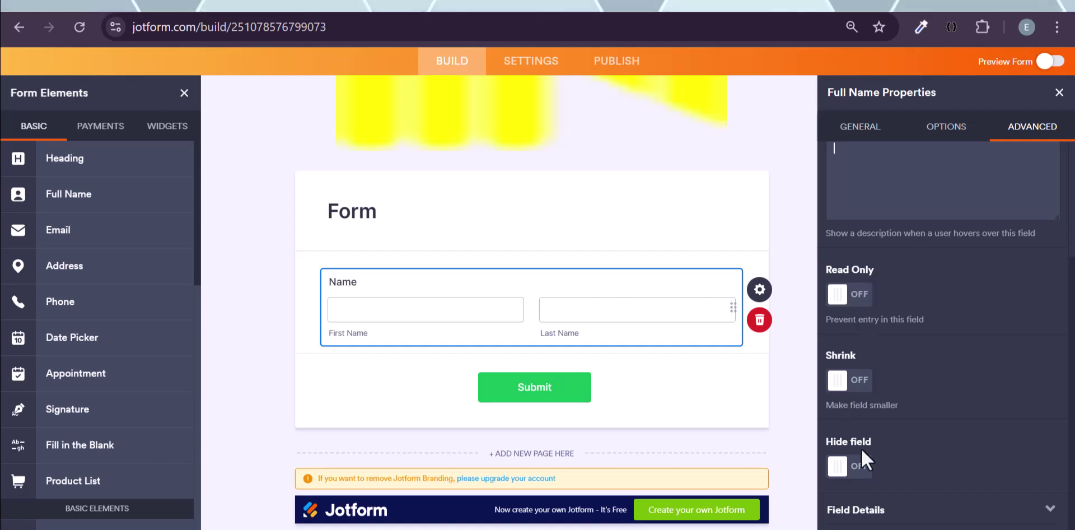
{"action": "left_click", "coordinate": [851, 467]}
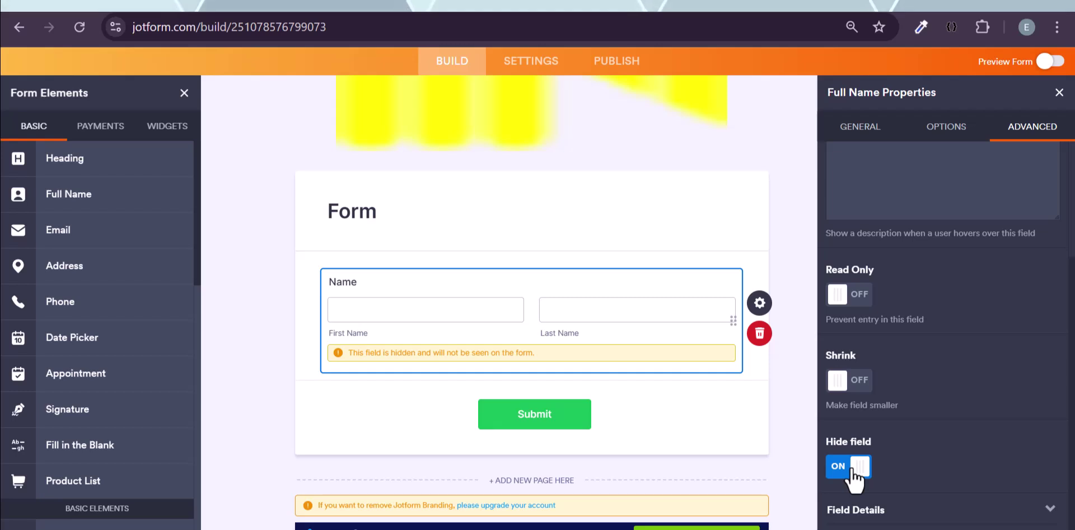
{"action": "left_click", "coordinate": [852, 471]}
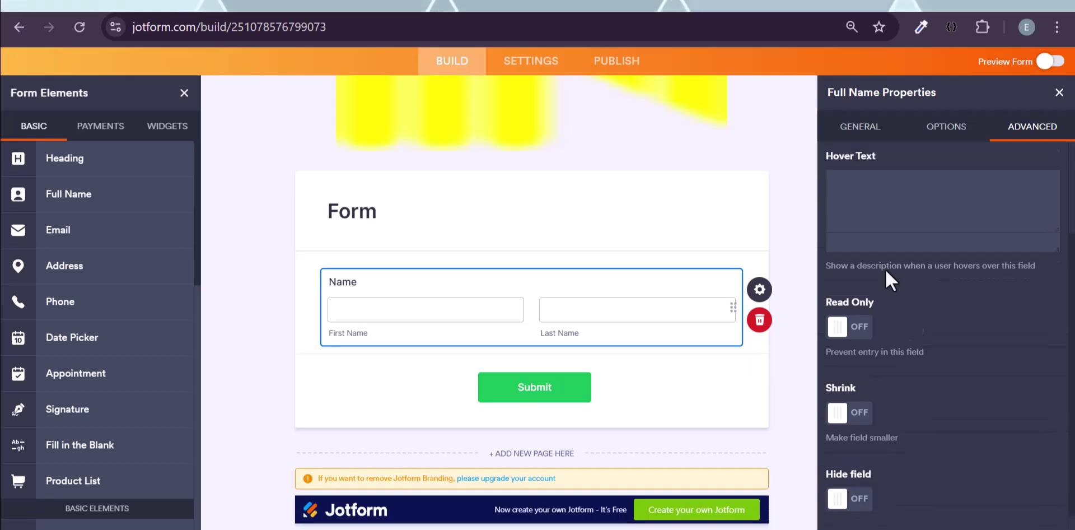
{"action": "scroll", "coordinate": [885, 269], "scroll_direction": "up", "scroll_amount": 1}
{"action": "scroll", "coordinate": [881, 267], "scroll_direction": "up", "scroll_amount": 1}
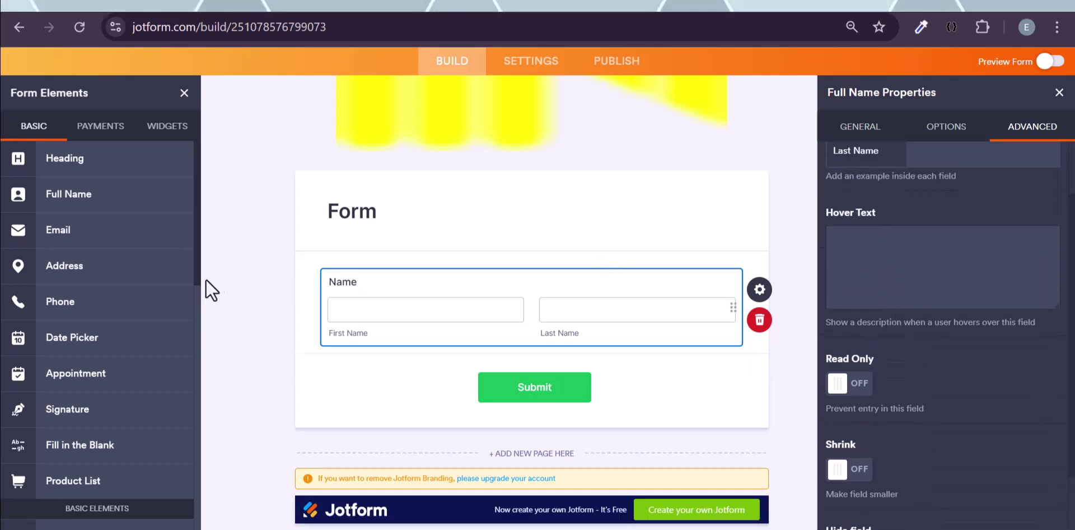
{"action": "left_click_drag", "start_coordinate": [84, 233], "coordinate": [385, 354]}
{"action": "left_click", "coordinate": [351, 308]}
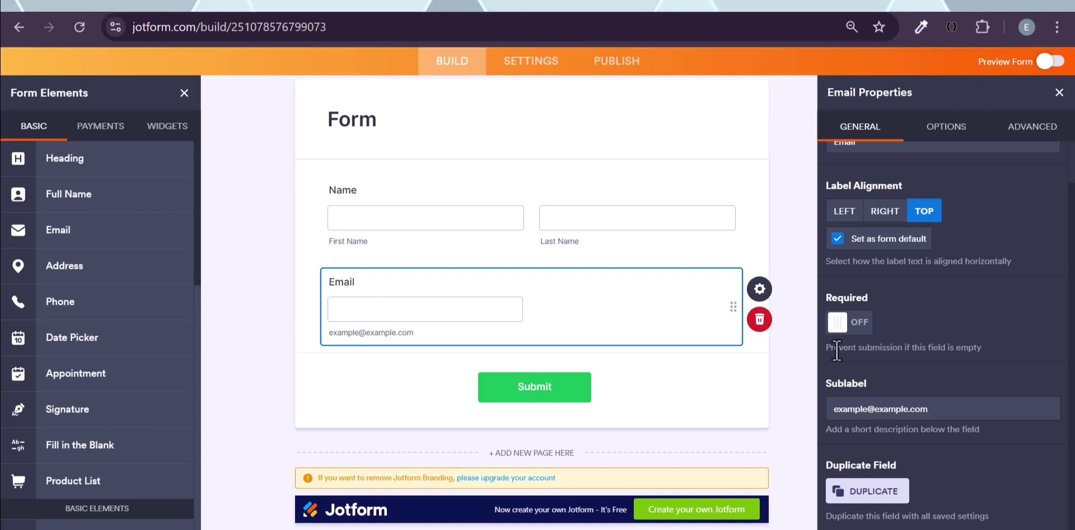
{"action": "left_click", "coordinate": [790, 289]}
{"action": "left_click", "coordinate": [761, 290]}
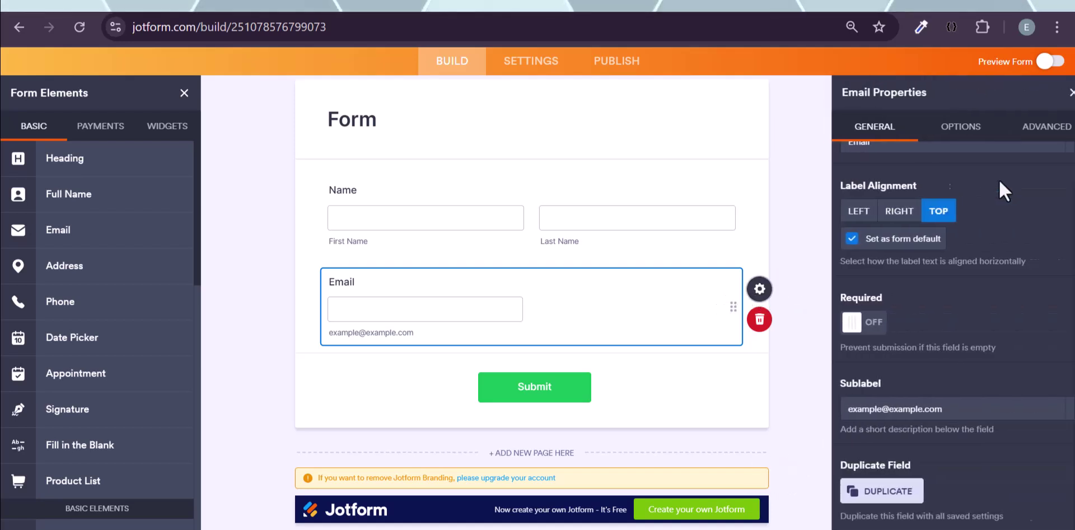
{"action": "left_click", "coordinate": [1020, 136]}
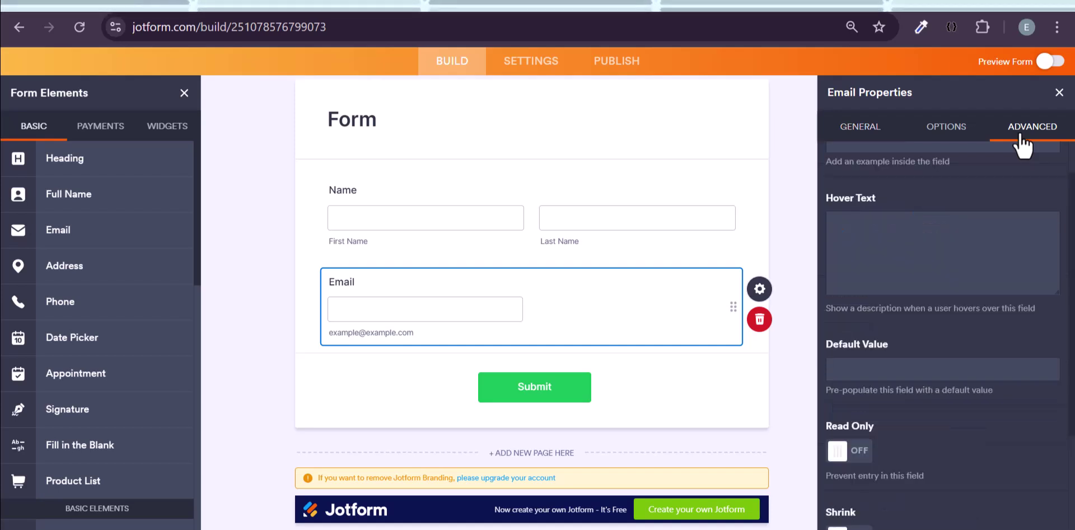
{"action": "scroll", "coordinate": [964, 296], "scroll_direction": "down", "scroll_amount": 2}
{"action": "scroll", "coordinate": [965, 297], "scroll_direction": "down", "scroll_amount": 1}
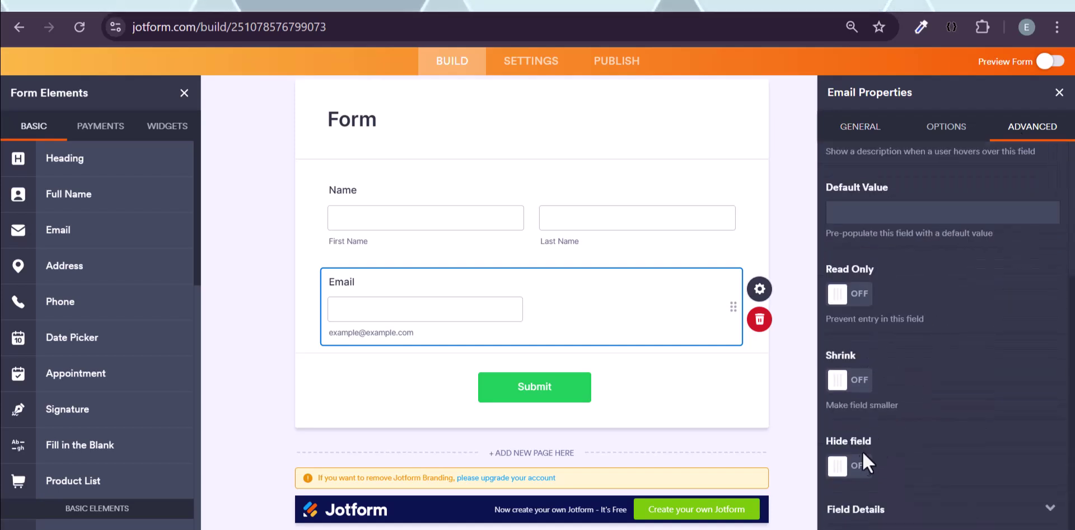
{"action": "left_click", "coordinate": [890, 504]}
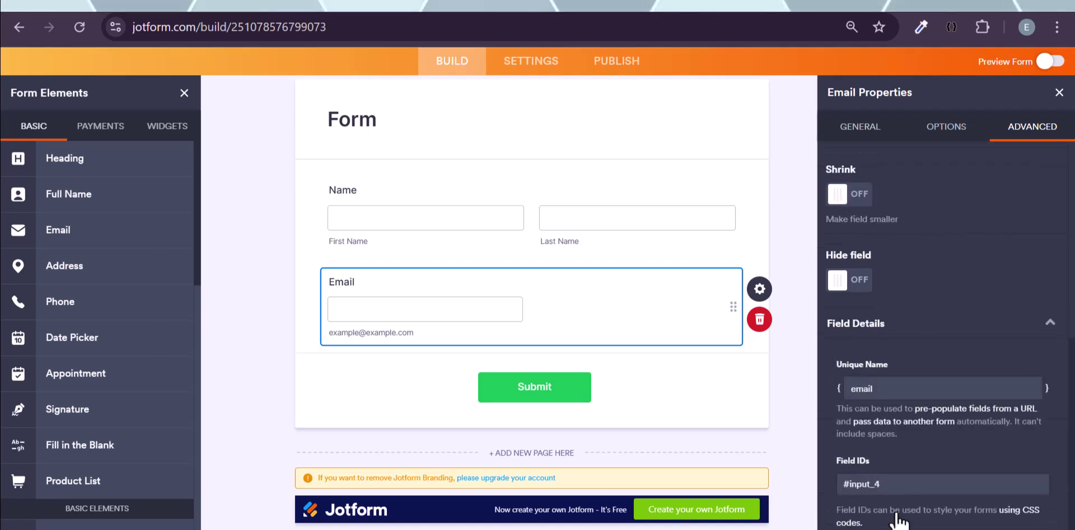
{"action": "scroll", "coordinate": [873, 357], "scroll_direction": "up", "scroll_amount": 2}
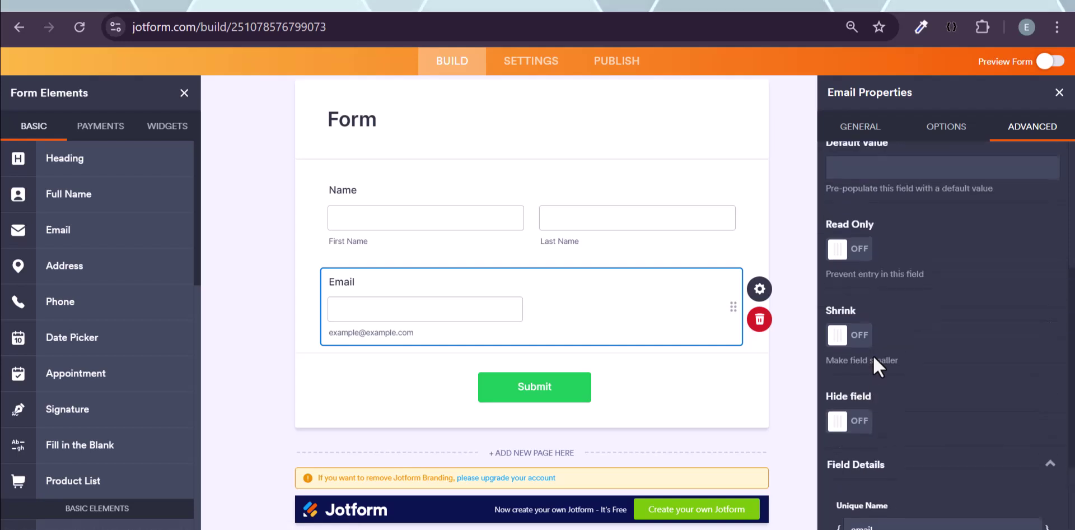
{"action": "scroll", "coordinate": [879, 280], "scroll_direction": "up", "scroll_amount": 3}
{"action": "left_click", "coordinate": [933, 132]}
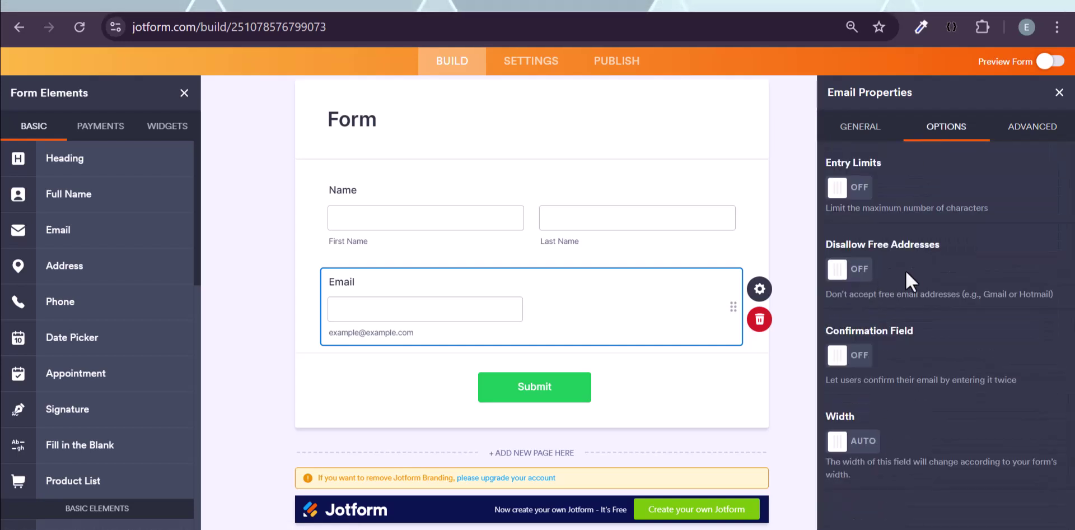
{"action": "left_click", "coordinate": [860, 199]}
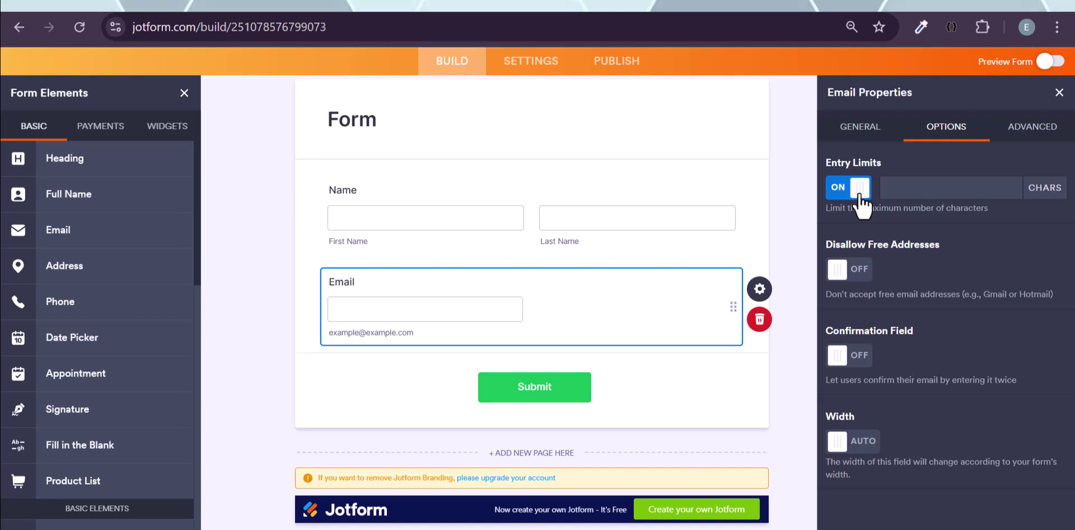
{"action": "left_click", "coordinate": [860, 195]}
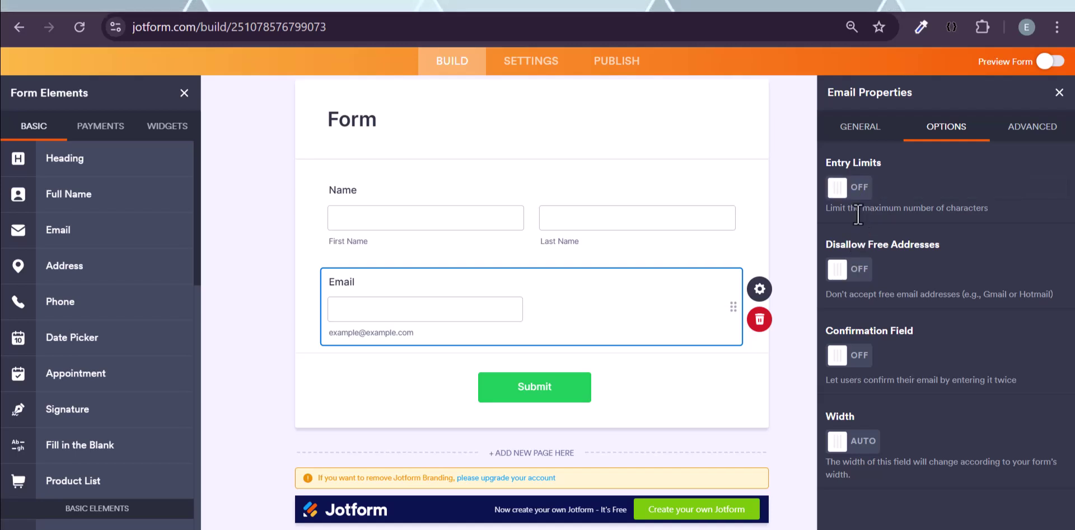
{"action": "left_click", "coordinate": [869, 140]}
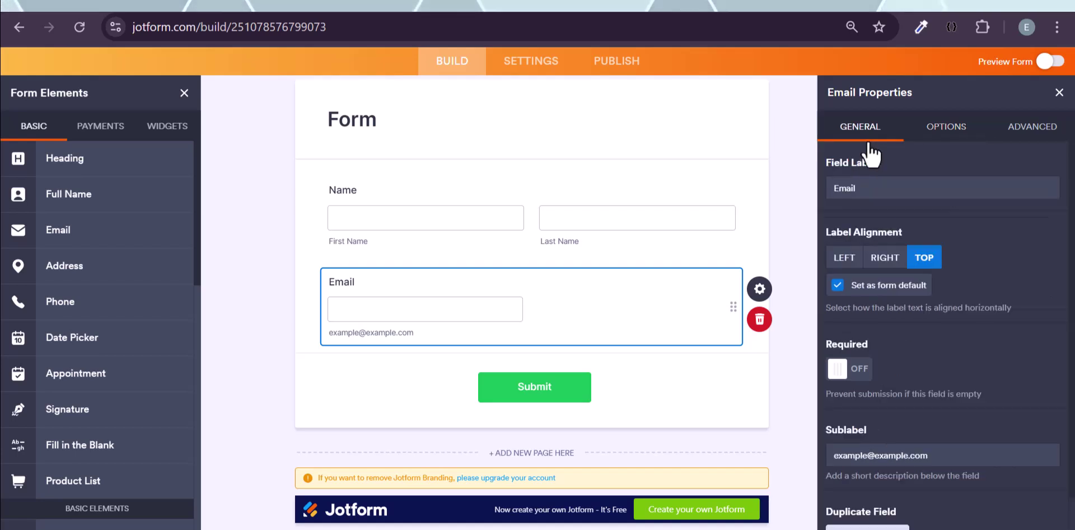
{"action": "scroll", "coordinate": [868, 324], "scroll_direction": "down", "scroll_amount": 1}
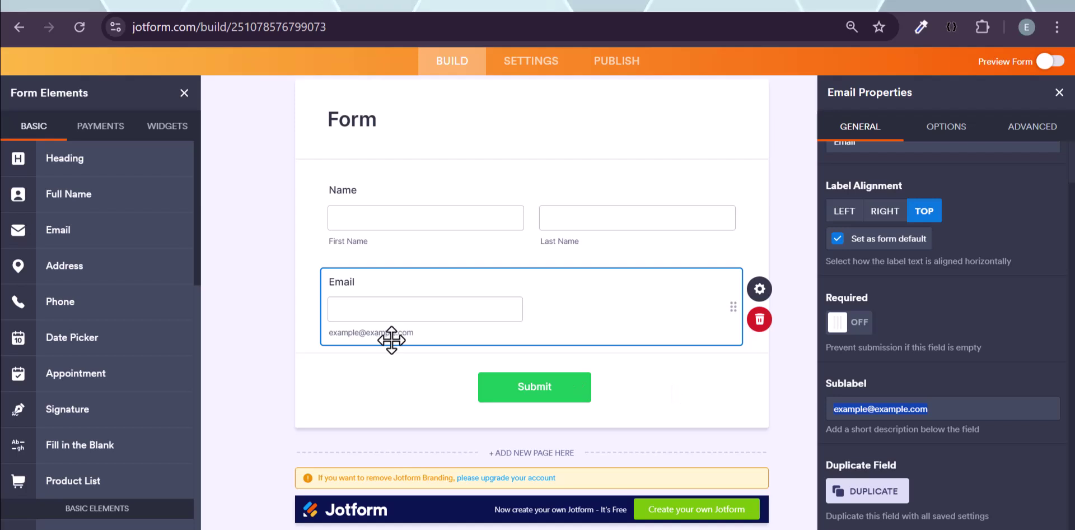
{"action": "triple_click", "coordinate": [339, 333]}
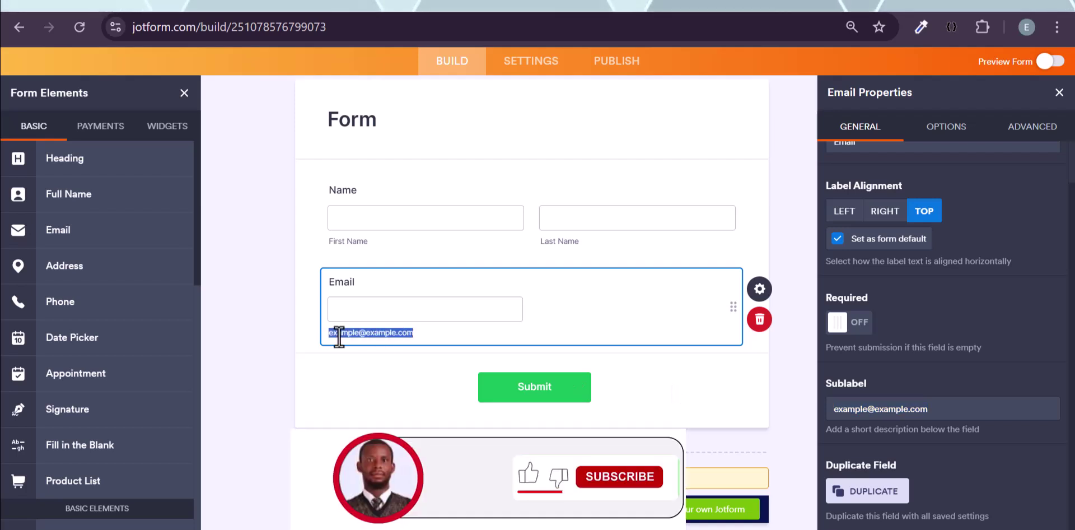
{"action": "left_click", "coordinate": [916, 407]}
{"action": "key", "text": "ctrl+a"}
{"action": "key", "text": "BackSpace"}
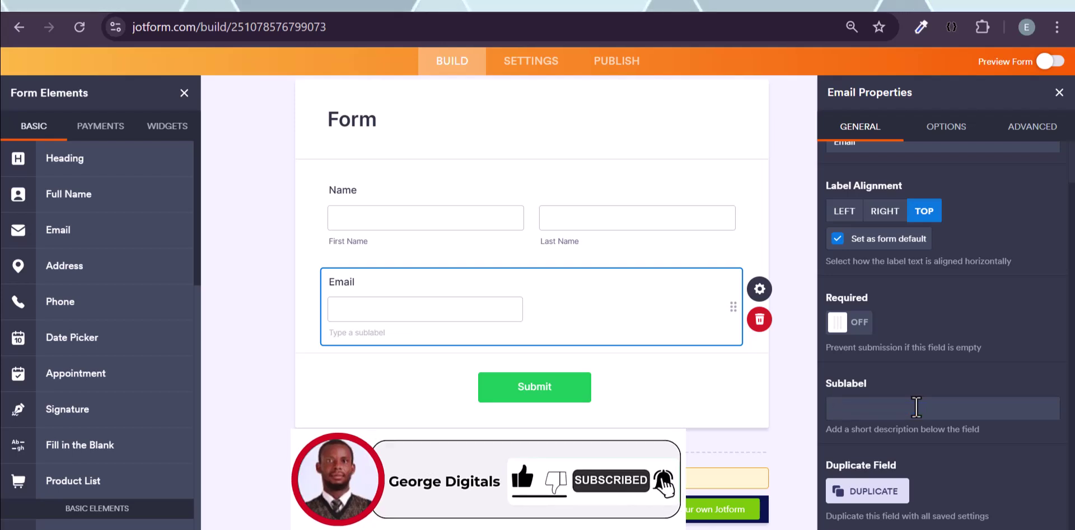
{"action": "scroll", "coordinate": [904, 350], "scroll_direction": "up", "scroll_amount": 1}
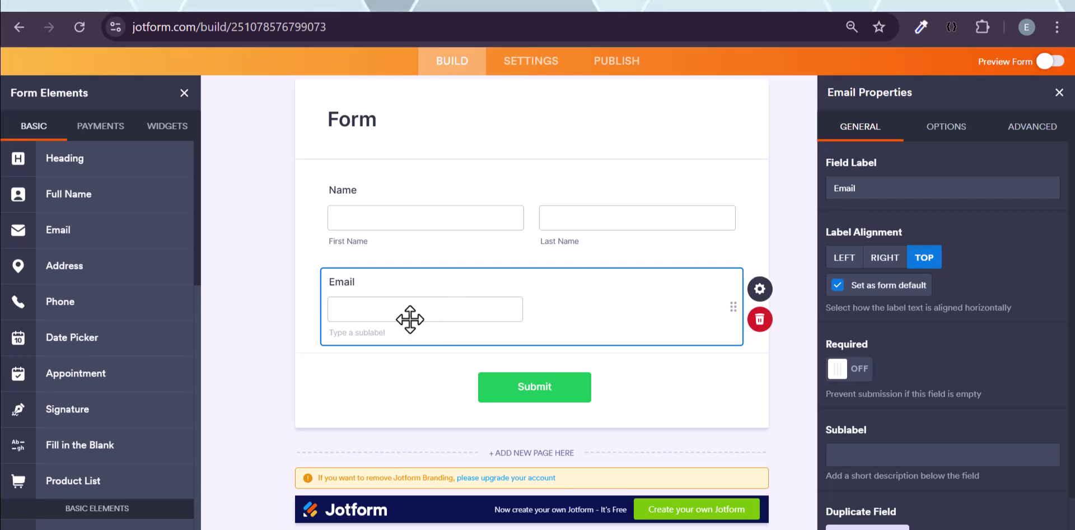
{"action": "left_click", "coordinate": [403, 377]}
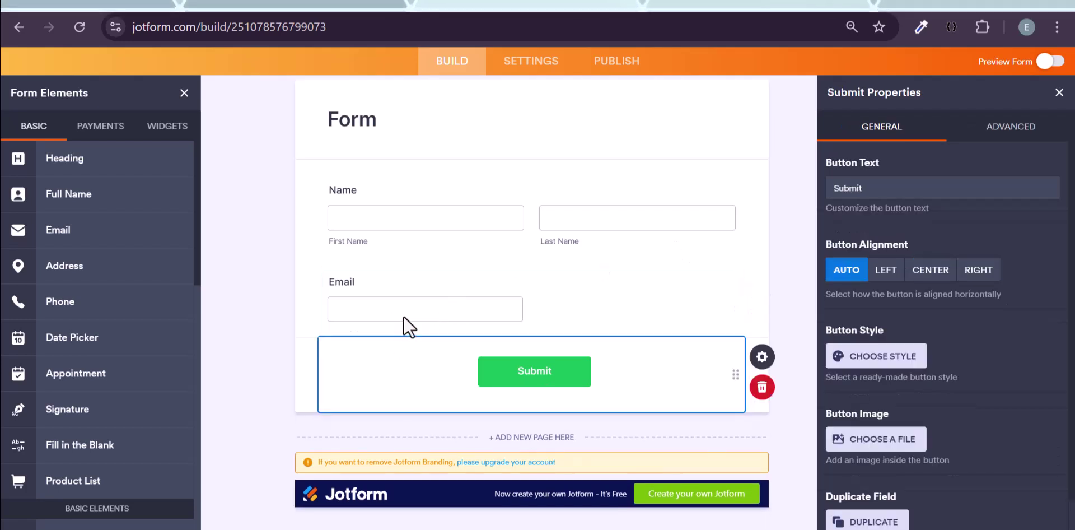
{"action": "left_click", "coordinate": [403, 323]}
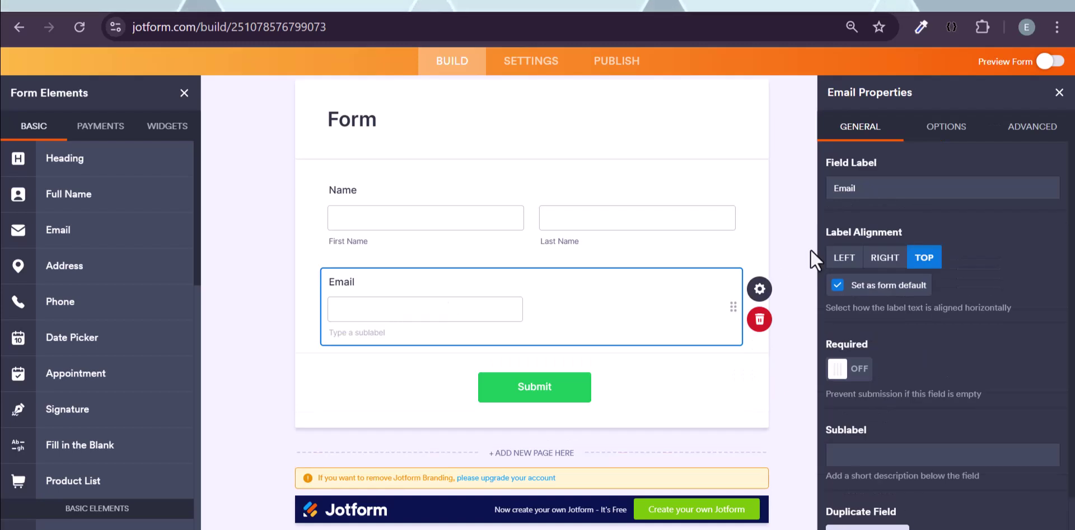
{"action": "scroll", "coordinate": [902, 307], "scroll_direction": "down", "scroll_amount": 1}
{"action": "scroll", "coordinate": [903, 305], "scroll_direction": "up", "scroll_amount": 1}
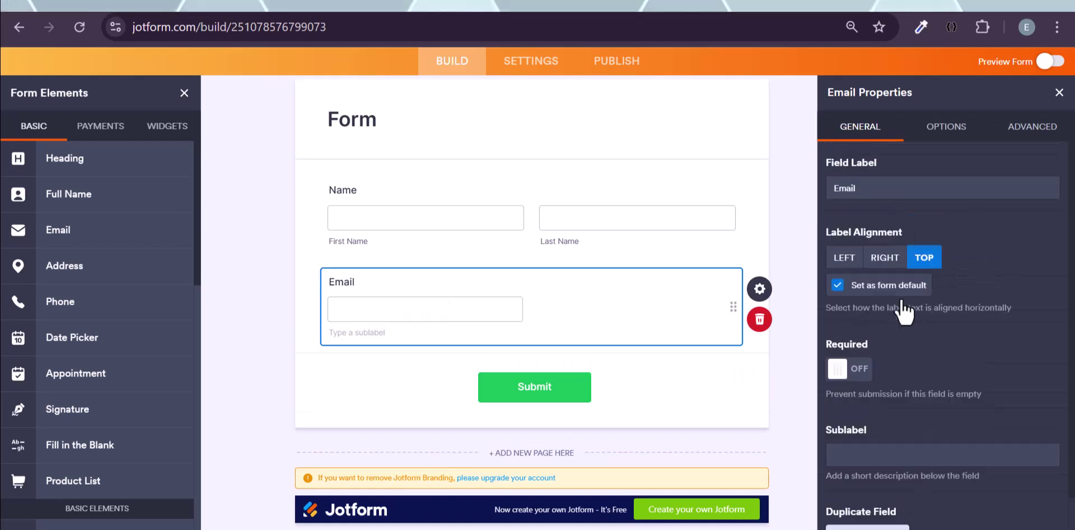
{"action": "left_click", "coordinate": [959, 134]}
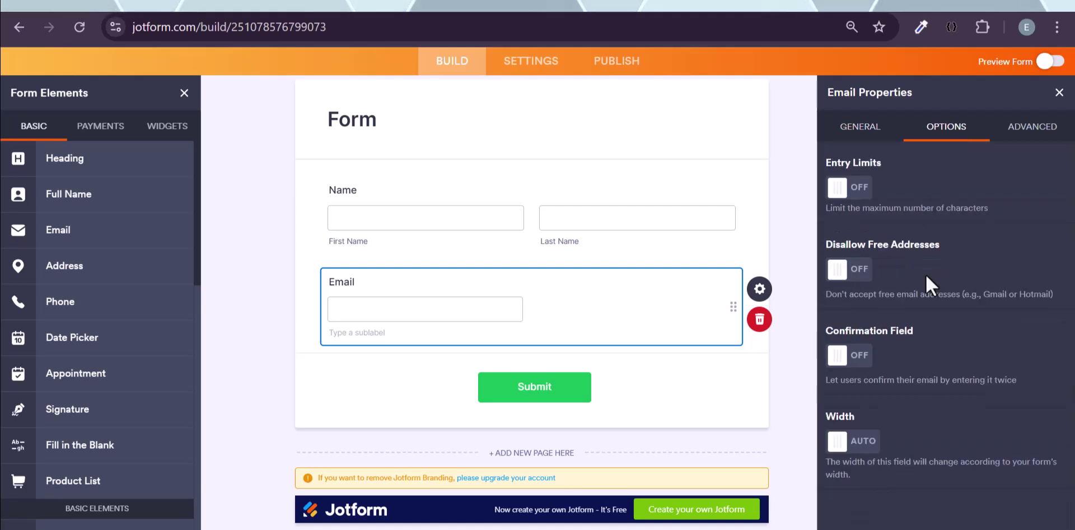
{"action": "left_click", "coordinate": [1031, 128]}
{"action": "scroll", "coordinate": [957, 202], "scroll_direction": "down", "scroll_amount": 2}
{"action": "scroll", "coordinate": [914, 197], "scroll_direction": "up", "scroll_amount": 2}
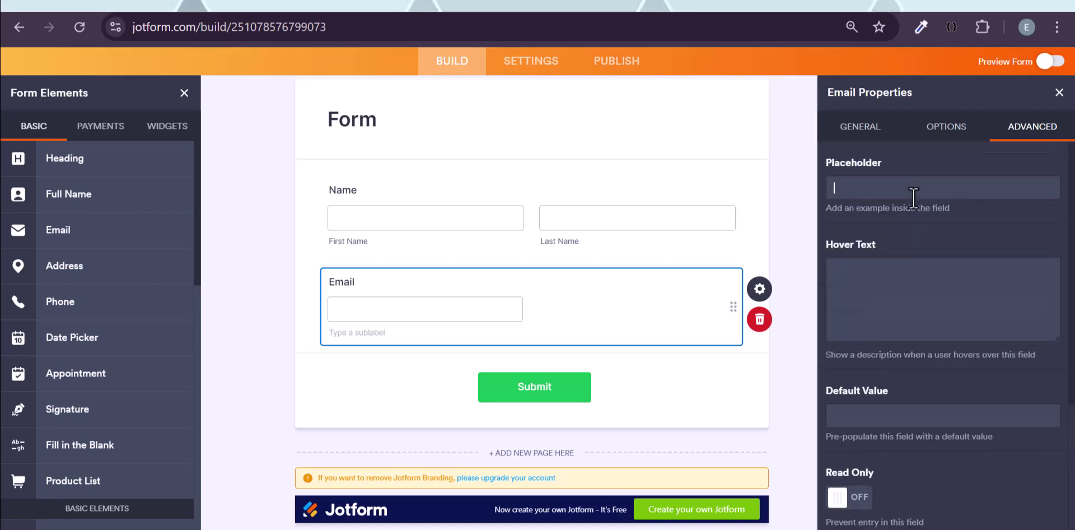
{"action": "left_click", "coordinate": [913, 197]}
{"action": "type", "text": "example"}
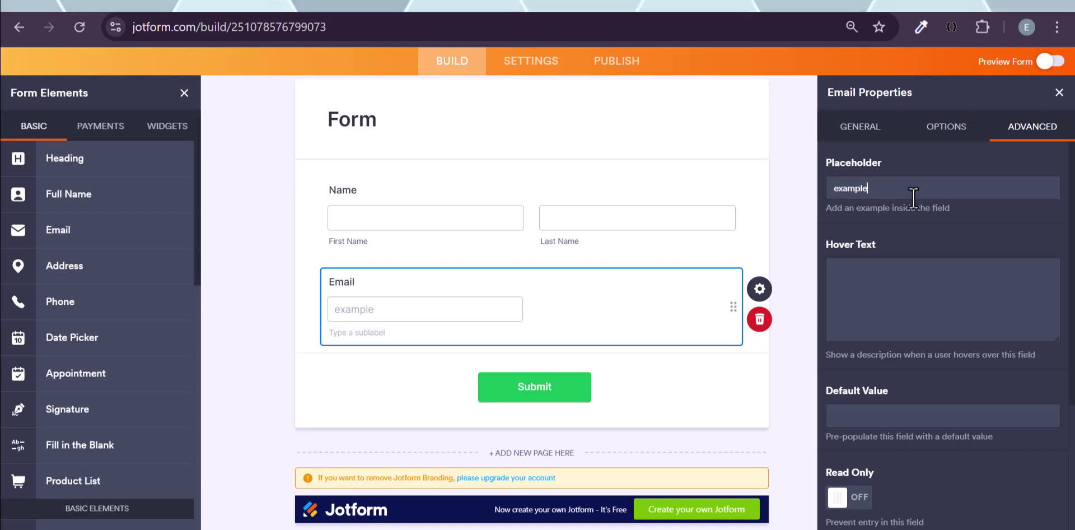
{"action": "type", "text": "@gmail.com"}
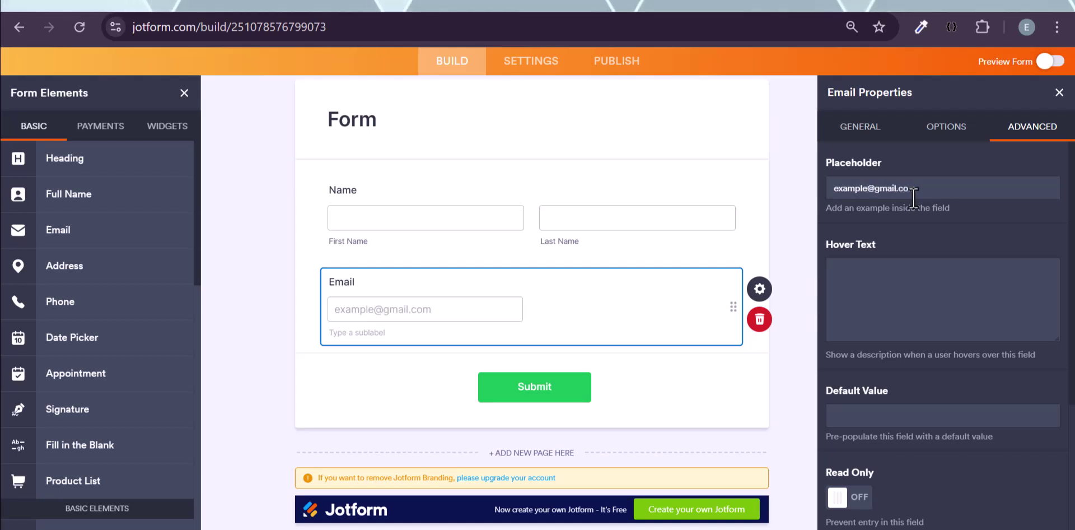
{"action": "left_click", "coordinate": [513, 224]}
- Set the Name field's placeholders to John for First Name and Due for Last Name
{"action": "left_click", "coordinate": [1033, 128]}
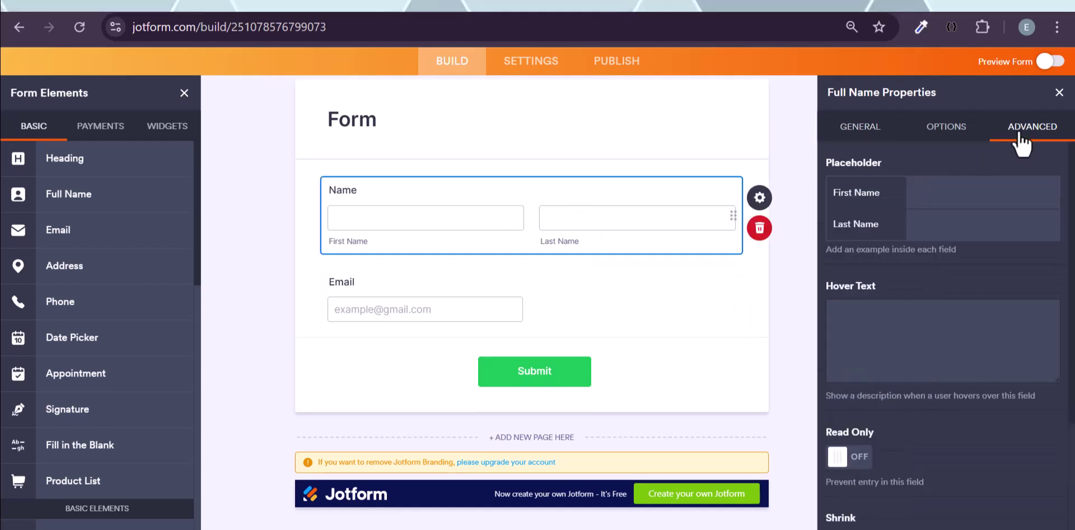
{"action": "left_click", "coordinate": [927, 200]}
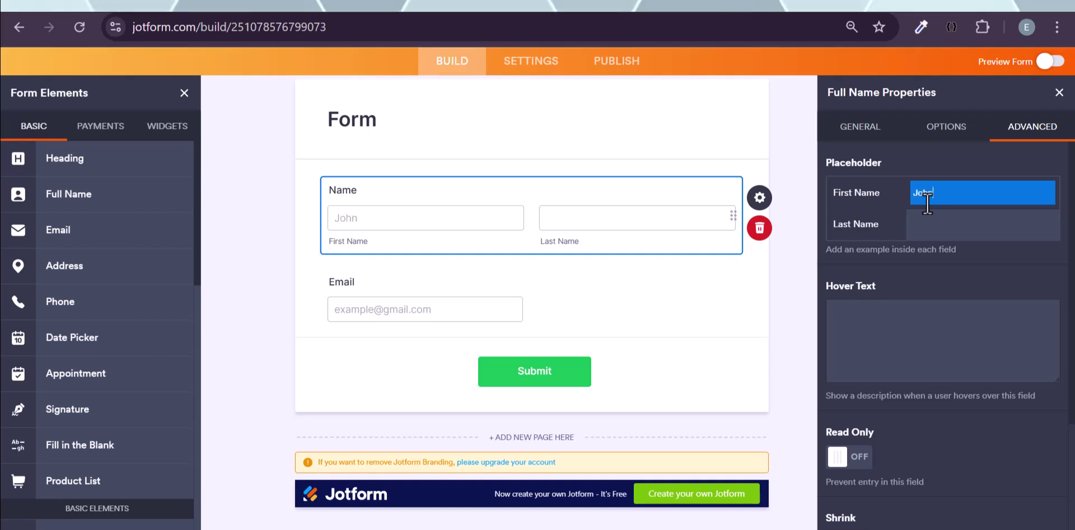
{"action": "type", "text": "Due"}
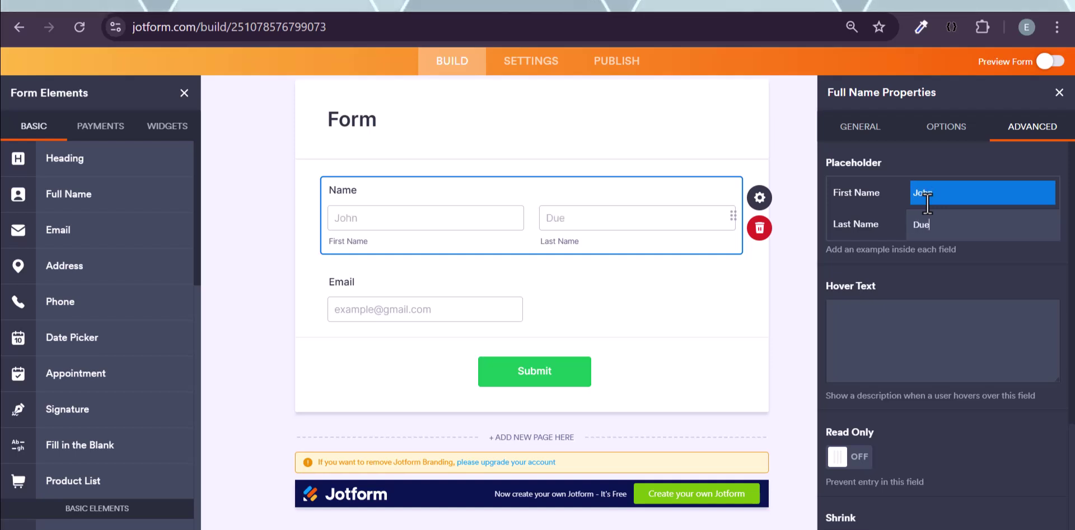
{"action": "left_click", "coordinate": [580, 301]}
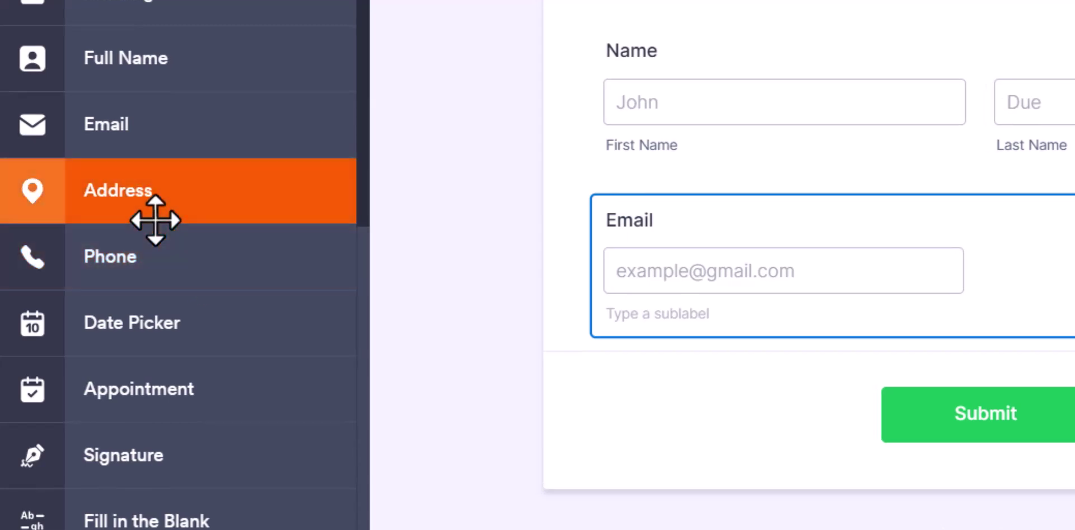
- Add an Address field below Email and uncheck Street Address Line 2, City and Postal/Zip Code
{"action": "left_click_drag", "start_coordinate": [155, 219], "coordinate": [730, 391]}
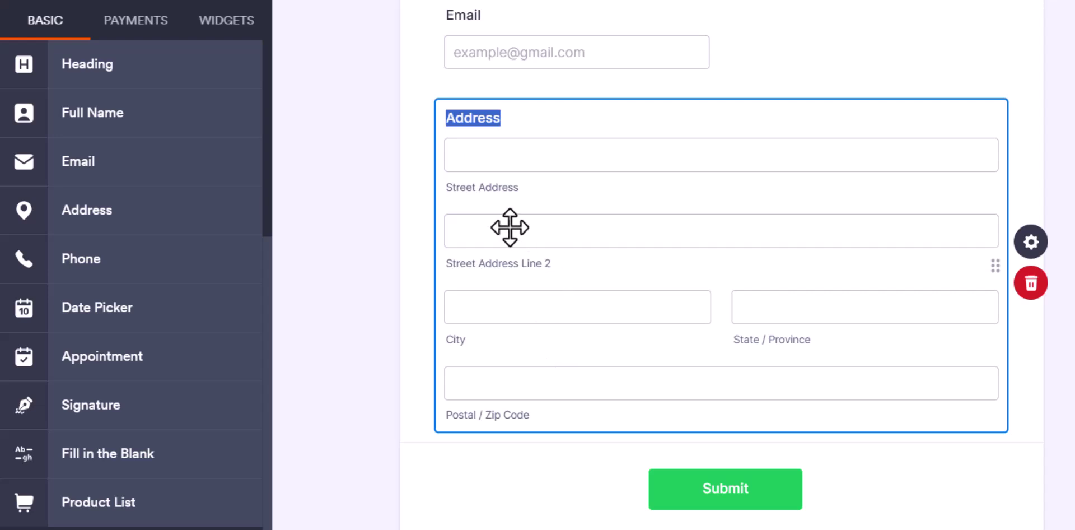
{"action": "left_click", "coordinate": [554, 243]}
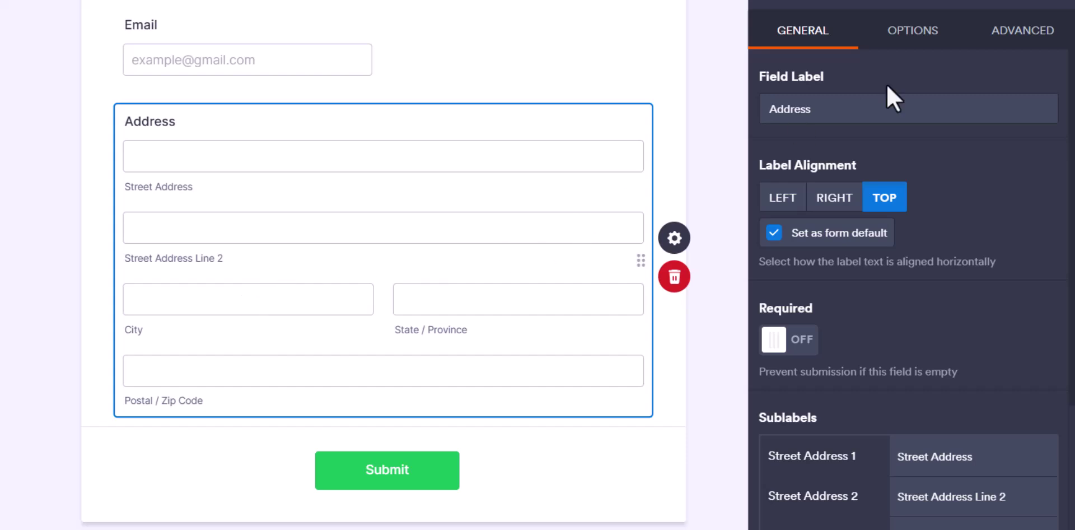
{"action": "left_click", "coordinate": [930, 32]}
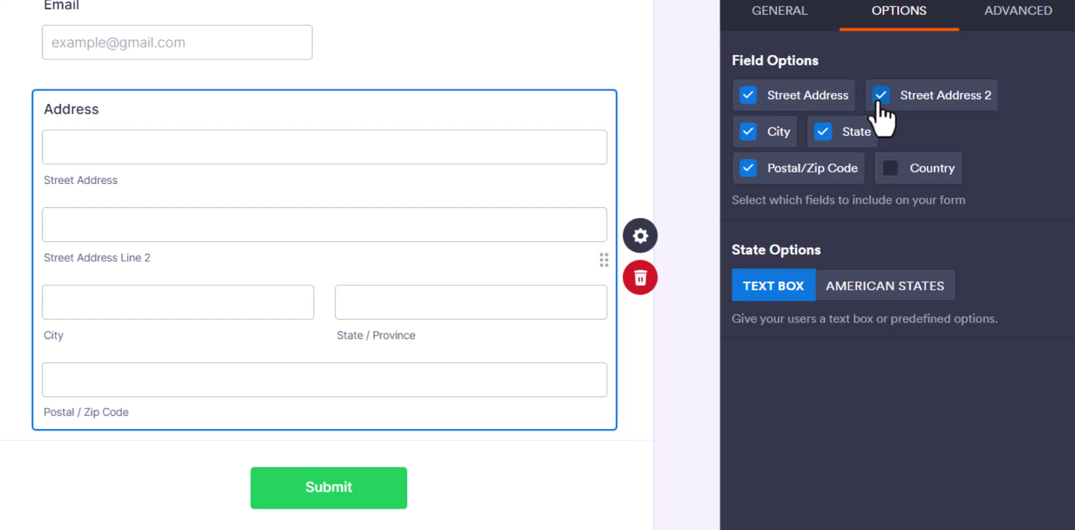
{"action": "left_click", "coordinate": [880, 96]}
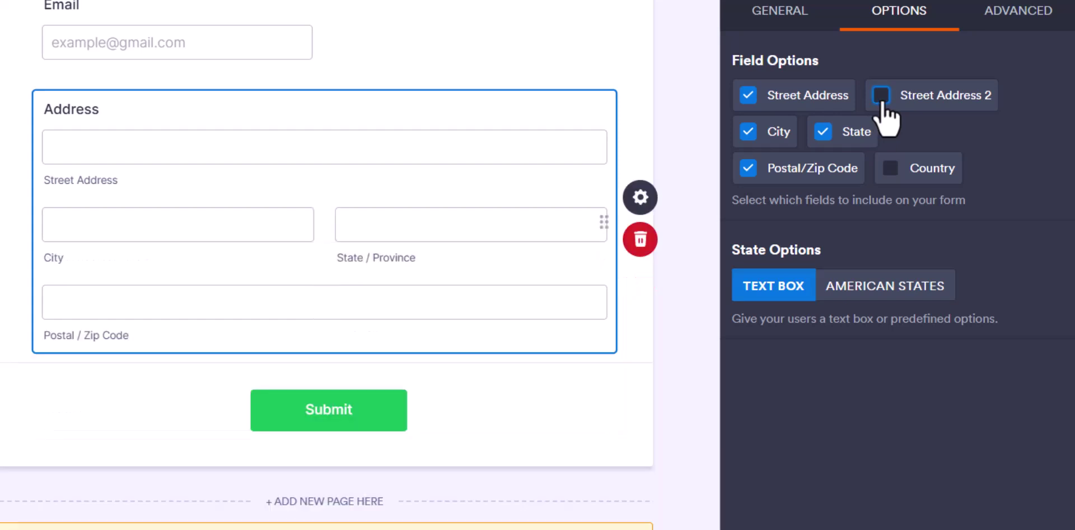
{"action": "left_click", "coordinate": [776, 134]}
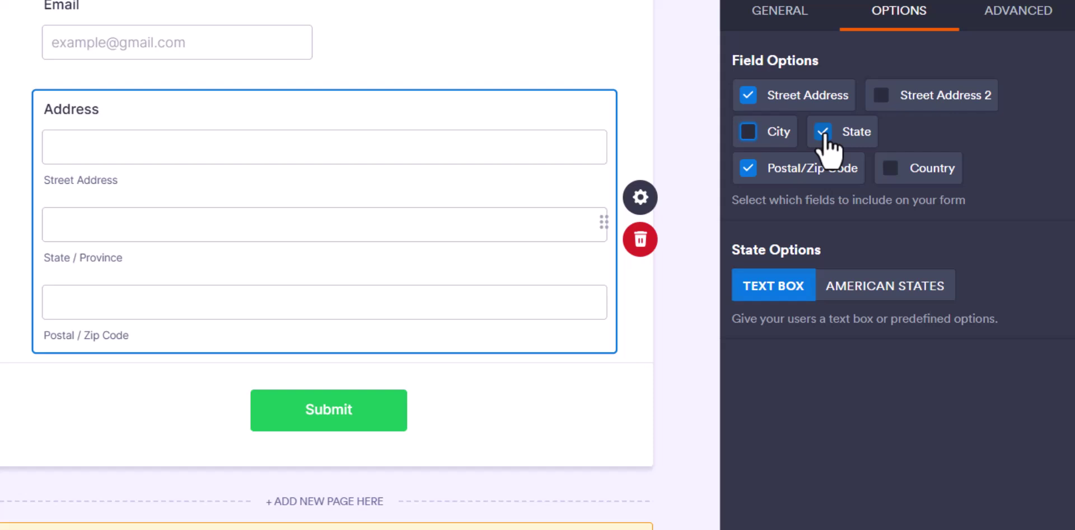
{"action": "left_click", "coordinate": [783, 161]}
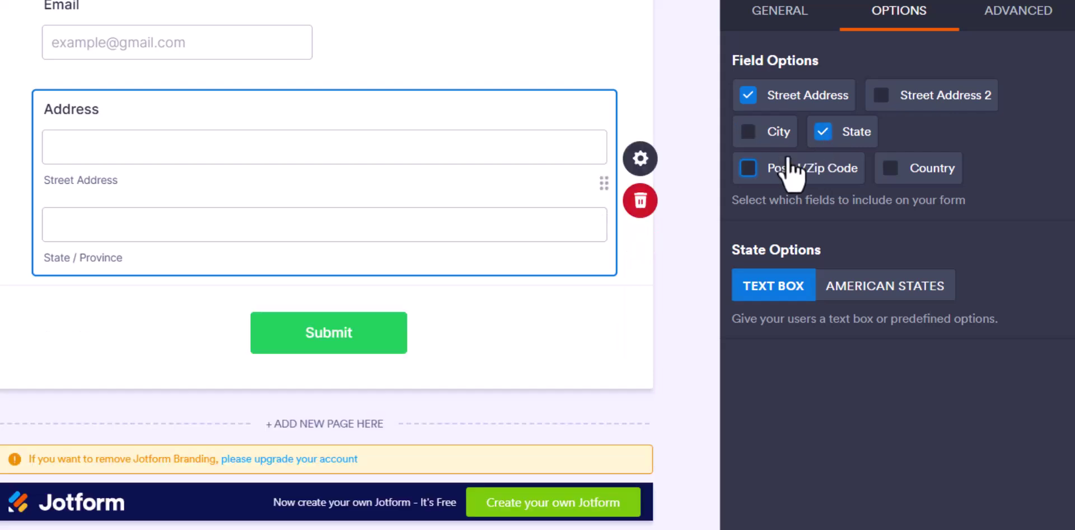
- Enable Country in the Address field options and choose Nigeria as the default country
{"action": "left_click", "coordinate": [894, 171]}
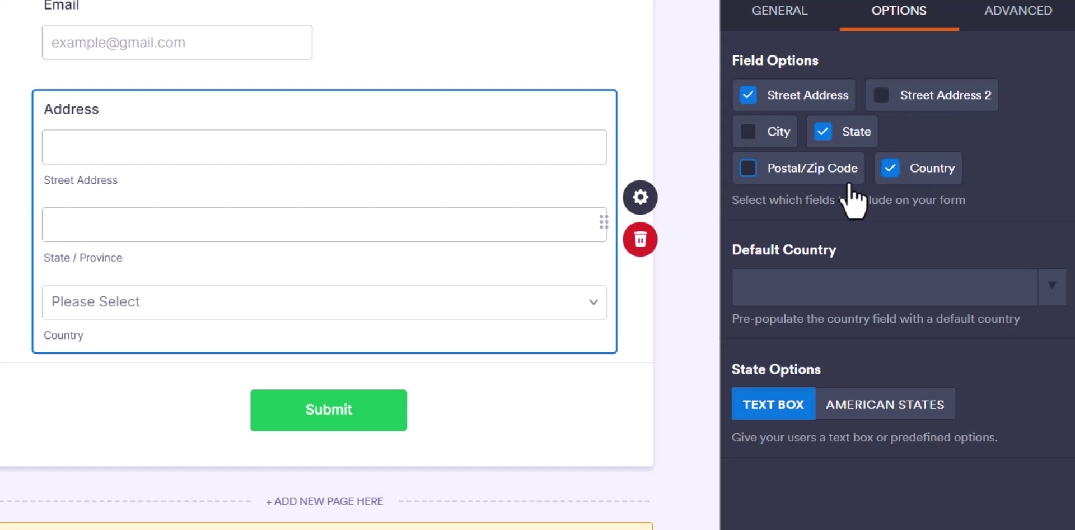
{"action": "left_click", "coordinate": [774, 288]}
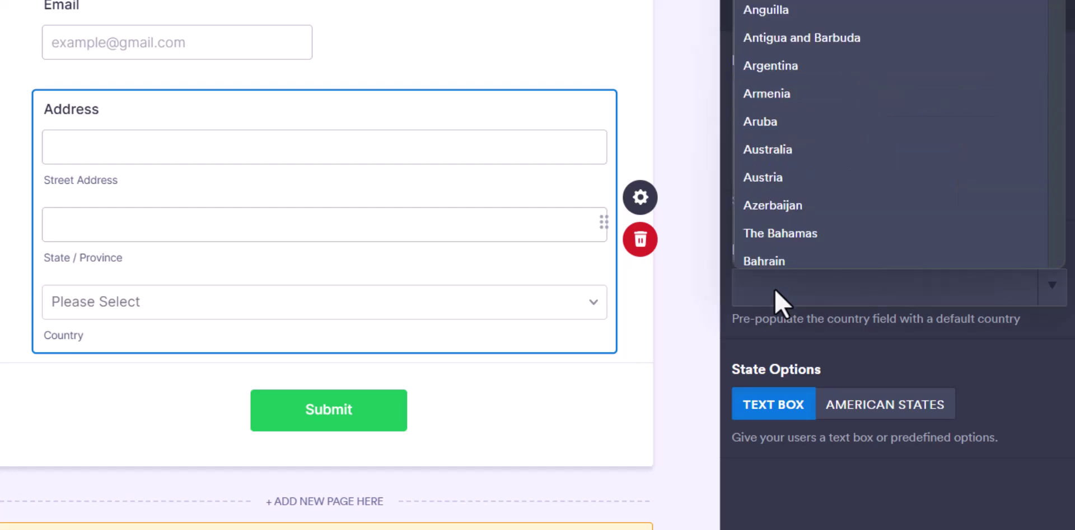
{"action": "key", "text": "n"}
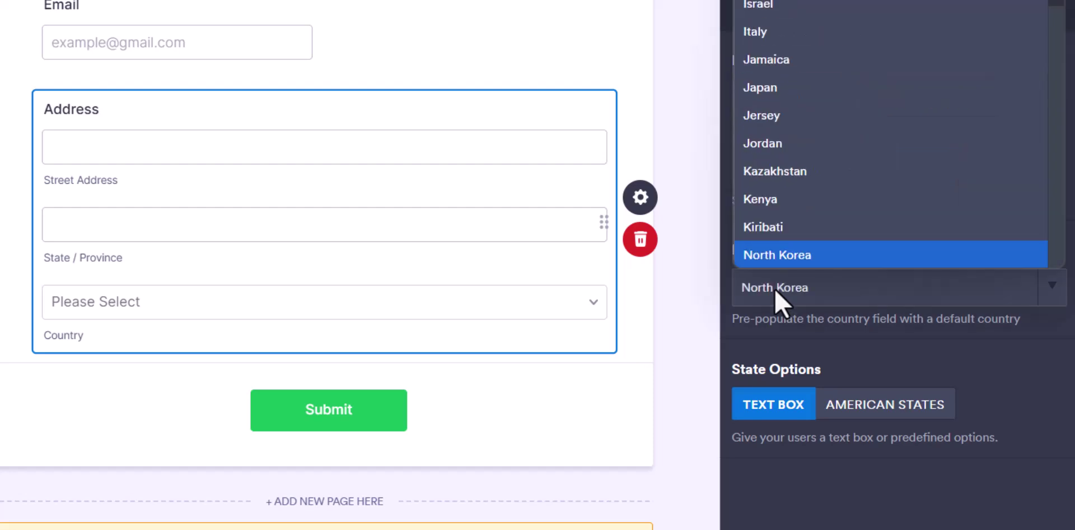
{"action": "type", "text": "inau"}
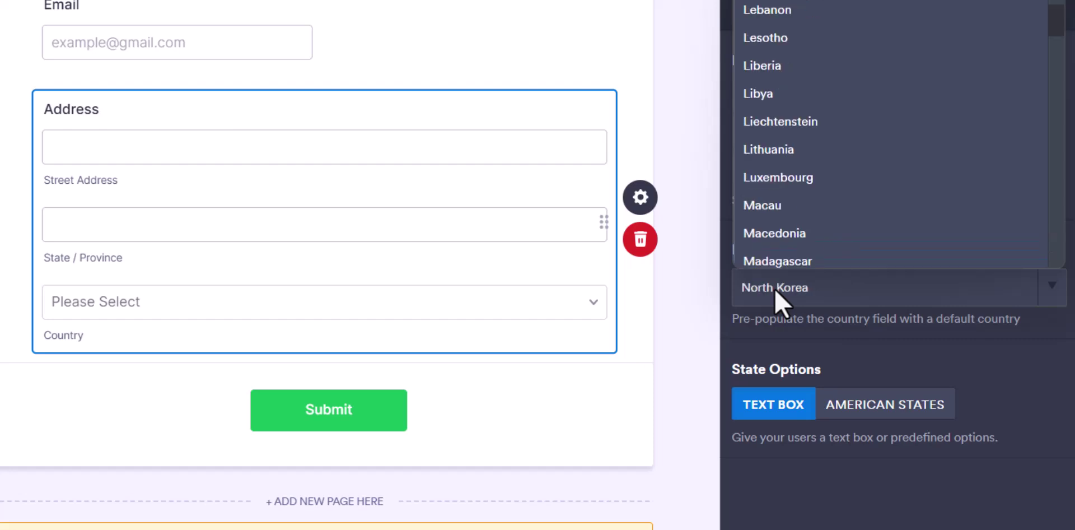
{"action": "key", "text": "Down"}
{"action": "key", "text": "Down"}
{"action": "key", "text": "Down"}
{"action": "key", "text": "Down"}
{"action": "key", "text": "Down"}
{"action": "key", "text": "Down"}
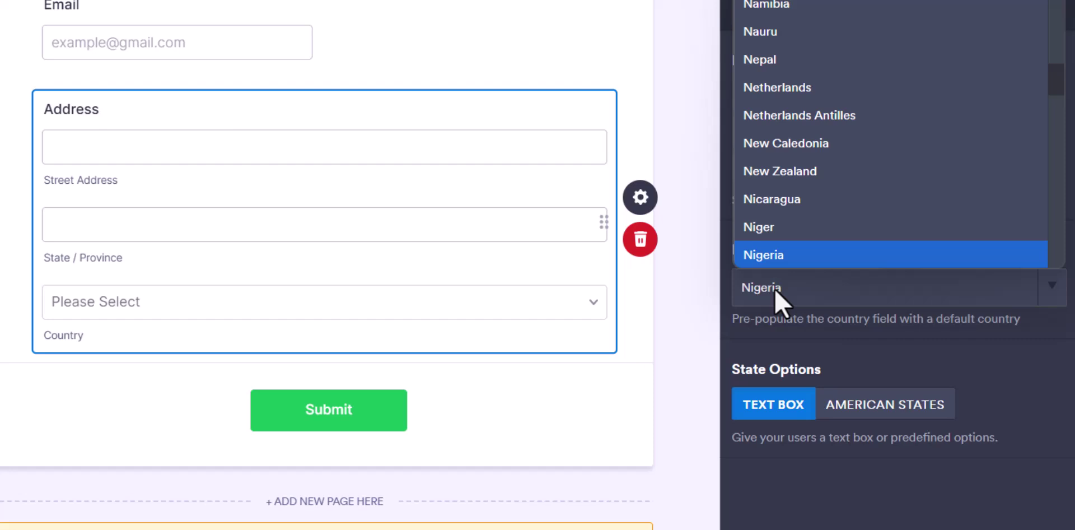
{"action": "key", "text": "Return"}
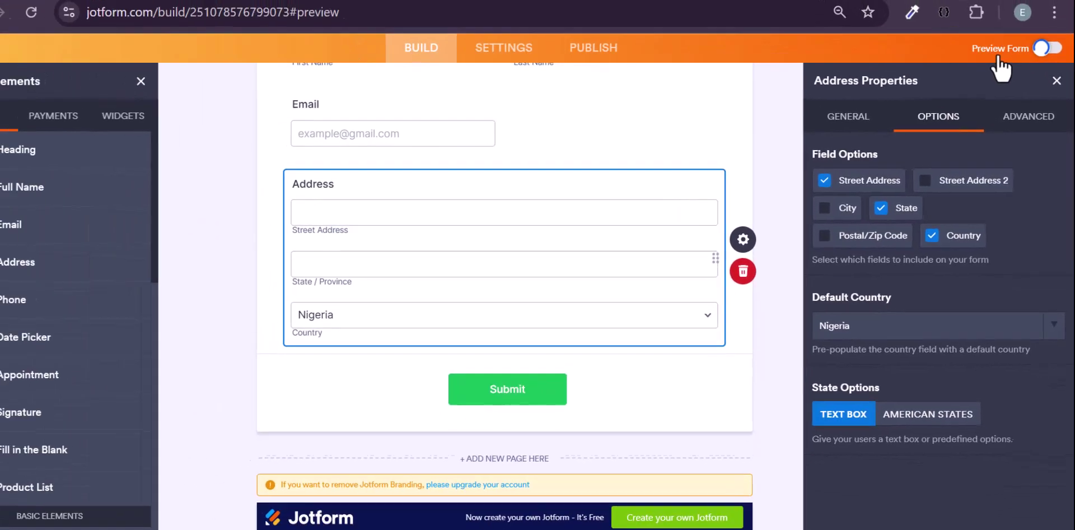
- Turn on Preview Form and try the Country list, address and name boxes
{"action": "left_click", "coordinate": [1033, 22]}
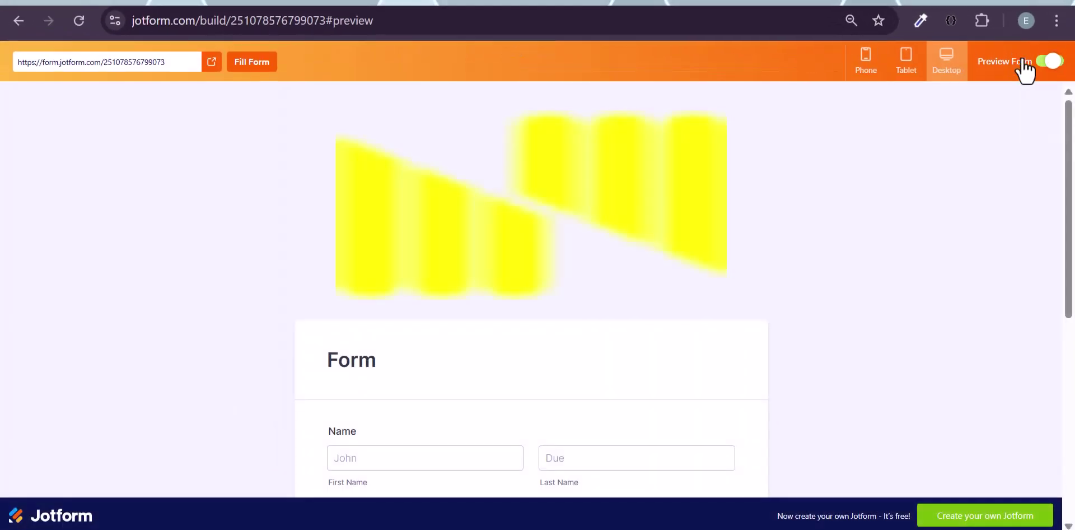
{"action": "scroll", "coordinate": [761, 264], "scroll_direction": "down", "scroll_amount": 2}
{"action": "scroll", "coordinate": [762, 263], "scroll_direction": "down", "scroll_amount": 3}
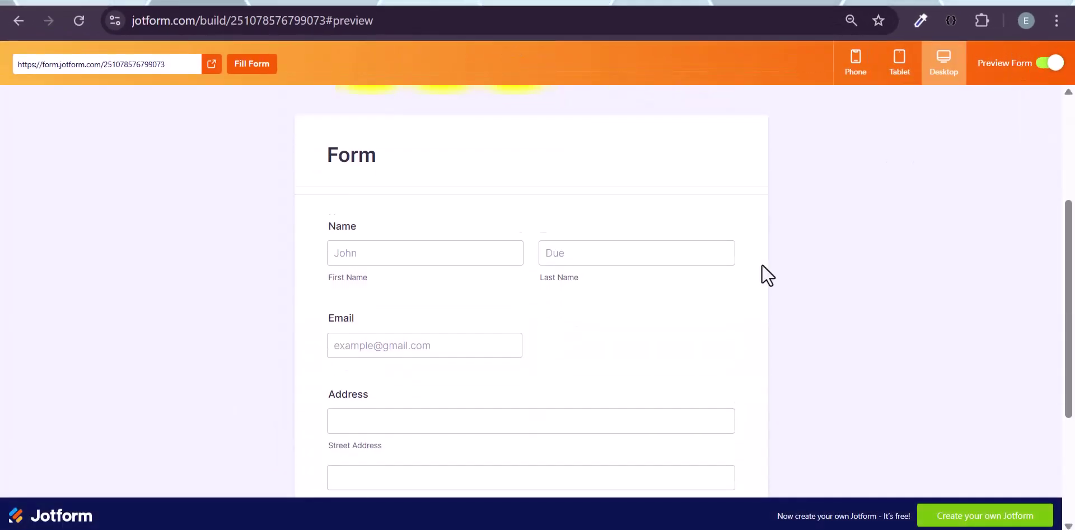
{"action": "scroll", "coordinate": [473, 230], "scroll_direction": "down", "scroll_amount": 3}
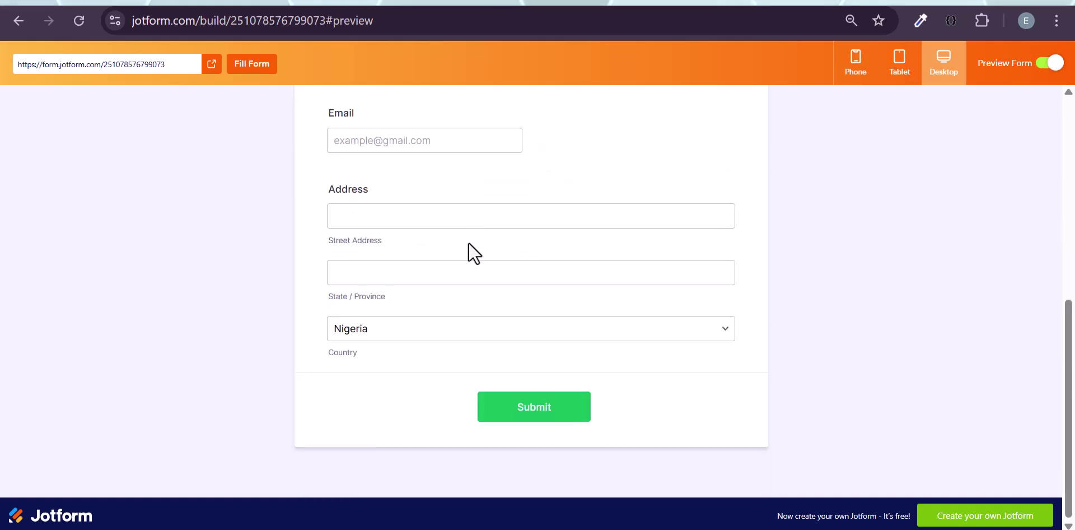
{"action": "left_click", "coordinate": [434, 339]}
{"action": "left_click", "coordinate": [432, 339]}
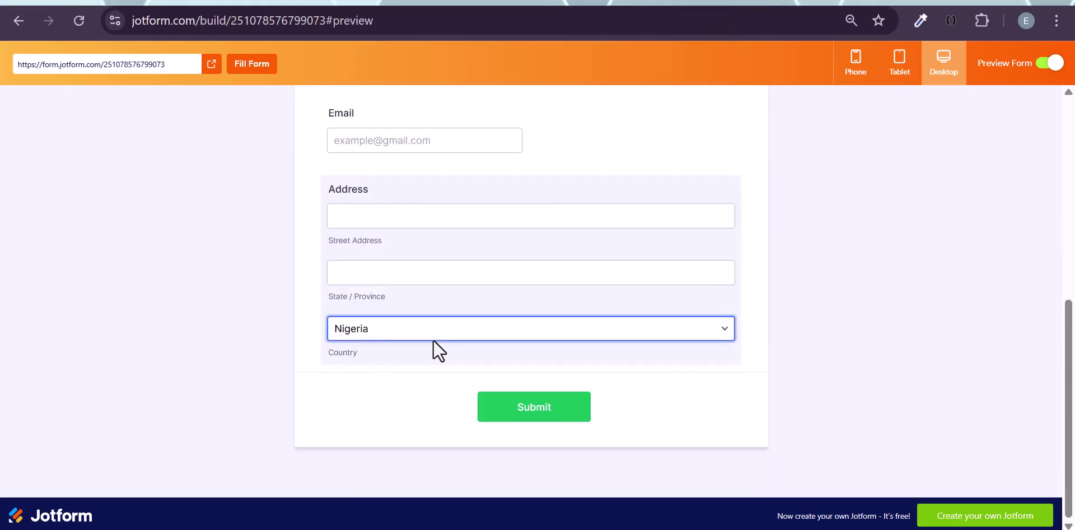
{"action": "left_click", "coordinate": [345, 363]}
{"action": "left_click", "coordinate": [371, 328]}
{"action": "left_click", "coordinate": [384, 322]}
{"action": "scroll", "coordinate": [384, 319], "scroll_direction": "up", "scroll_amount": 1}
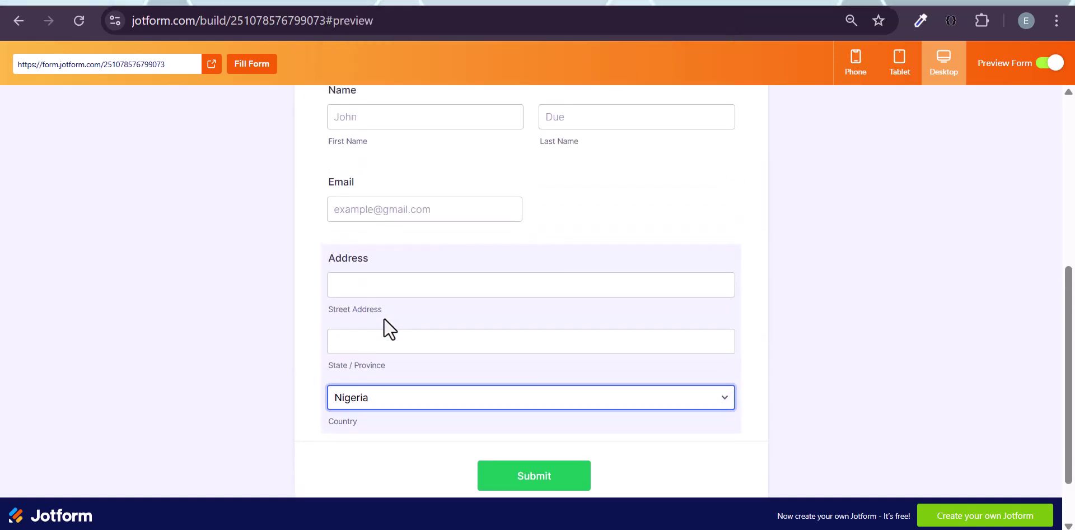
{"action": "left_click", "coordinate": [395, 284]}
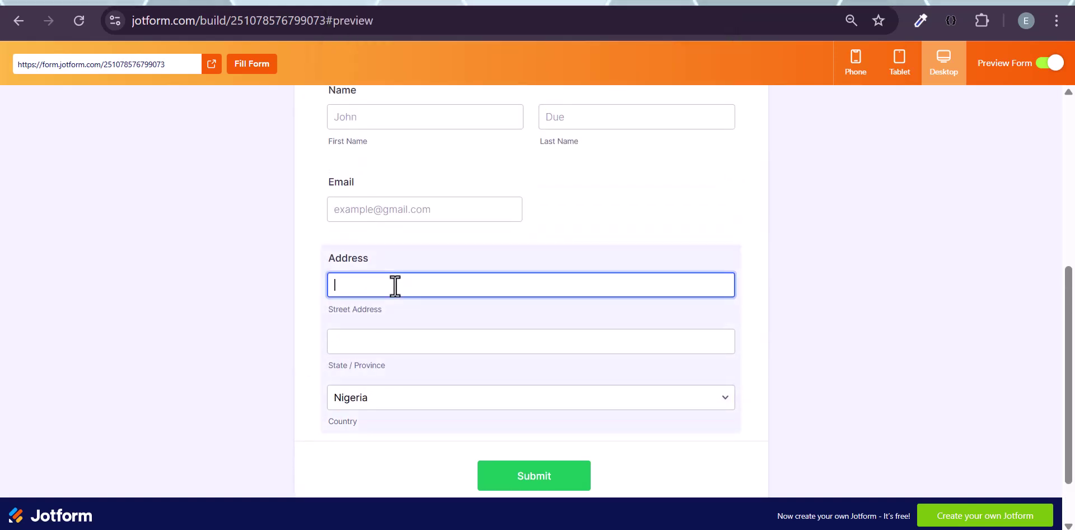
{"action": "left_click", "coordinate": [379, 334]}
{"action": "scroll", "coordinate": [381, 334], "scroll_direction": "up", "scroll_amount": 3}
{"action": "left_click", "coordinate": [377, 305]}
{"action": "left_click", "coordinate": [597, 297]}
- Check the form's tablet and phone layouts, then return to the builder
{"action": "left_click", "coordinate": [901, 72]}
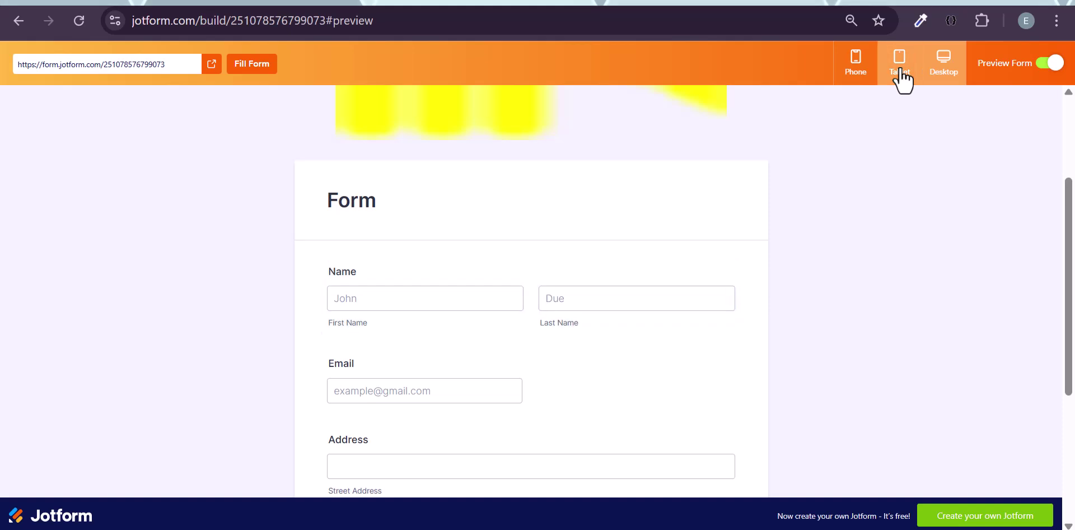
{"action": "scroll", "coordinate": [606, 337], "scroll_direction": "down", "scroll_amount": 10}
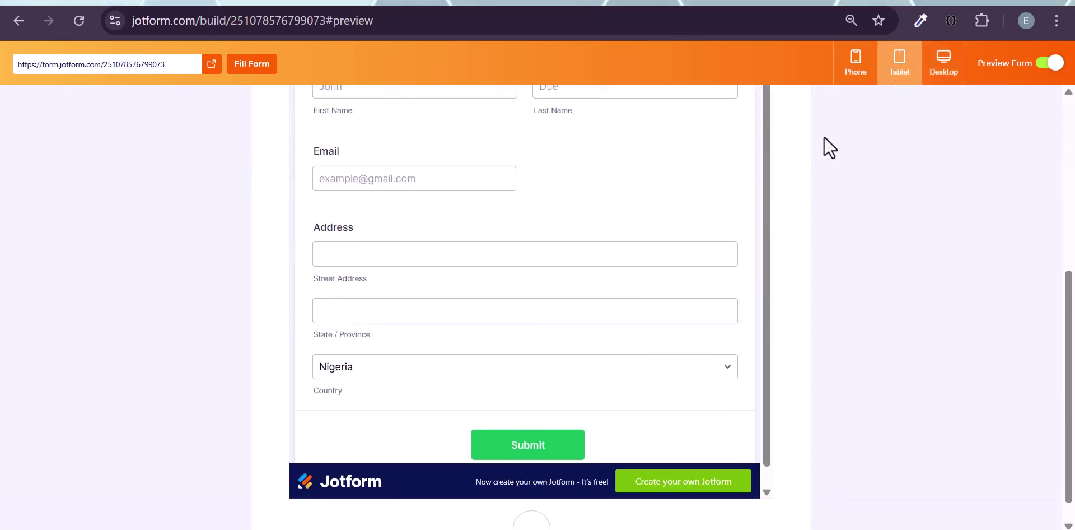
{"action": "left_click", "coordinate": [853, 66]}
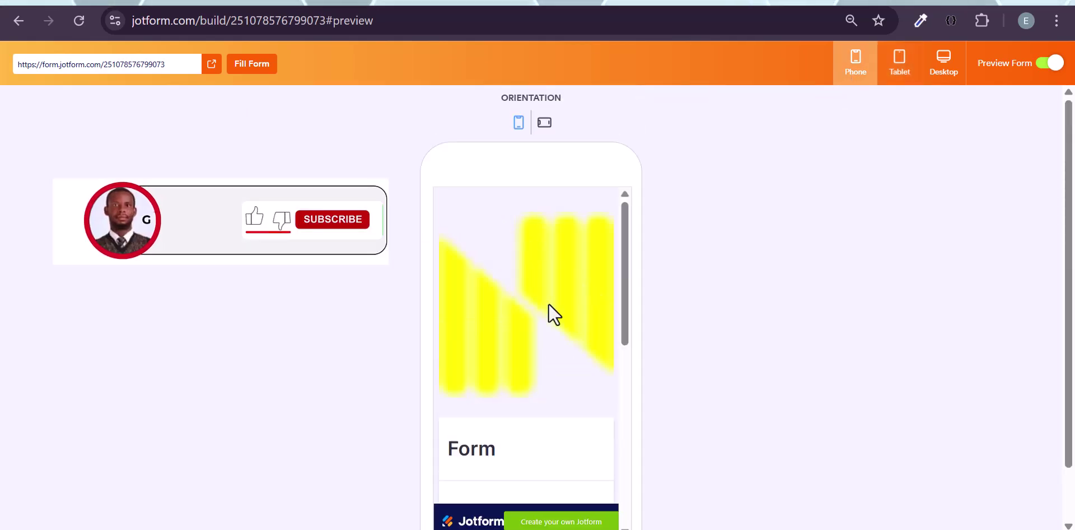
{"action": "scroll", "coordinate": [549, 303], "scroll_direction": "down", "scroll_amount": 3}
{"action": "scroll", "coordinate": [549, 303], "scroll_direction": "down", "scroll_amount": 7}
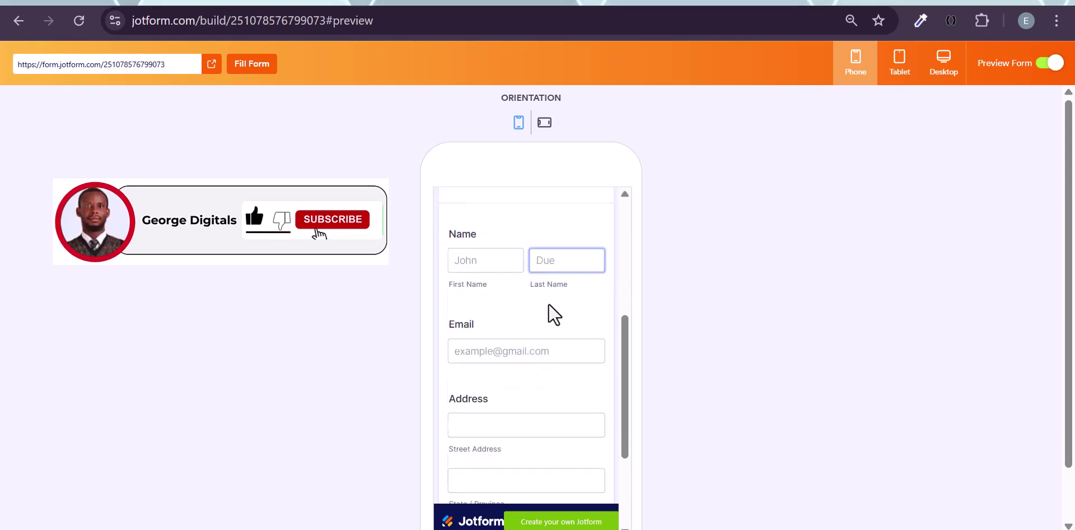
{"action": "scroll", "coordinate": [551, 309], "scroll_direction": "up", "scroll_amount": 1}
{"action": "scroll", "coordinate": [543, 347], "scroll_direction": "down", "scroll_amount": 1}
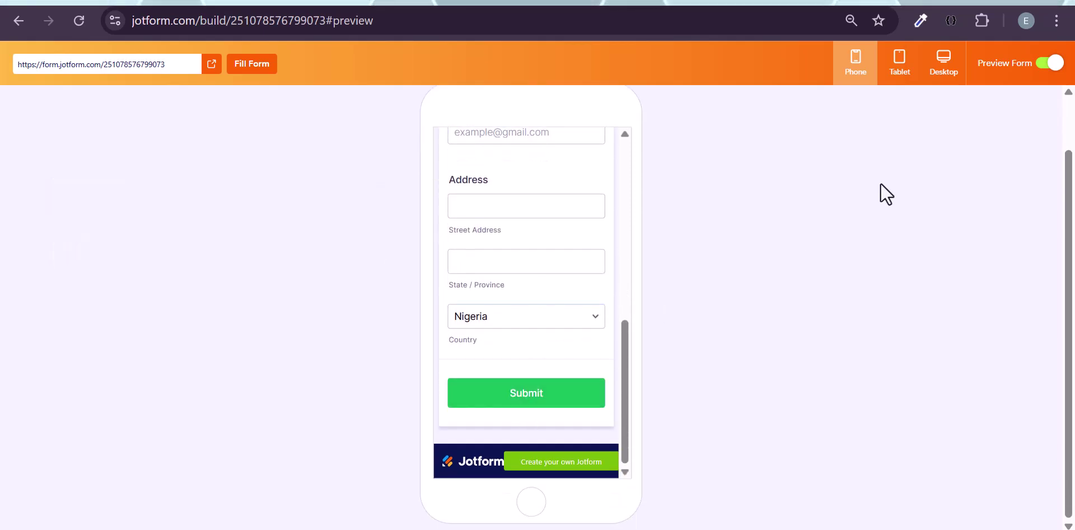
{"action": "left_click", "coordinate": [1048, 63]}
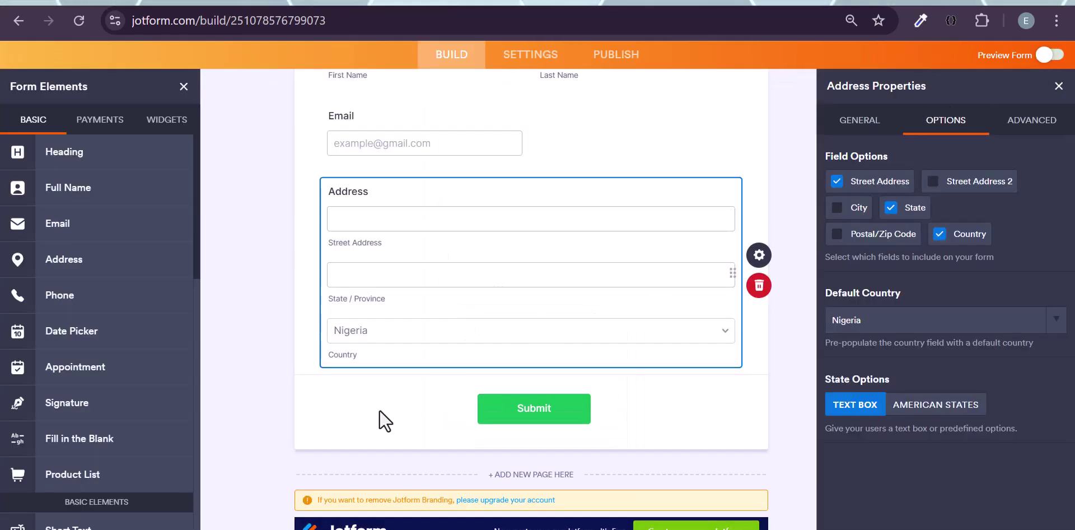
- Drag a File Upload field from Form Elements to just below the Address field
{"action": "scroll", "coordinate": [61, 429], "scroll_direction": "down", "scroll_amount": 3}
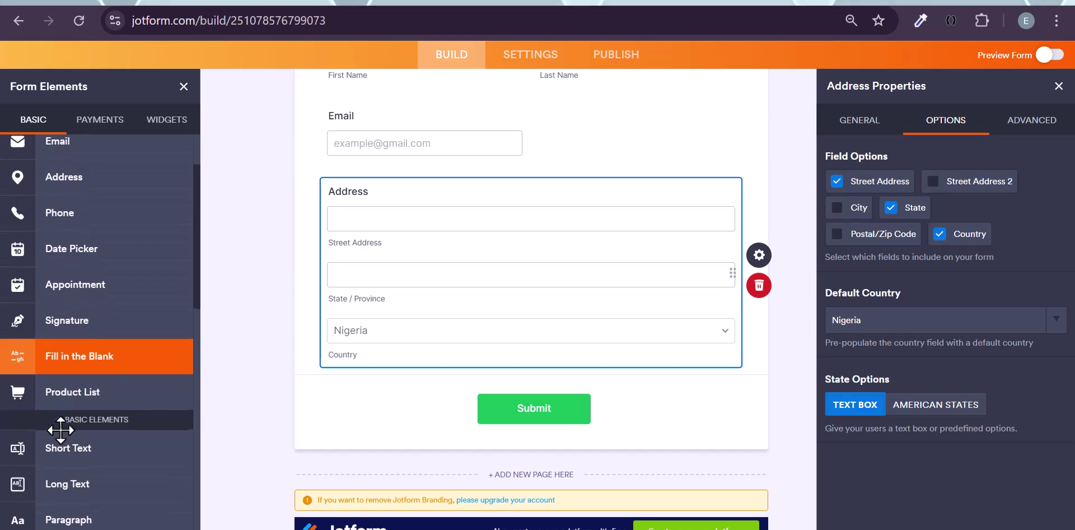
{"action": "scroll", "coordinate": [60, 429], "scroll_direction": "down", "scroll_amount": 4}
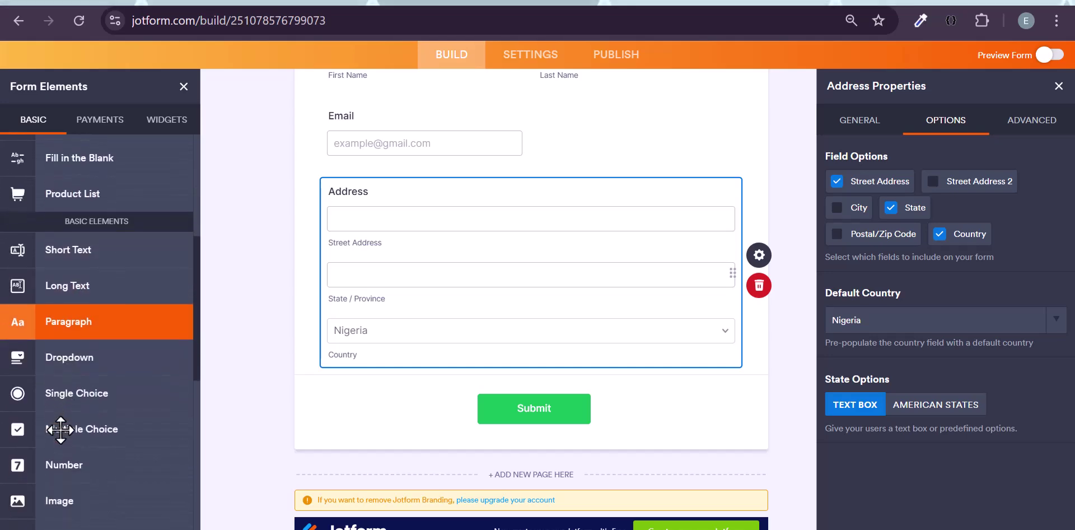
{"action": "scroll", "coordinate": [60, 429], "scroll_direction": "down", "scroll_amount": 3}
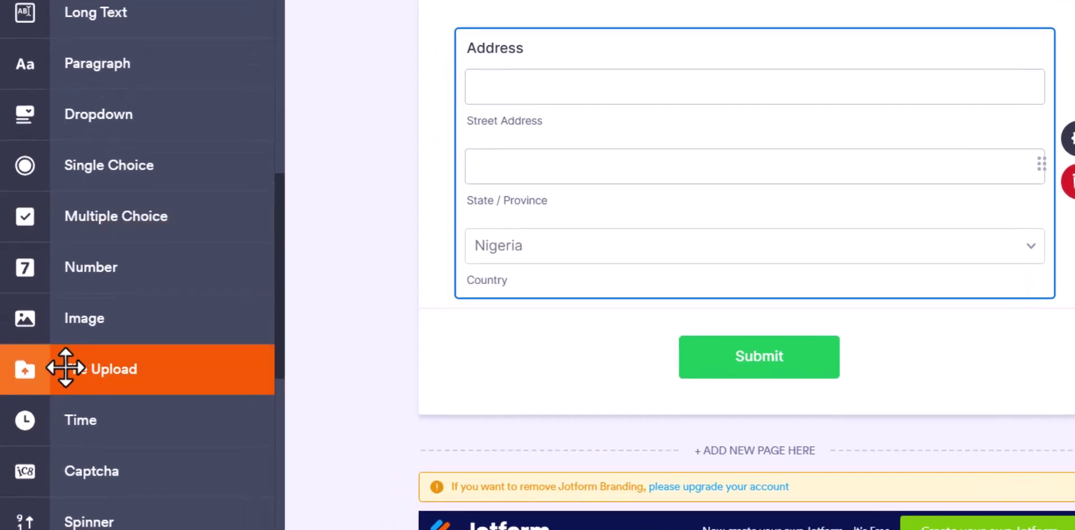
{"action": "left_click_drag", "start_coordinate": [60, 367], "coordinate": [517, 331]}
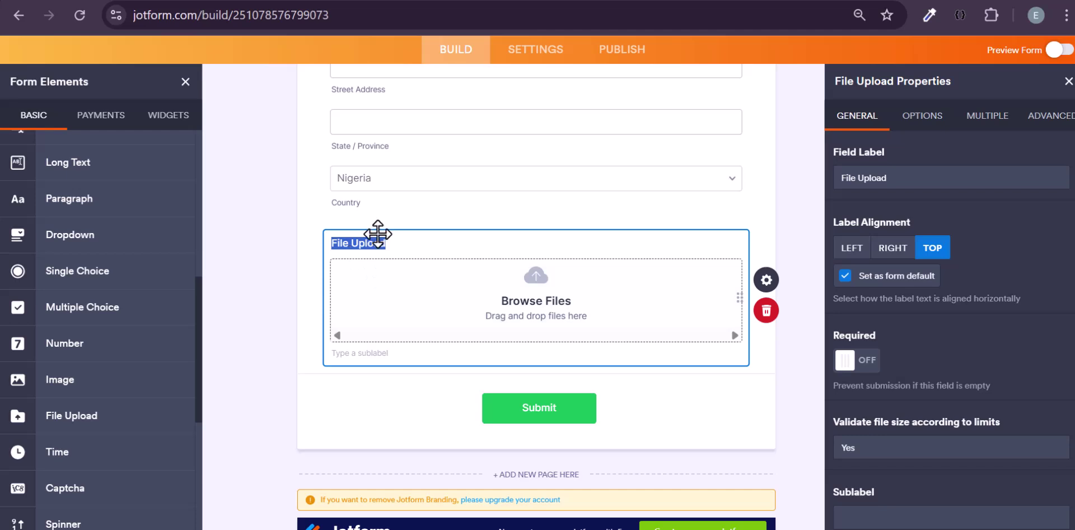
{"action": "triple_click", "coordinate": [863, 178]}
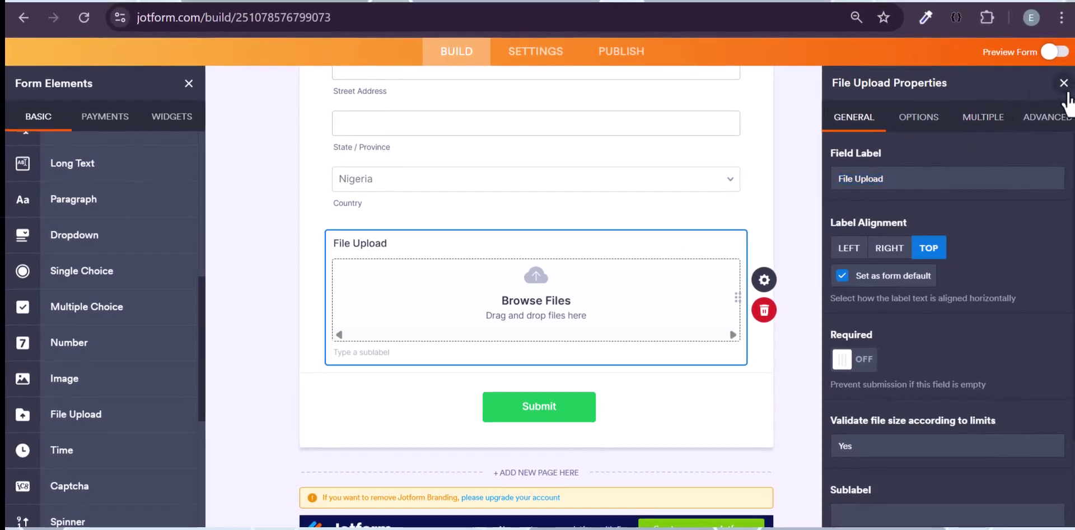
{"action": "left_click", "coordinate": [1063, 84]}
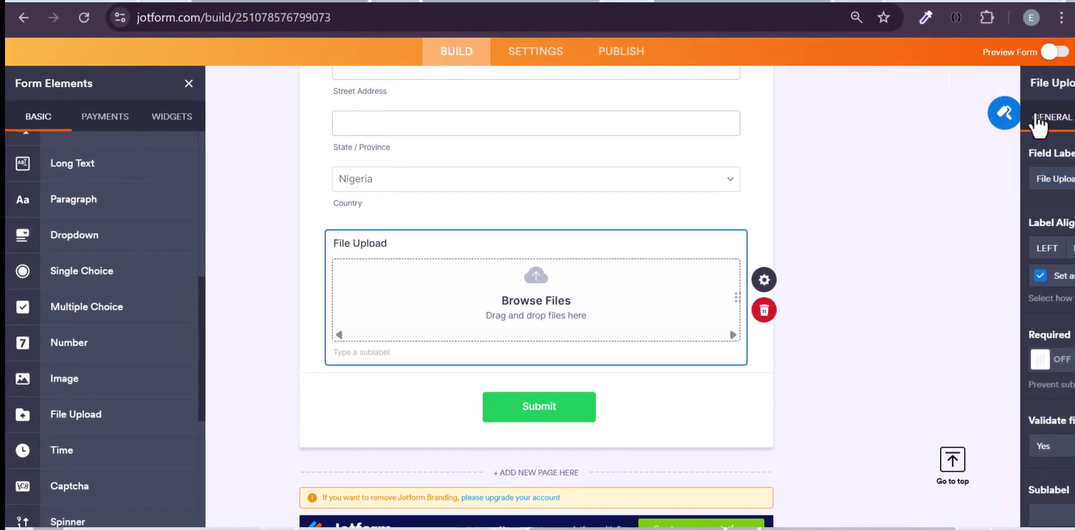
{"action": "left_click", "coordinate": [764, 281]}
- Rename the file-upload field's label to 'Upload Cv' and switch Required on
{"action": "double_click", "coordinate": [879, 173]}
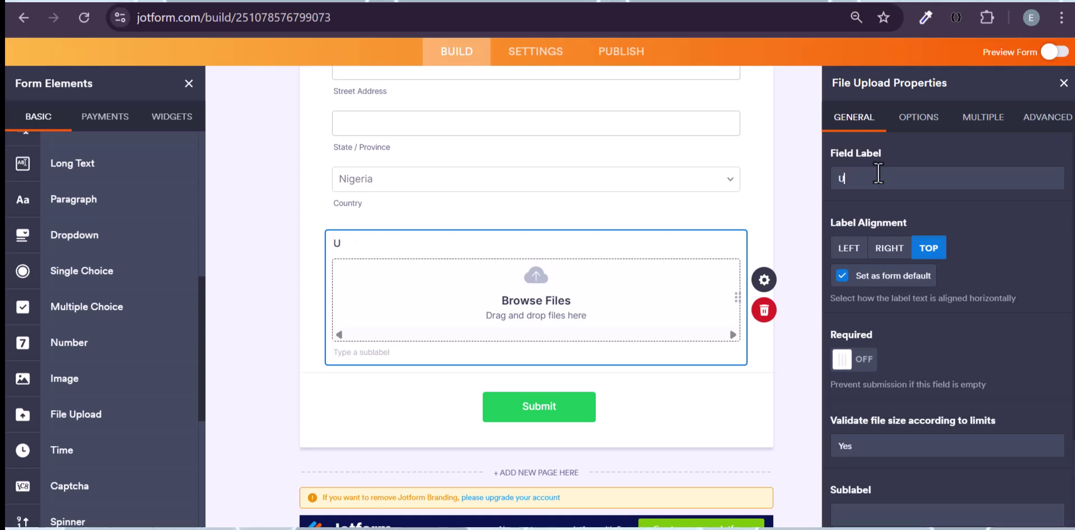
{"action": "type", "text": "Cv"}
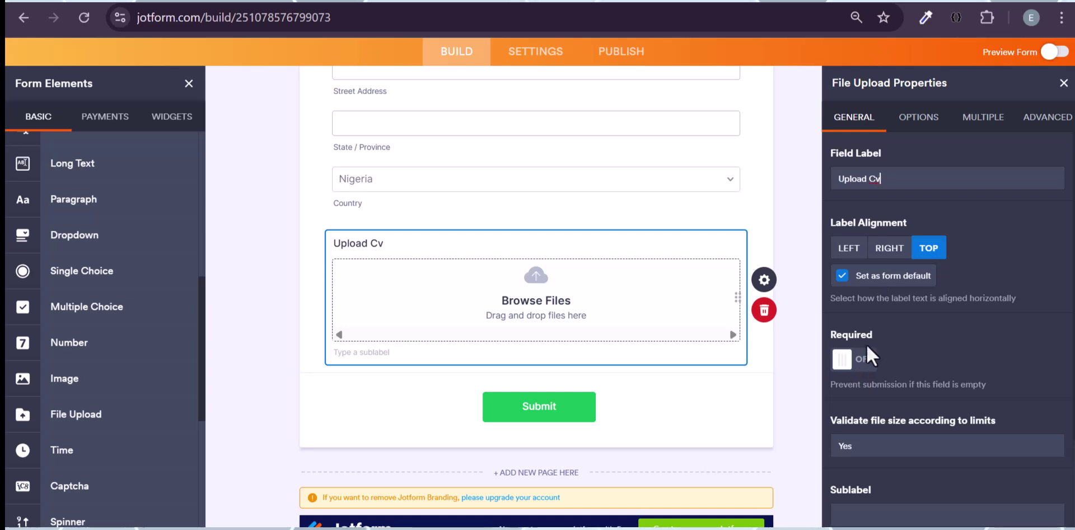
{"action": "left_click", "coordinate": [854, 361]}
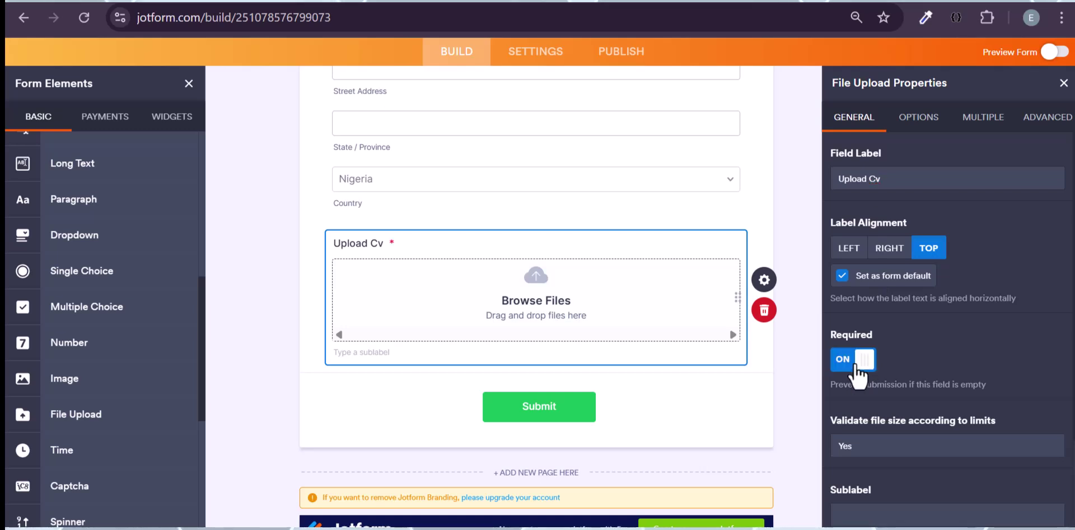
{"action": "scroll", "coordinate": [885, 363], "scroll_direction": "down", "scroll_amount": 1}
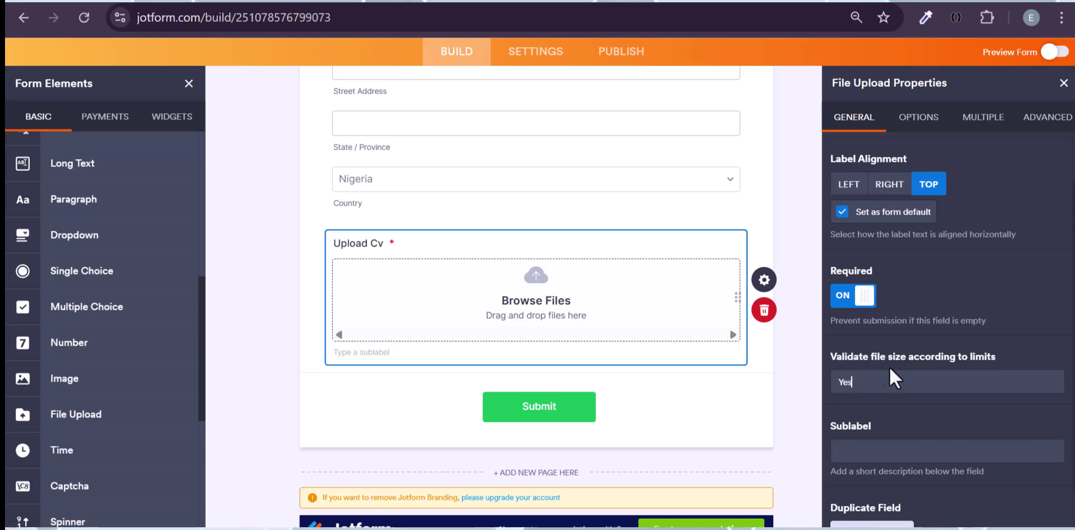
{"action": "scroll", "coordinate": [897, 365], "scroll_direction": "down", "scroll_amount": 1}
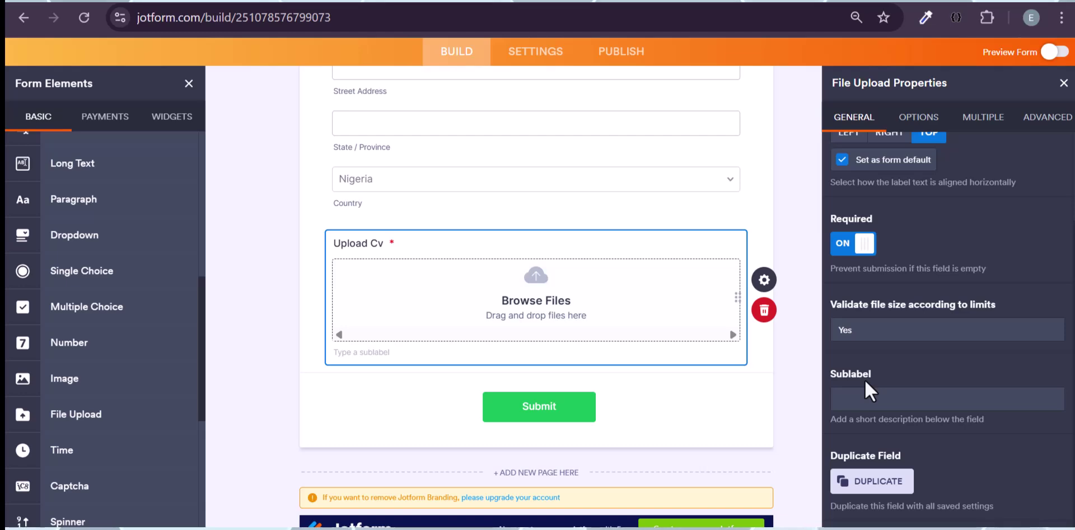
{"action": "scroll", "coordinate": [865, 378], "scroll_direction": "up", "scroll_amount": 1}
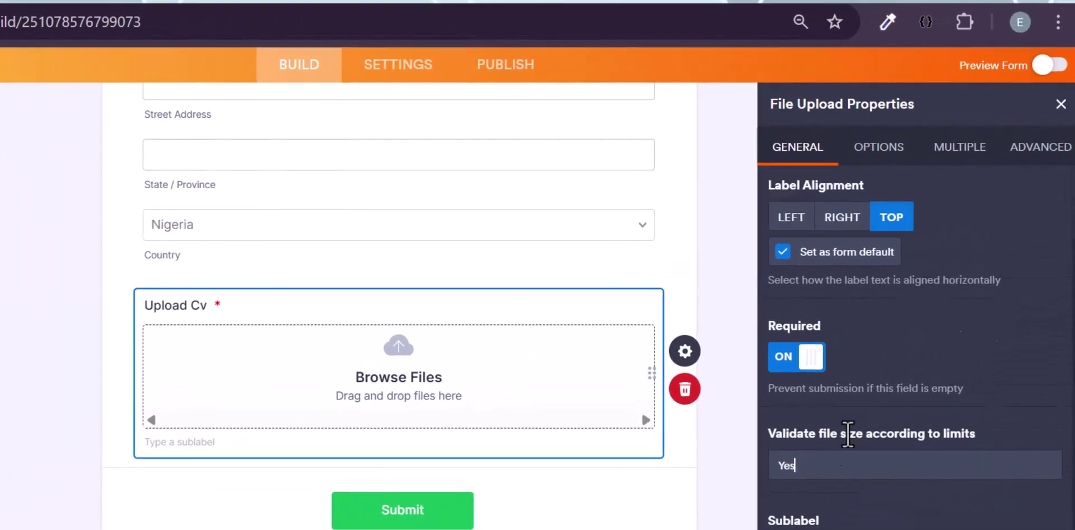
{"action": "scroll", "coordinate": [878, 218], "scroll_direction": "up", "scroll_amount": 2}
- Check the Upload Cv file size limit and allowed file types list, then view its multiple-file settings
{"action": "left_click", "coordinate": [878, 157]}
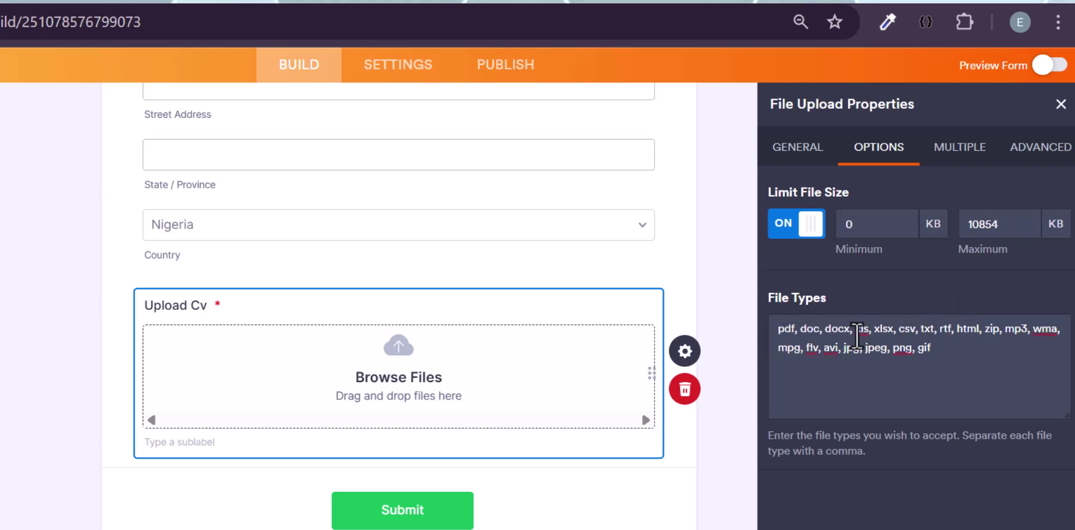
{"action": "triple_click", "coordinate": [859, 336]}
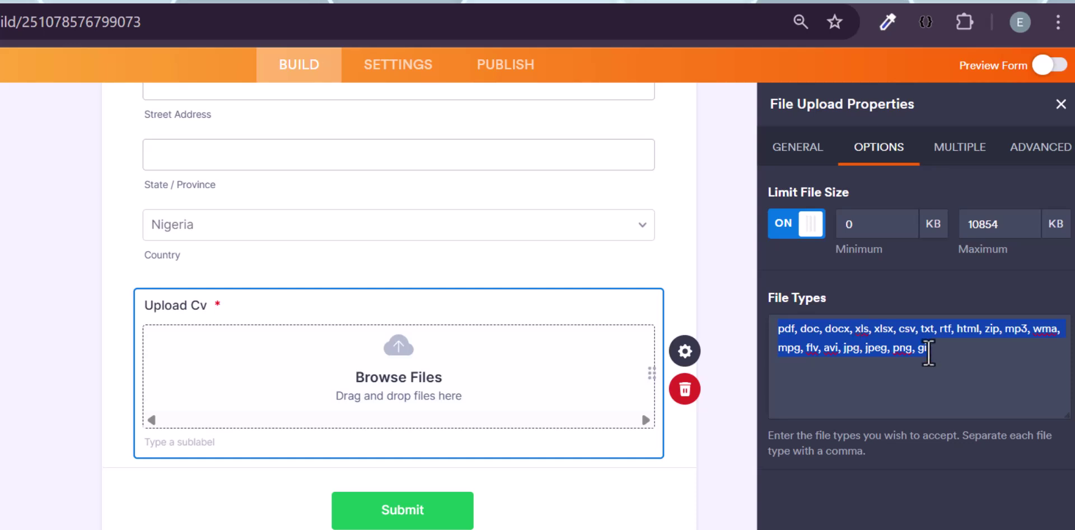
{"action": "left_click", "coordinate": [928, 352]}
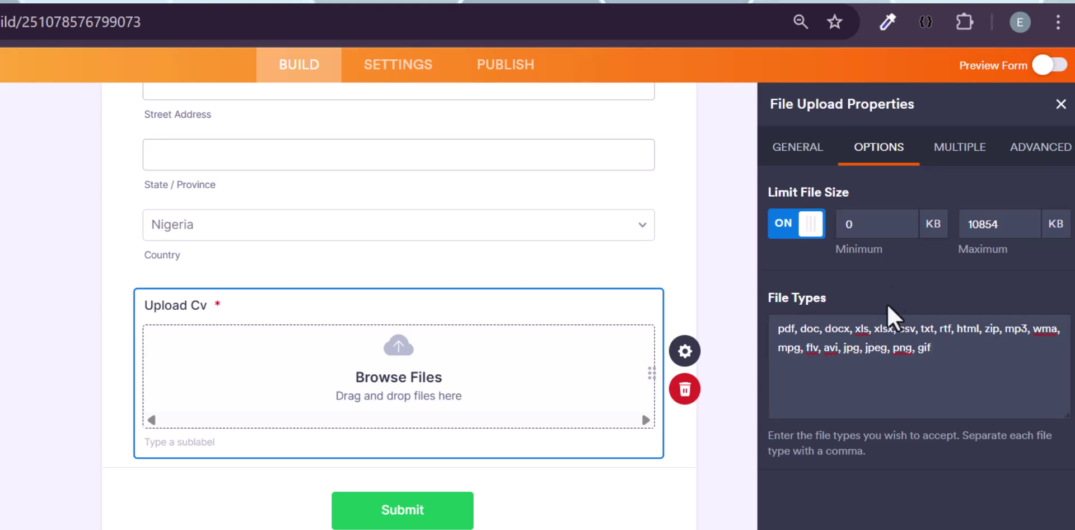
{"action": "left_click", "coordinate": [974, 148]}
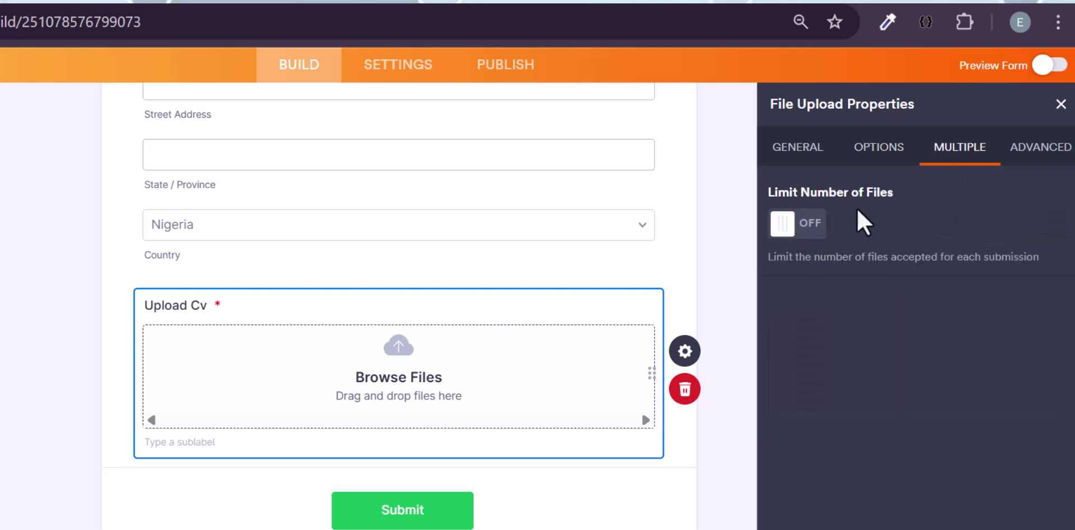
- Limit Upload Cv to 1 file and paste the allowed file types list into its Hover Text
{"action": "left_click", "coordinate": [797, 235]}
{"action": "left_click", "coordinate": [894, 224]}
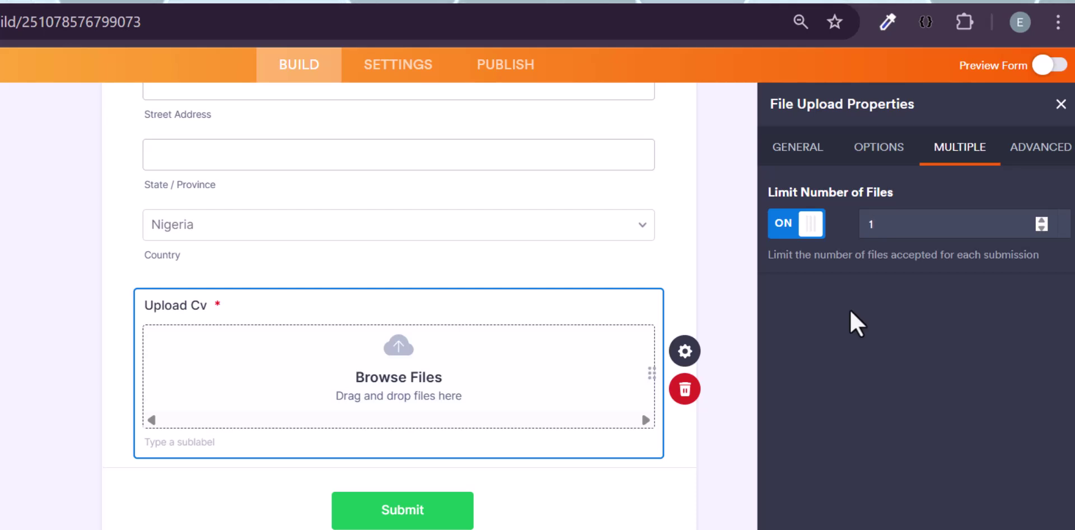
{"action": "left_click", "coordinate": [1030, 164]}
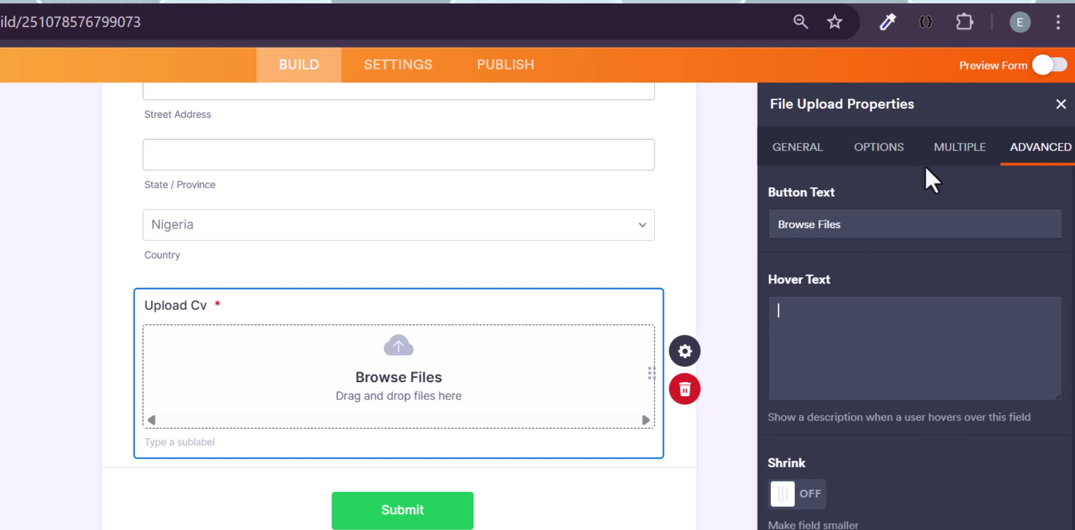
{"action": "left_click", "coordinate": [890, 158]}
{"action": "triple_click", "coordinate": [871, 341]}
{"action": "key", "text": "ctrl+c"}
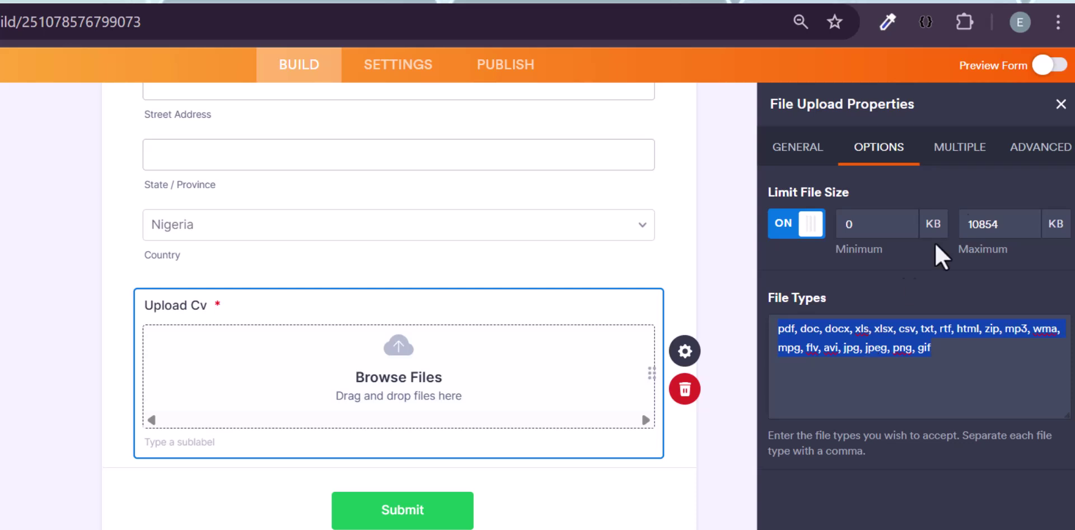
{"action": "left_click", "coordinate": [1037, 148]}
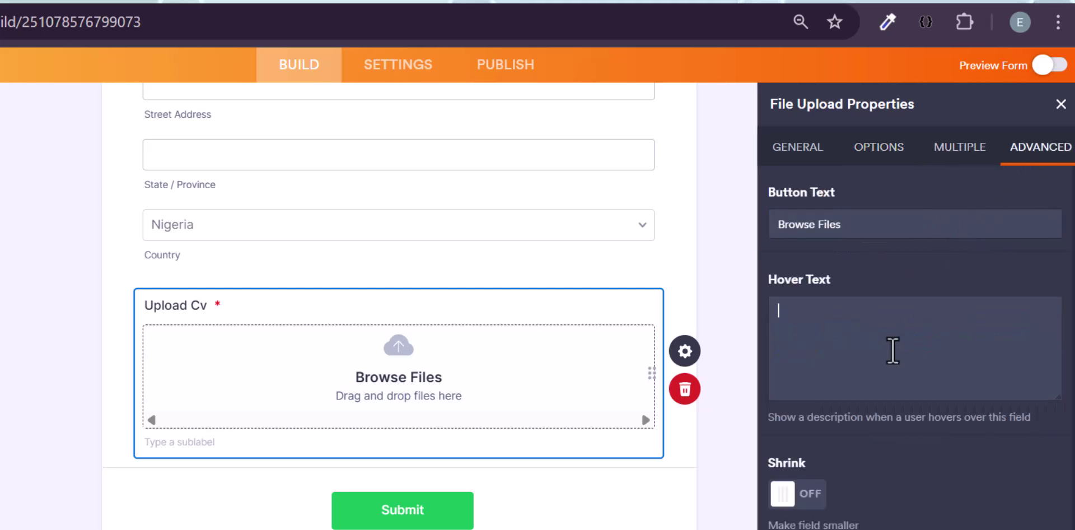
{"action": "left_click", "coordinate": [893, 350]}
{"action": "key", "text": "ctrl+v"}
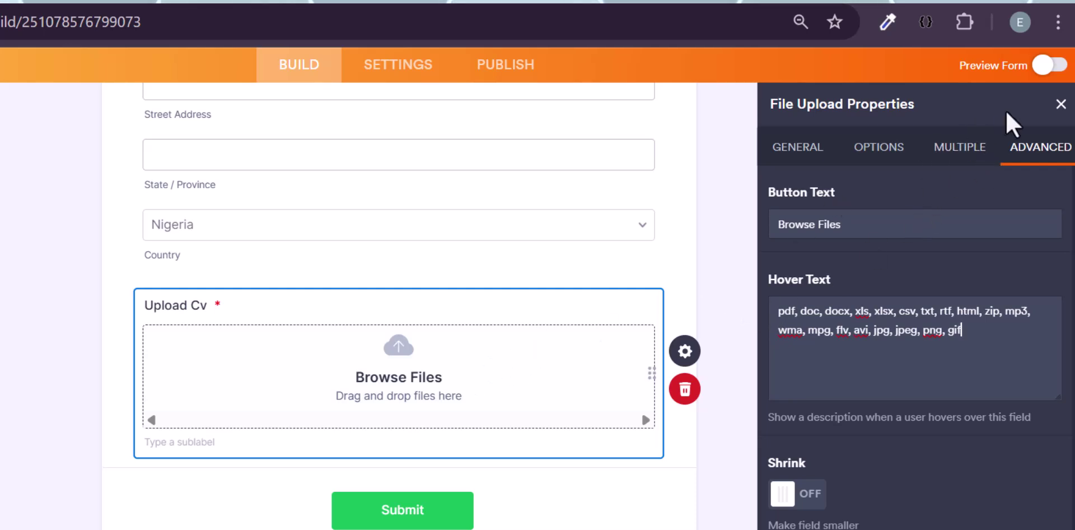
{"action": "left_click", "coordinate": [1049, 66]}
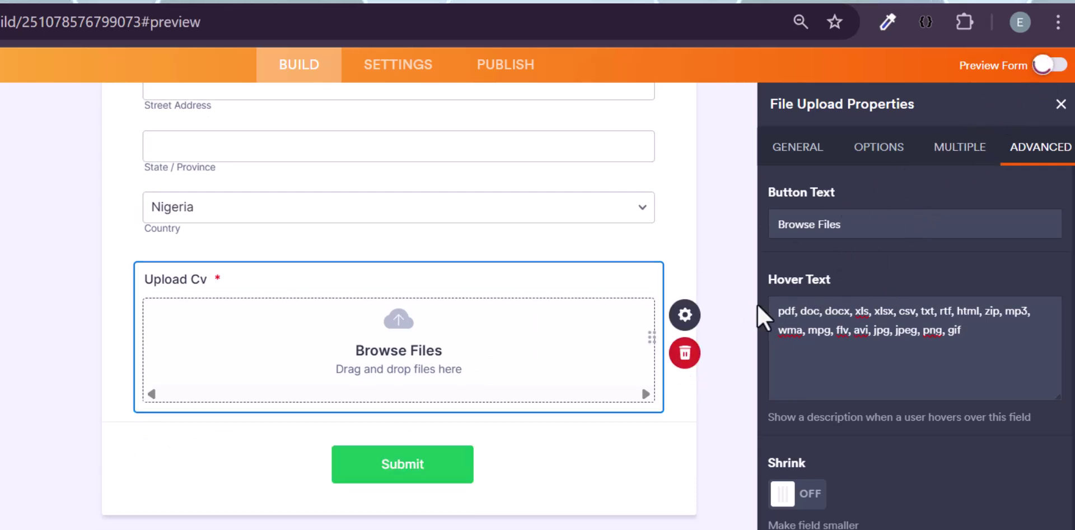
- Switch the preview to Desktop and display the Upload Cv tooltip listing accepted file types
{"action": "scroll", "coordinate": [476, 472], "scroll_direction": "down", "scroll_amount": 3}
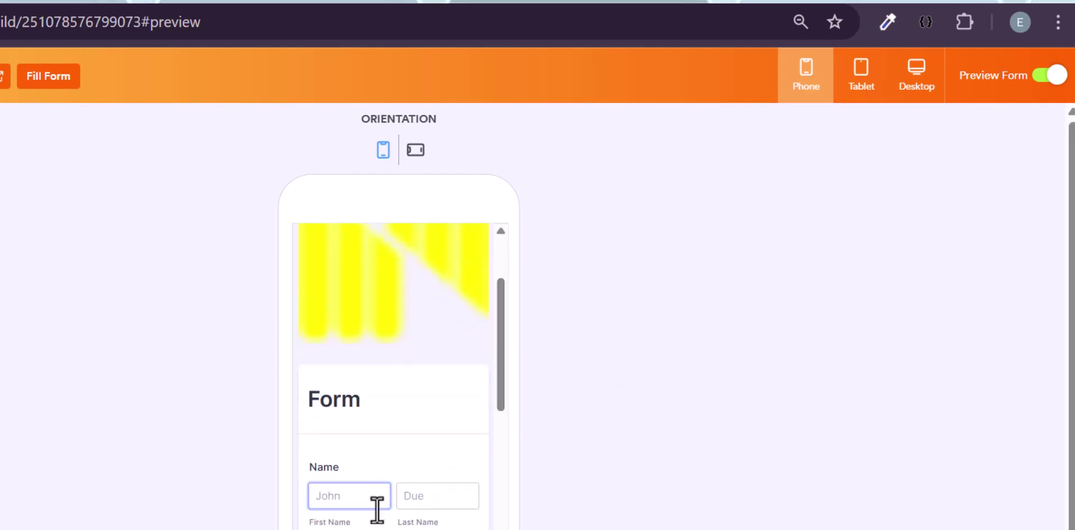
{"action": "scroll", "coordinate": [377, 507], "scroll_direction": "down", "scroll_amount": 8}
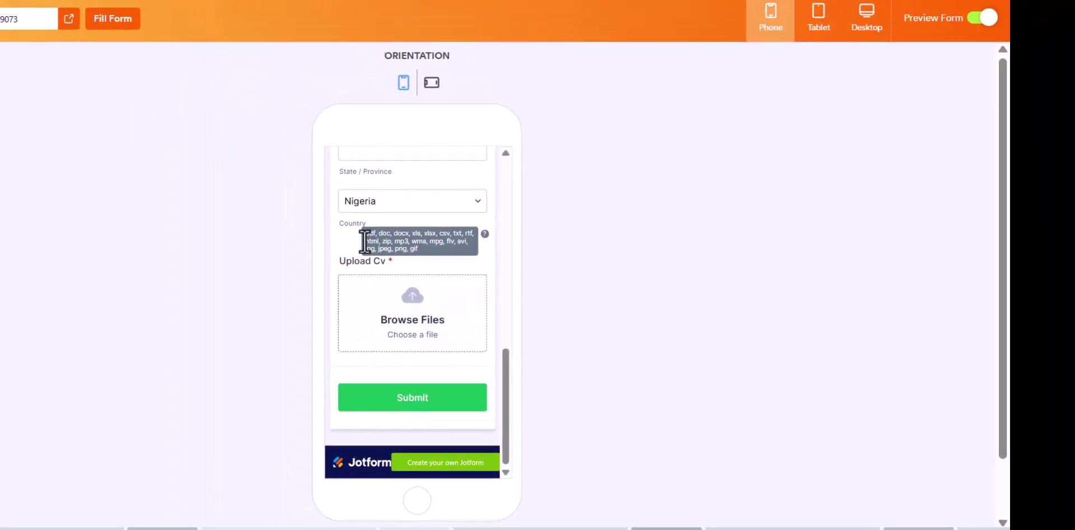
{"action": "left_click", "coordinate": [849, 28]}
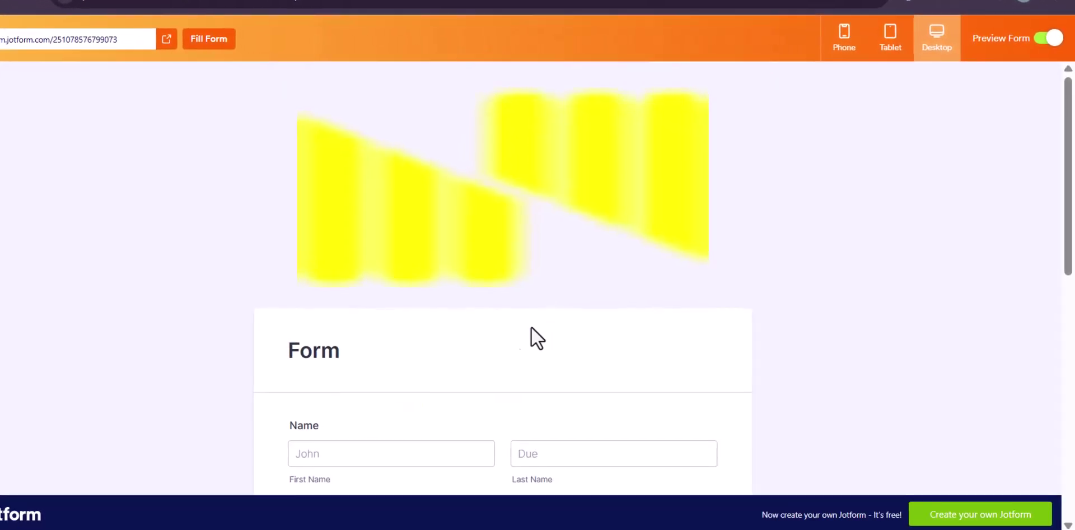
{"action": "scroll", "coordinate": [532, 336], "scroll_direction": "down", "scroll_amount": 10}
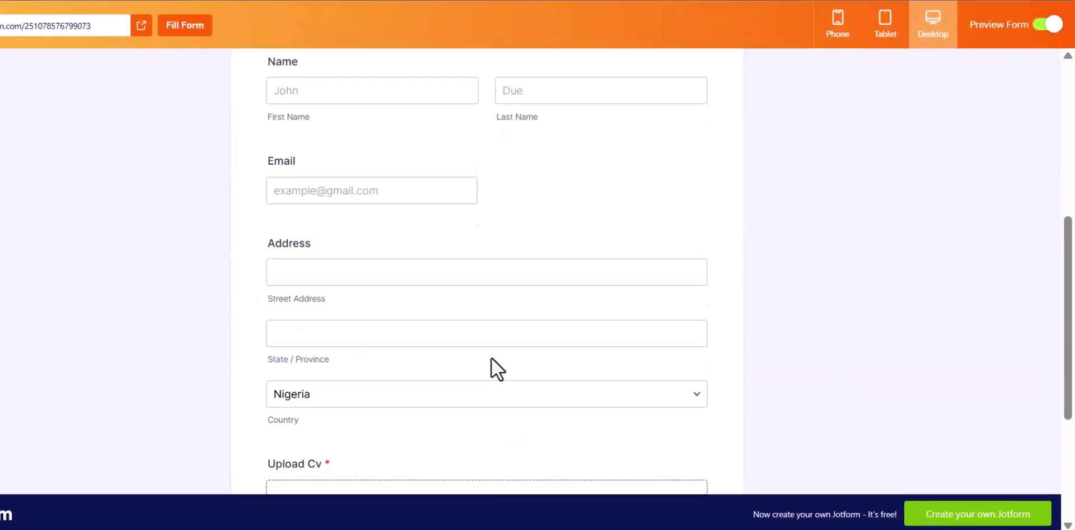
{"action": "mouse_move", "coordinate": [469, 350]}
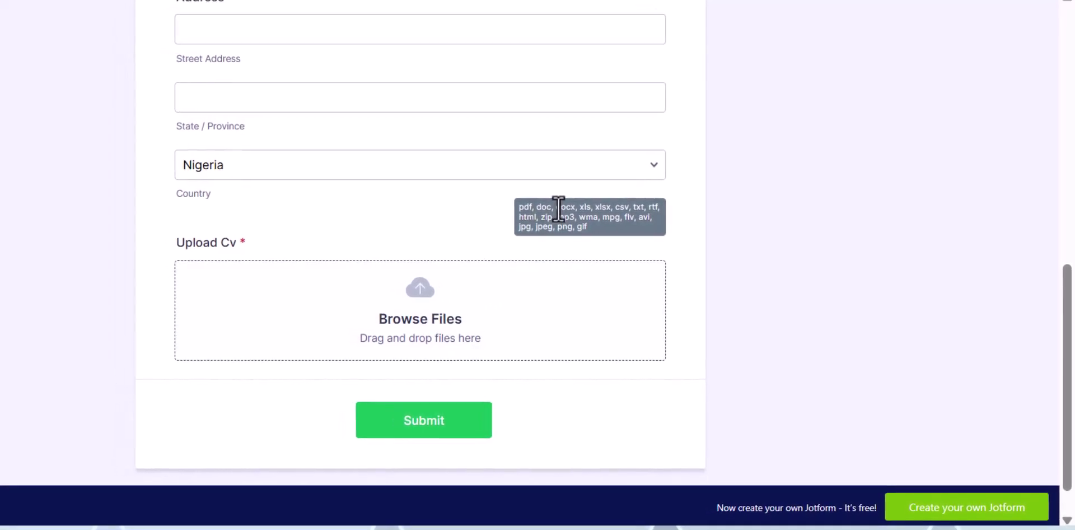
{"action": "triple_click", "coordinate": [558, 208]}
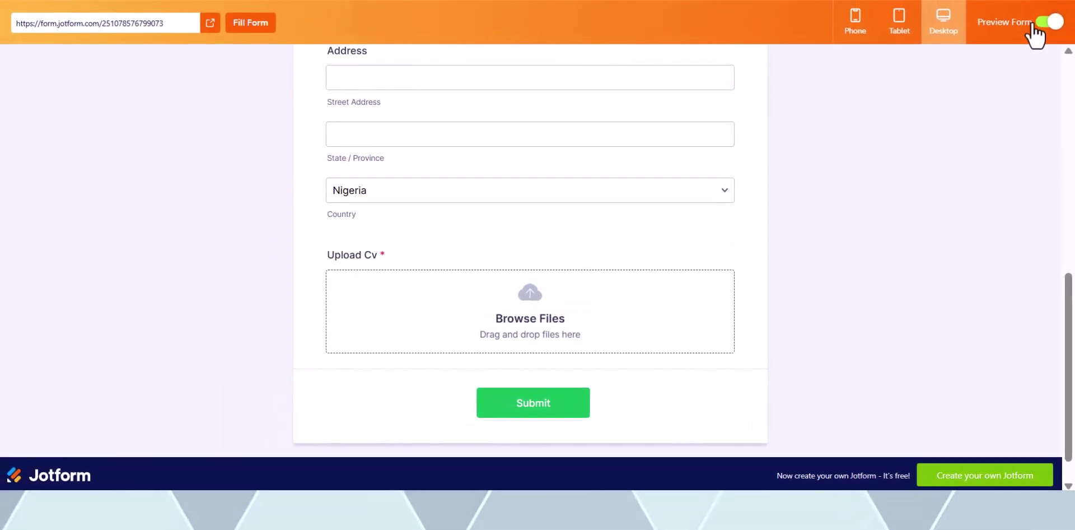
- Exit Preview Form and turn Shrink on so Upload Cv becomes half width
{"action": "left_click", "coordinate": [1032, 26]}
{"action": "scroll", "coordinate": [552, 264], "scroll_direction": "down", "scroll_amount": 2}
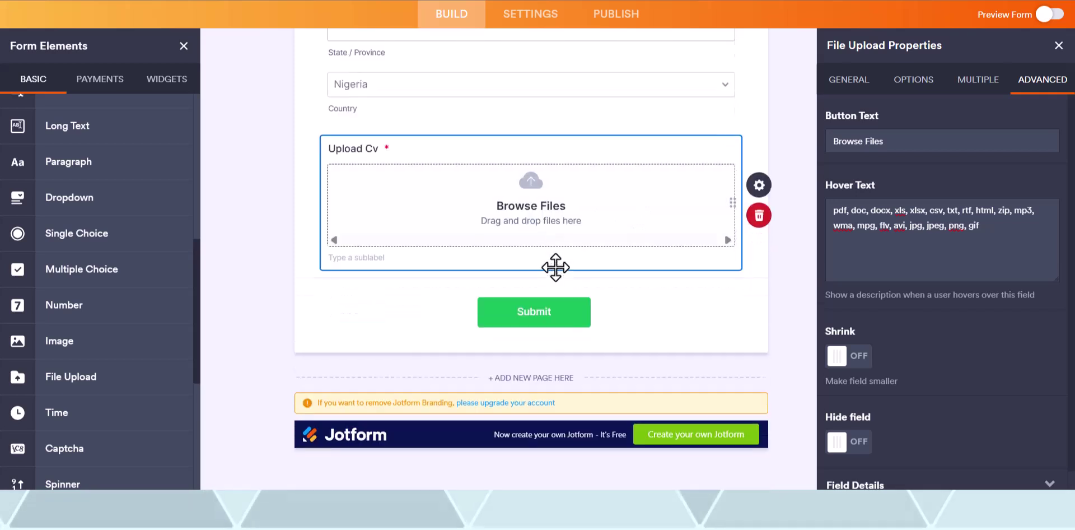
{"action": "scroll", "coordinate": [249, 300], "scroll_direction": "up", "scroll_amount": 5}
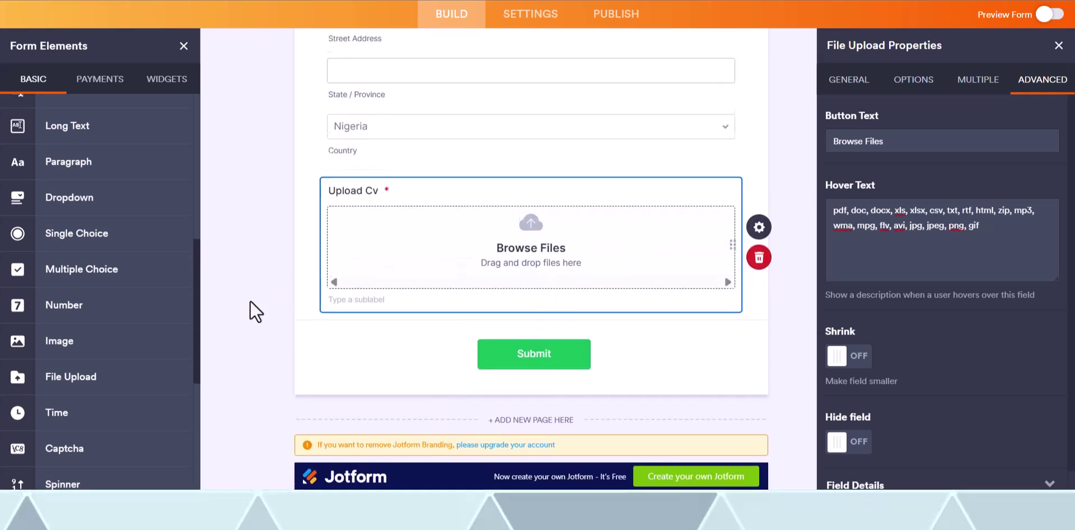
{"action": "scroll", "coordinate": [400, 246], "scroll_direction": "down", "scroll_amount": 4}
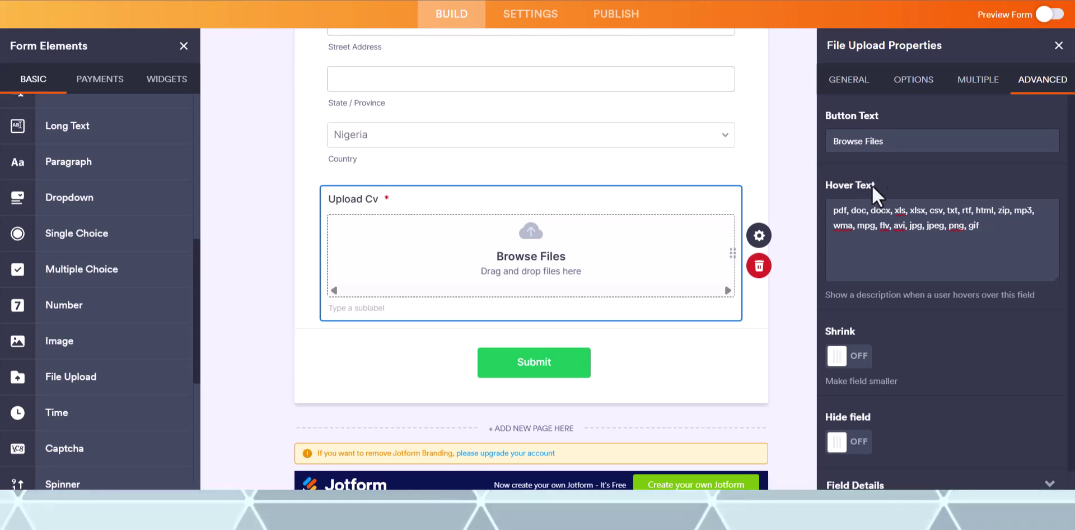
{"action": "scroll", "coordinate": [873, 174], "scroll_direction": "down", "scroll_amount": 1}
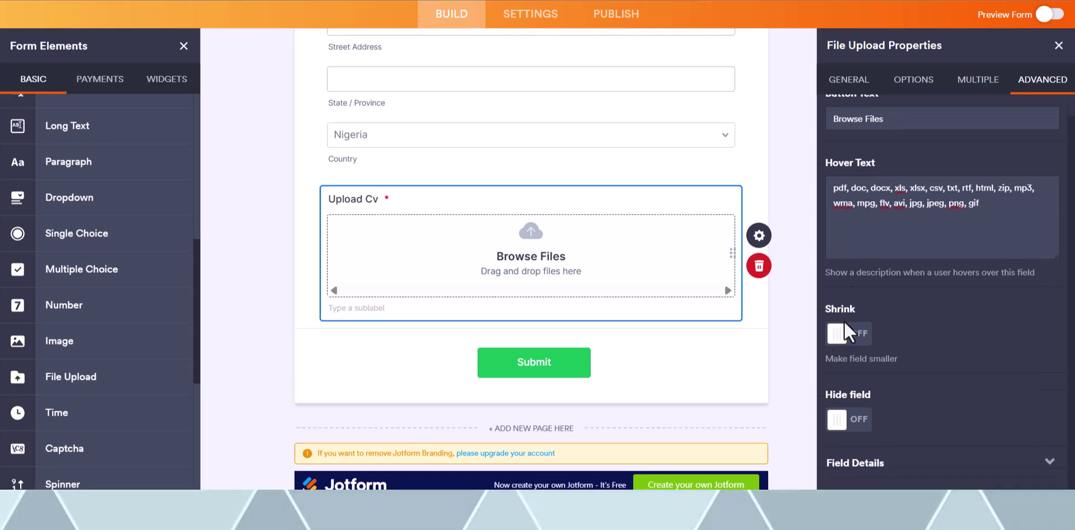
{"action": "left_click", "coordinate": [840, 334]}
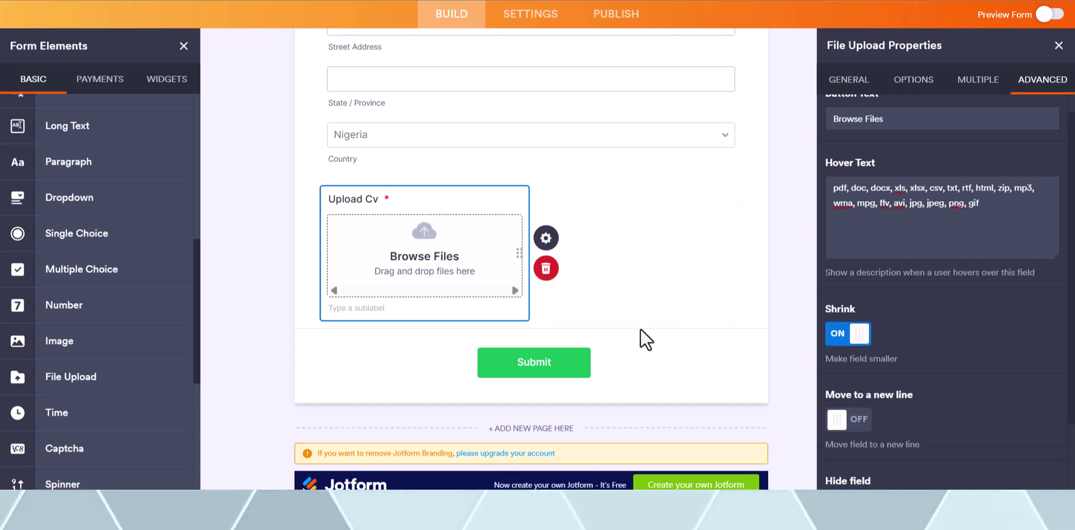
{"action": "scroll", "coordinate": [639, 327], "scroll_direction": "up", "scroll_amount": 3}
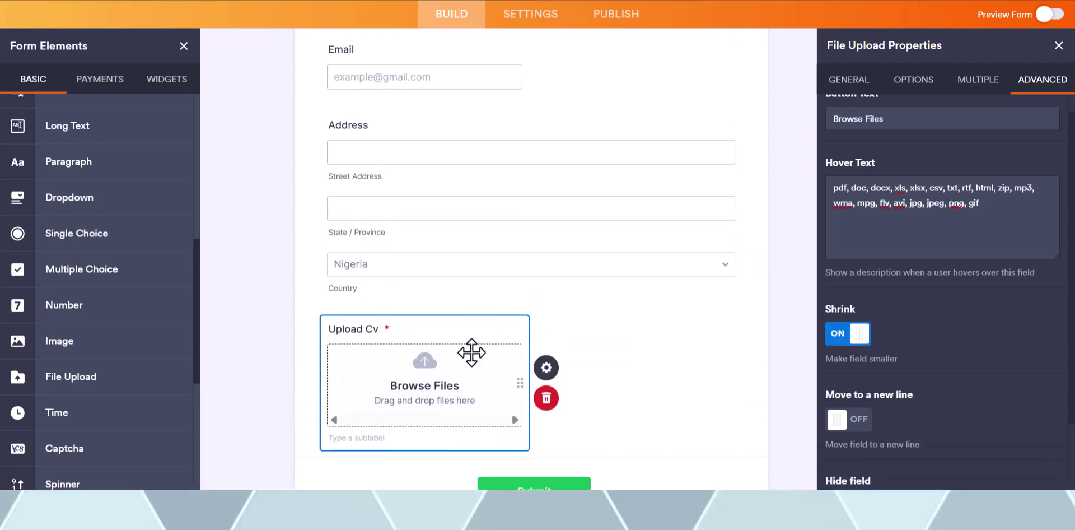
{"action": "scroll", "coordinate": [78, 281], "scroll_direction": "down", "scroll_amount": 5}
{"action": "scroll", "coordinate": [80, 286], "scroll_direction": "up", "scroll_amount": 5}
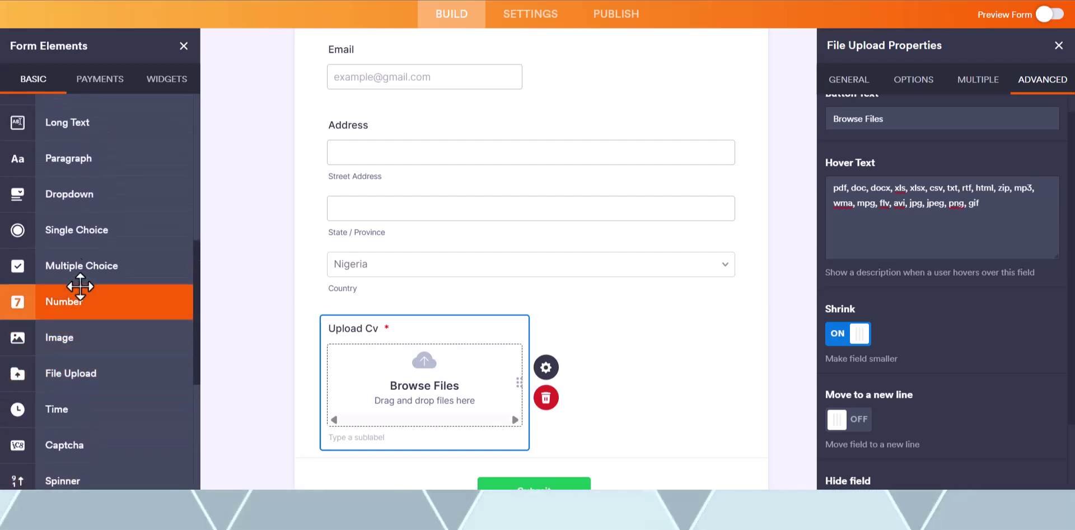
{"action": "scroll", "coordinate": [81, 263], "scroll_direction": "up", "scroll_amount": 2}
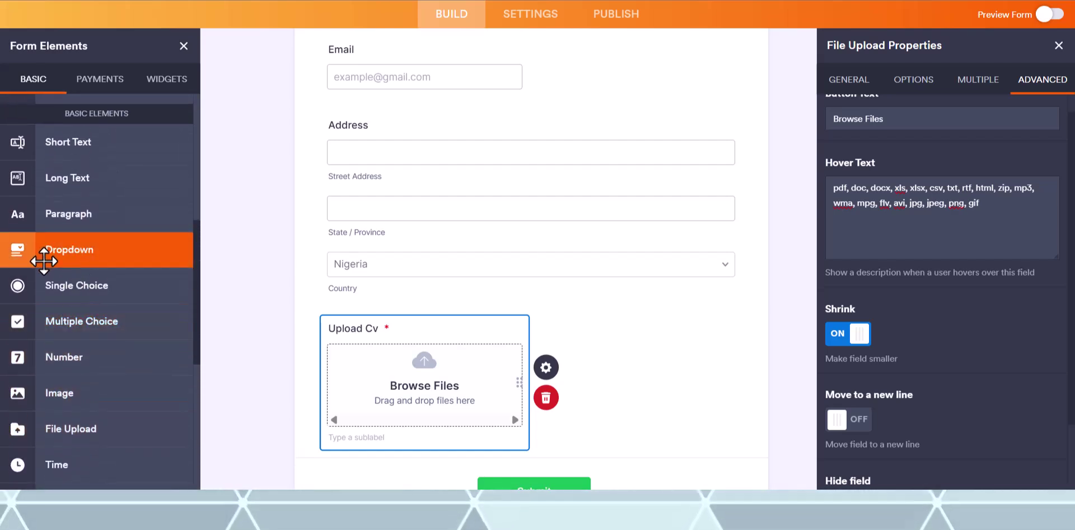
{"action": "scroll", "coordinate": [79, 191], "scroll_direction": "up", "scroll_amount": 1}
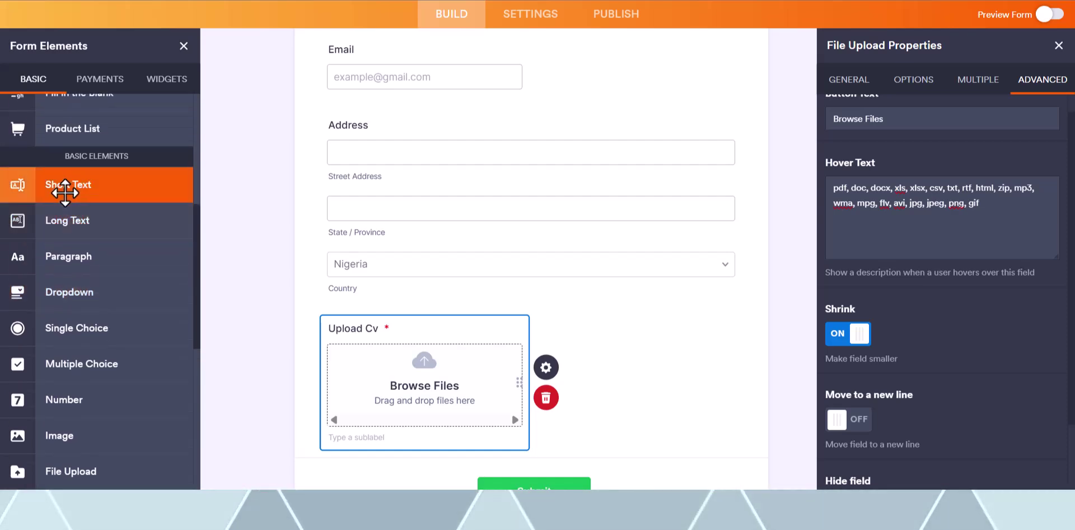
- Add a new 'Type a question' text field and shrink it to sit beside Upload Cv
{"action": "left_click_drag", "start_coordinate": [79, 187], "coordinate": [376, 312]}
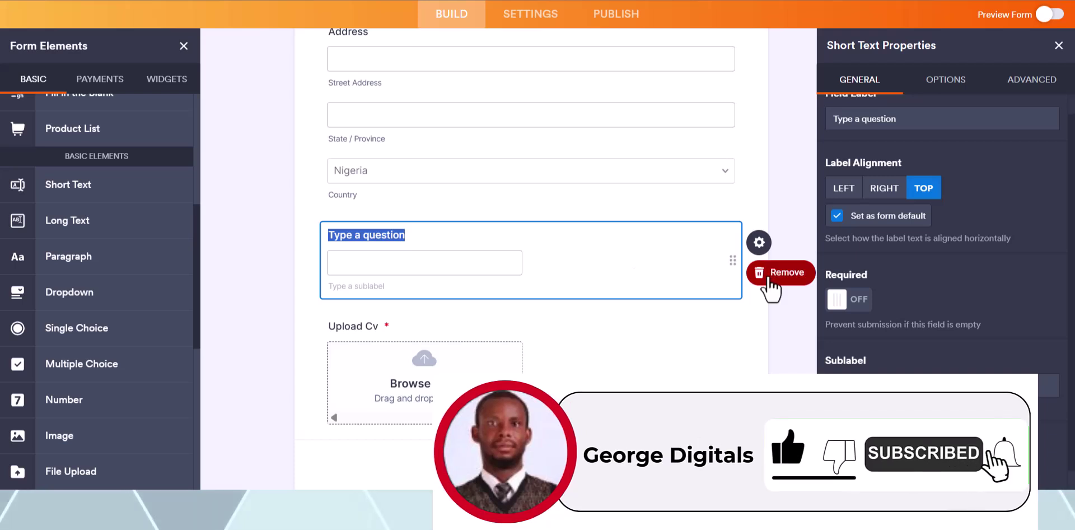
{"action": "left_click", "coordinate": [1033, 90]}
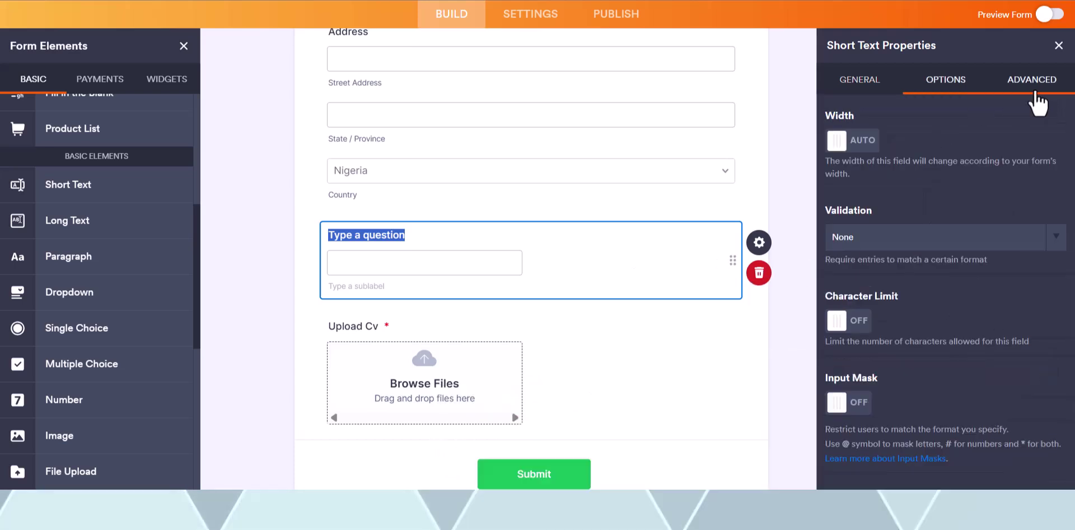
{"action": "scroll", "coordinate": [901, 280], "scroll_direction": "down", "scroll_amount": 4}
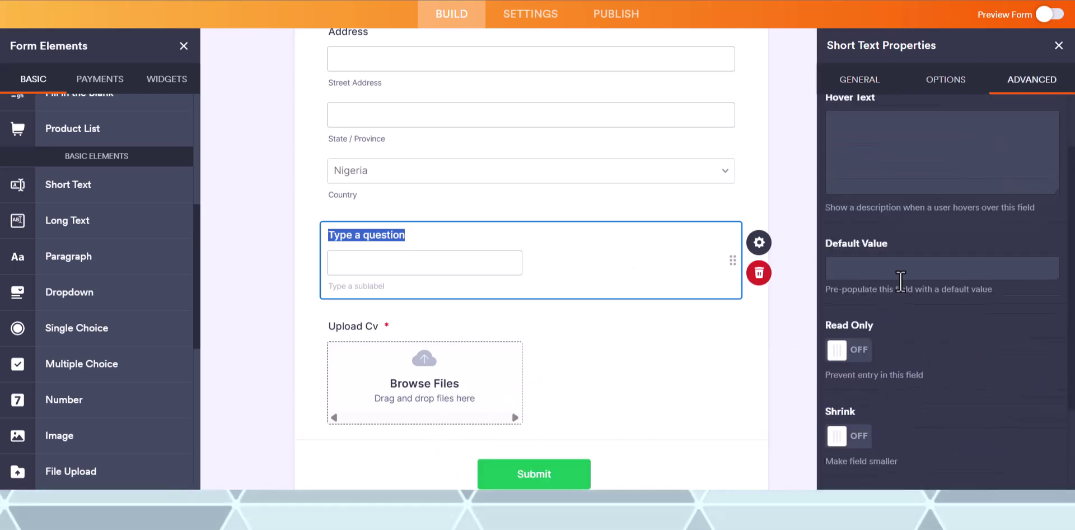
{"action": "left_click", "coordinate": [840, 345]}
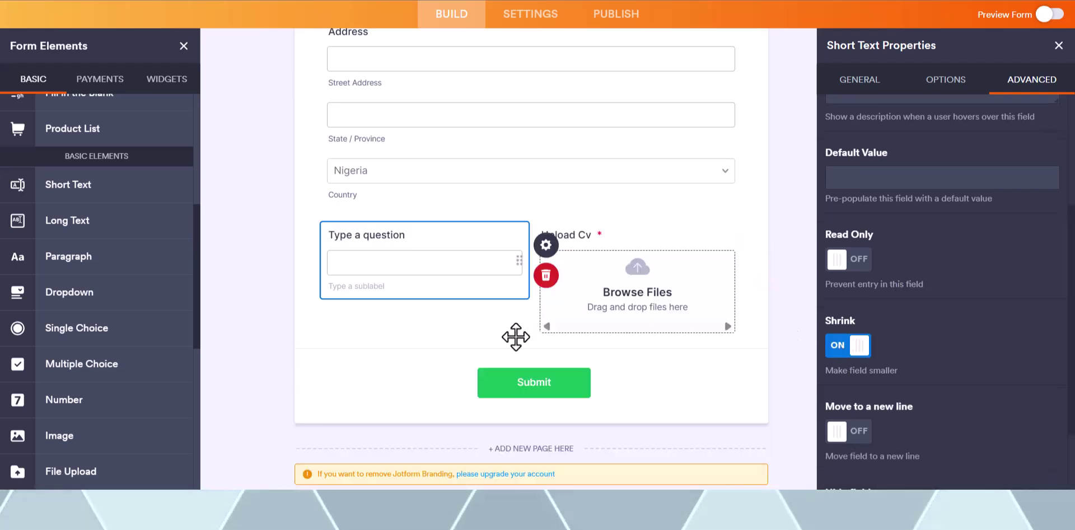
- Close the Submit button's settings and select the Type a question field
{"action": "left_click", "coordinate": [450, 358]}
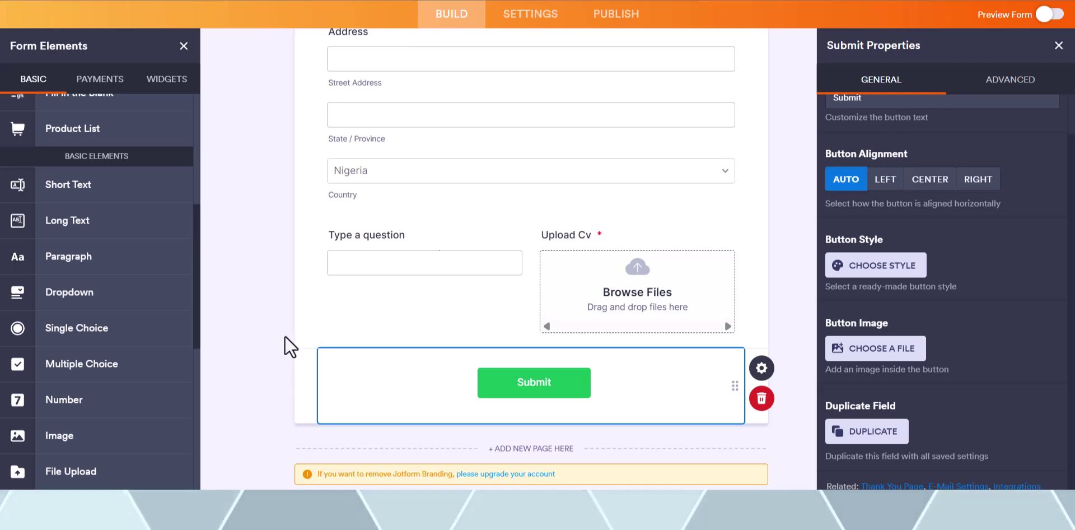
{"action": "left_click", "coordinate": [1056, 45]}
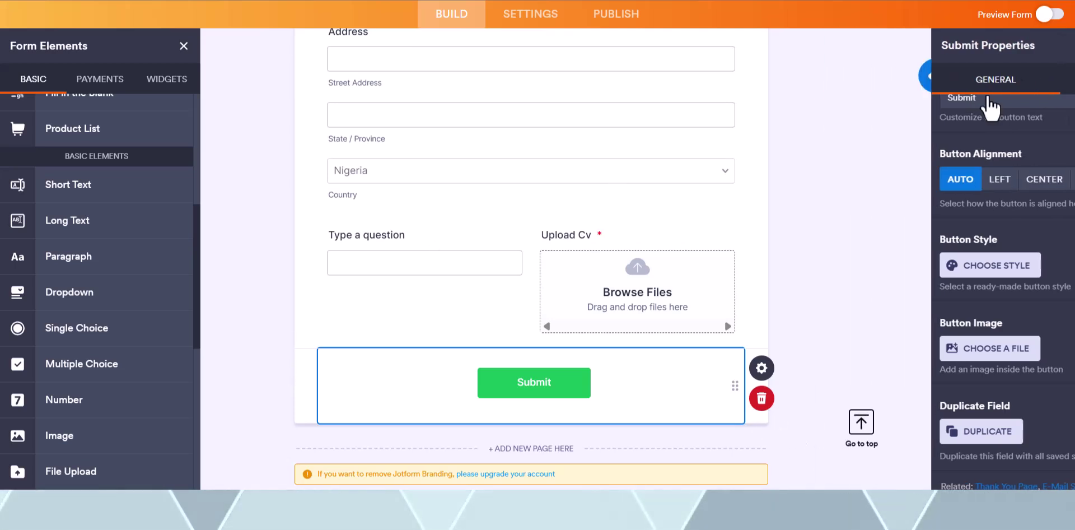
{"action": "scroll", "coordinate": [488, 336], "scroll_direction": "up", "scroll_amount": 1}
{"action": "left_click", "coordinate": [428, 333]}
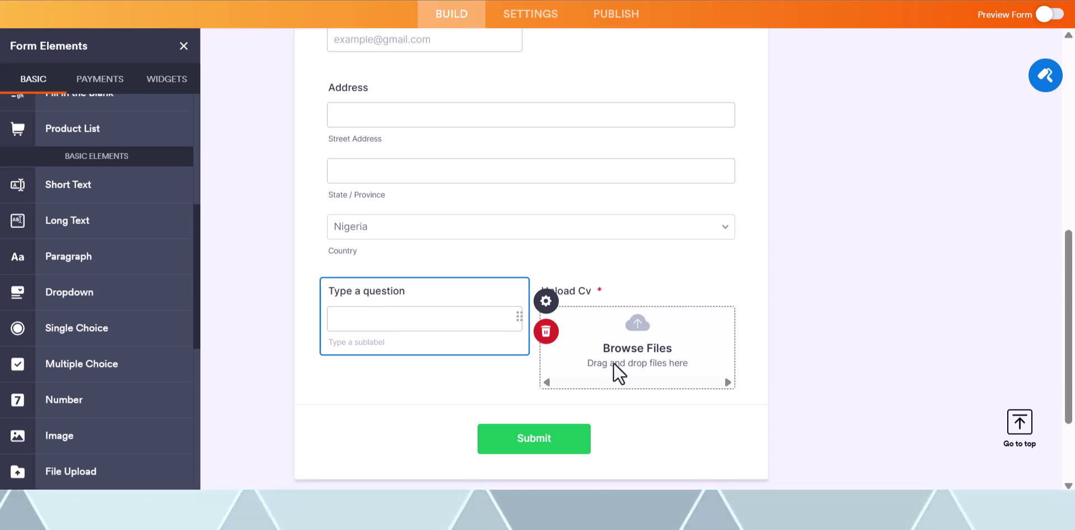
{"action": "left_click", "coordinate": [418, 295]}
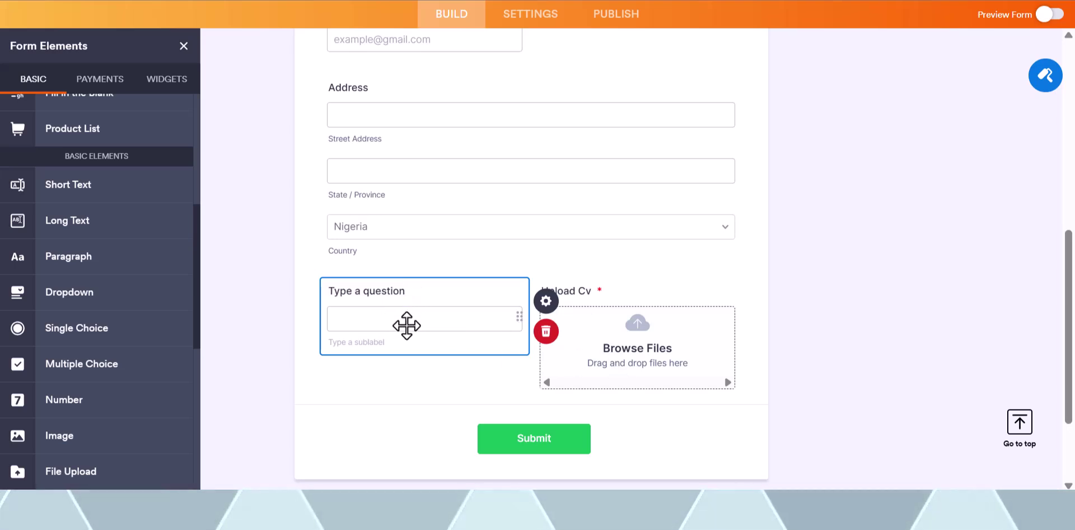
{"action": "scroll", "coordinate": [406, 324], "scroll_direction": "up", "scroll_amount": 3}
{"action": "scroll", "coordinate": [407, 324], "scroll_direction": "down", "scroll_amount": 3}
{"action": "scroll", "coordinate": [407, 324], "scroll_direction": "down", "scroll_amount": 2}
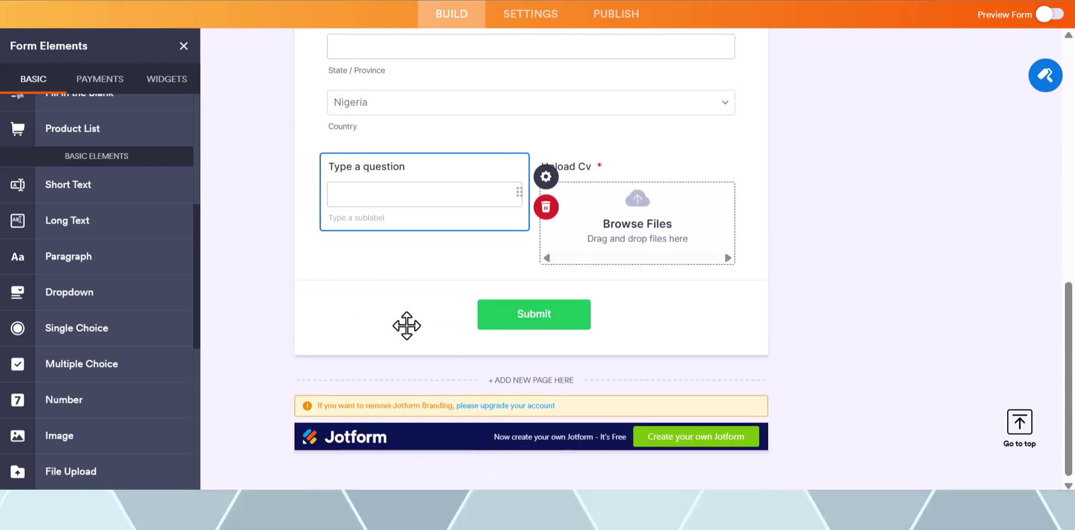
{"action": "scroll", "coordinate": [406, 325], "scroll_direction": "up", "scroll_amount": 1}
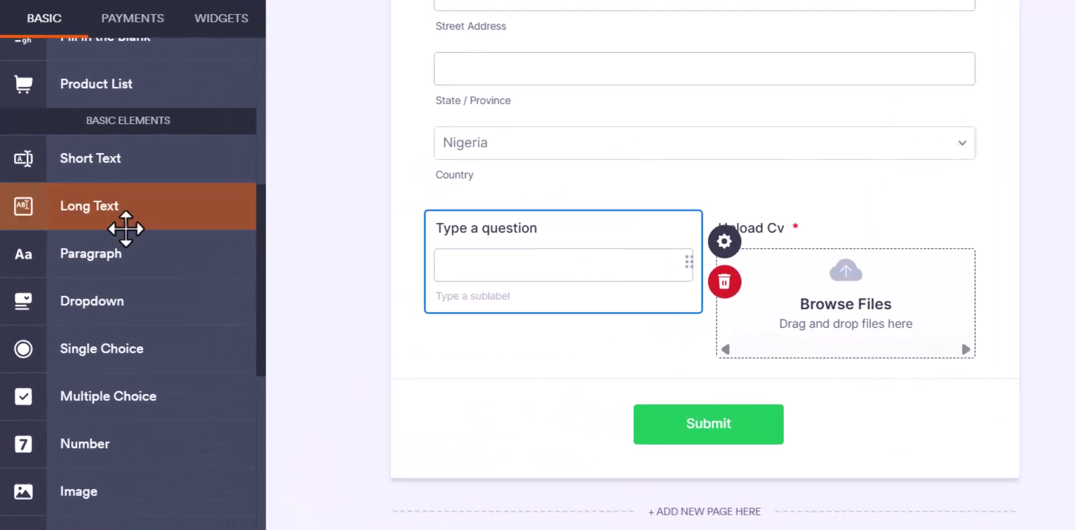
{"action": "scroll", "coordinate": [27, 241], "scroll_direction": "down", "scroll_amount": 2}
{"action": "scroll", "coordinate": [37, 236], "scroll_direction": "down", "scroll_amount": 3}
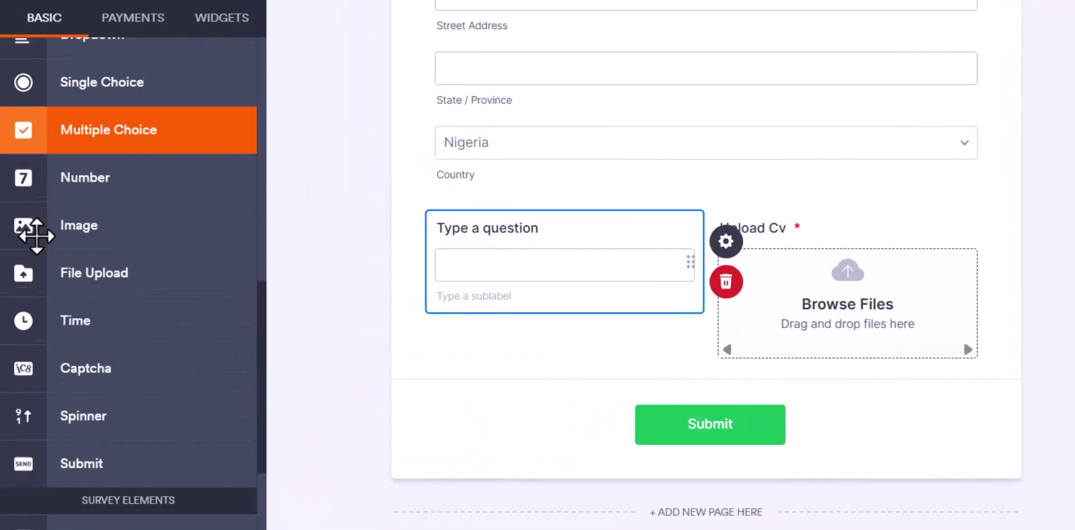
{"action": "scroll", "coordinate": [37, 236], "scroll_direction": "up", "scroll_amount": 4}
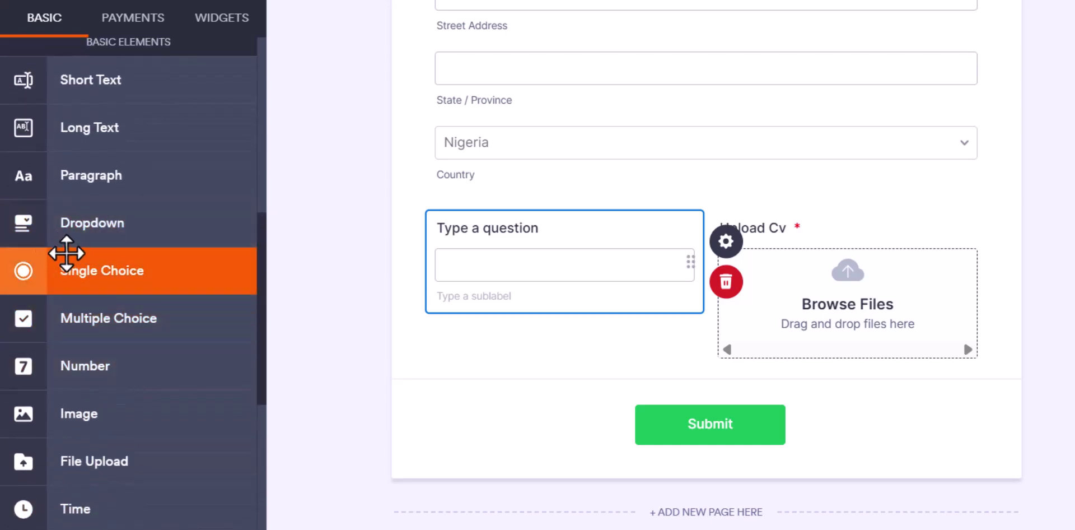
- Add a Dropdown field below the Type a question row and open its properties
{"action": "left_click_drag", "start_coordinate": [79, 223], "coordinate": [514, 156]}
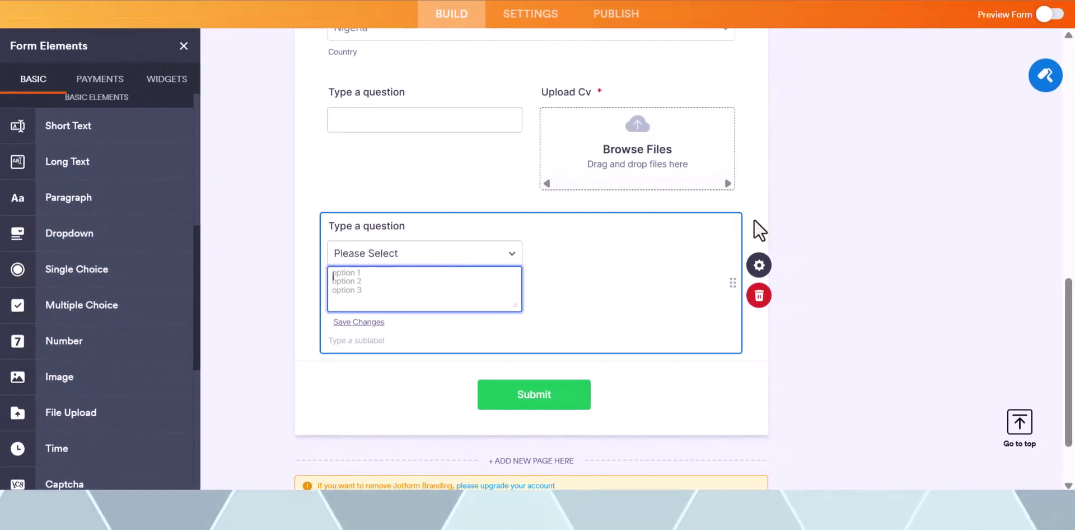
{"action": "left_click", "coordinate": [759, 265]}
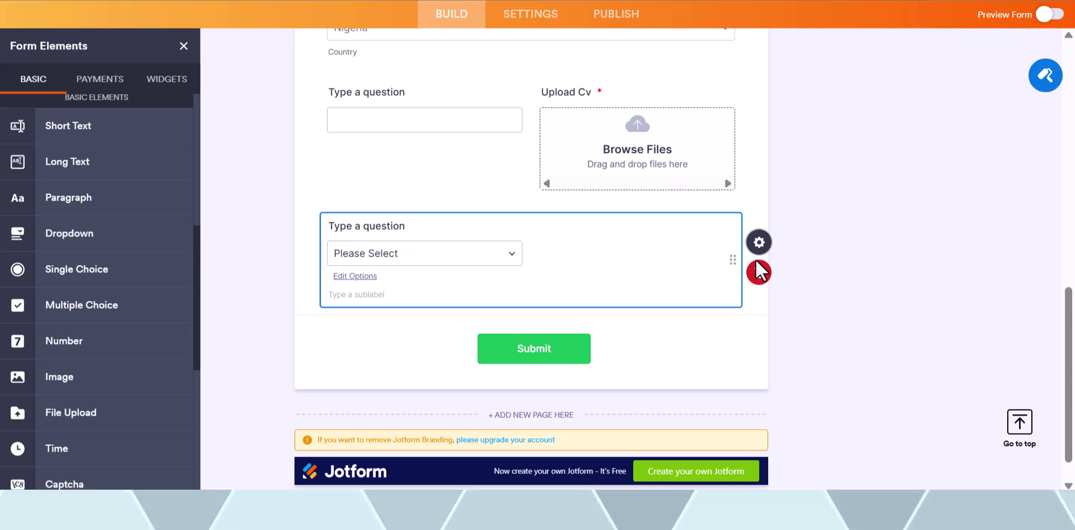
{"action": "left_click", "coordinate": [757, 246]}
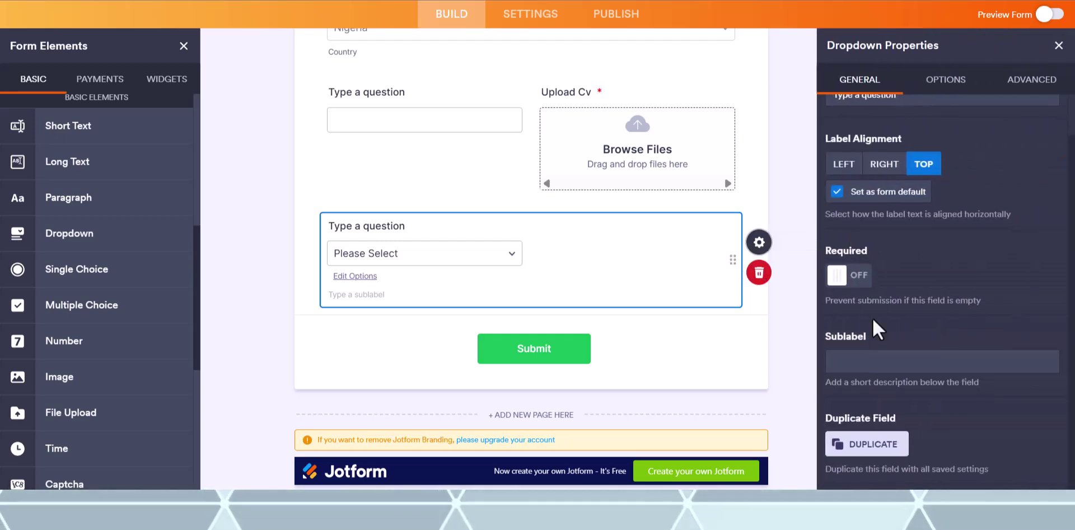
{"action": "scroll", "coordinate": [877, 333], "scroll_direction": "up", "scroll_amount": 1}
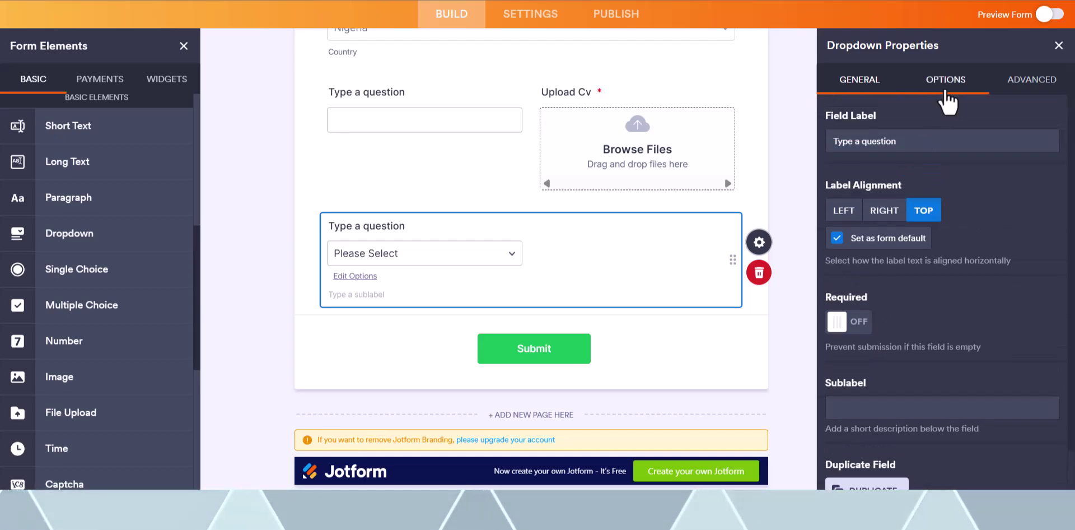
{"action": "left_click", "coordinate": [945, 93]}
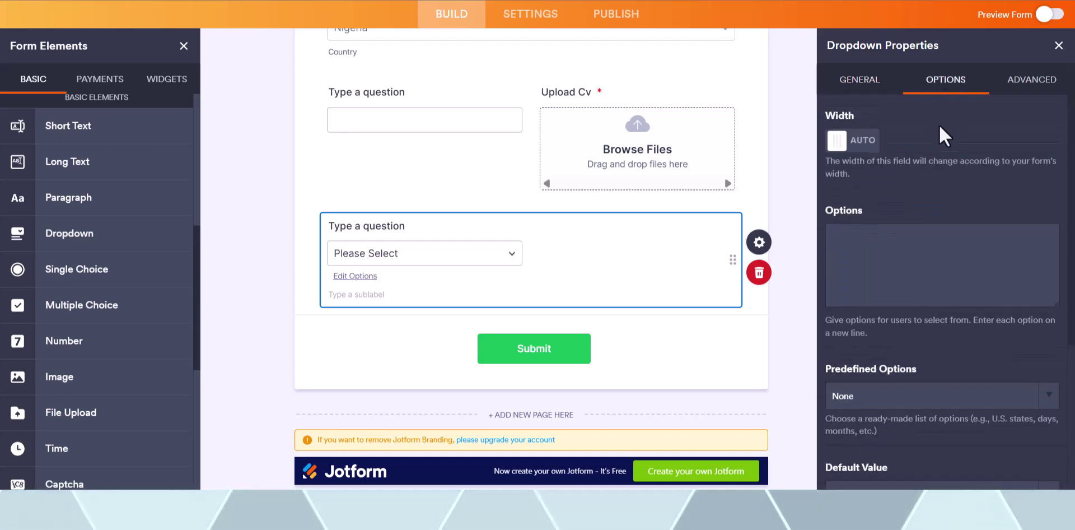
{"action": "scroll", "coordinate": [920, 221], "scroll_direction": "down", "scroll_amount": 1}
{"action": "left_click", "coordinate": [915, 211]}
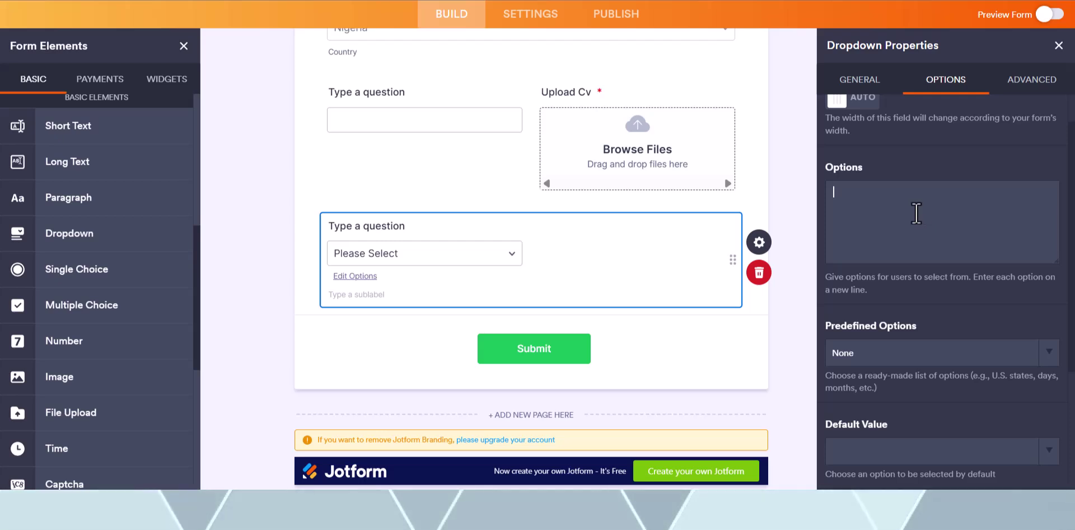
{"action": "scroll", "coordinate": [916, 212], "scroll_direction": "up", "scroll_amount": 1}
{"action": "left_click", "coordinate": [880, 90]}
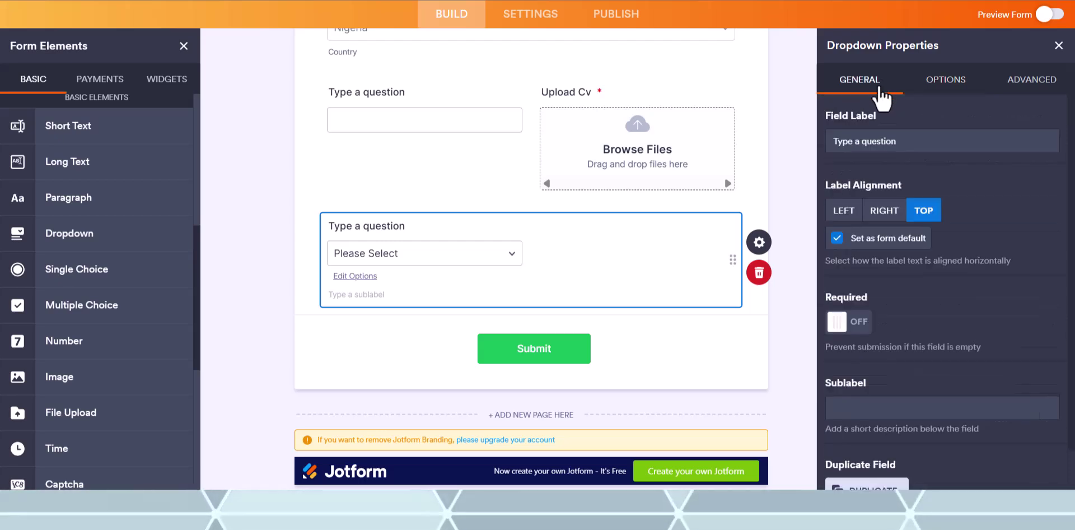
- Label the dropdown 'How did you hear about us?' with choices YouTube, Facebook, Instagram and others
{"action": "triple_click", "coordinate": [874, 135]}
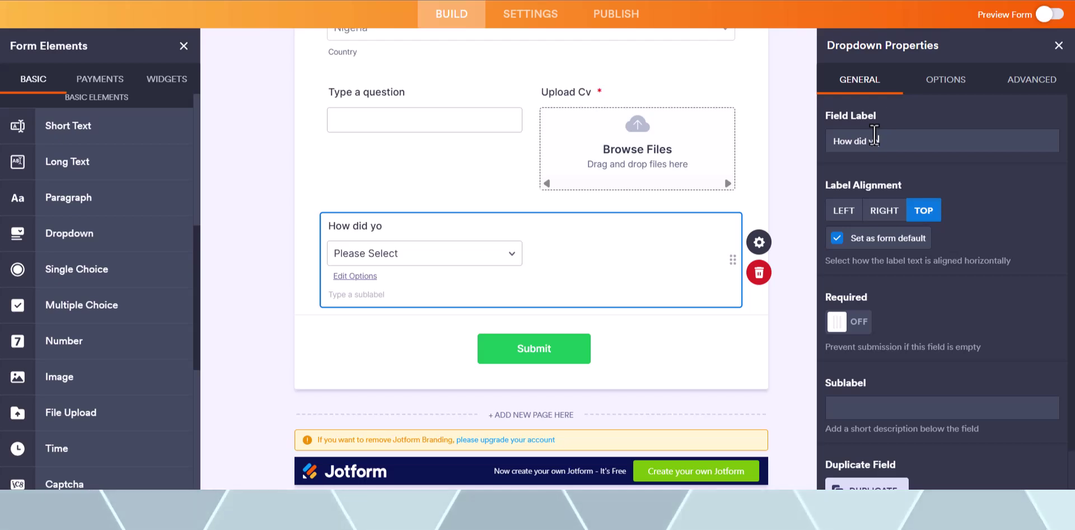
{"action": "type", "text": "How did you hear about us"}
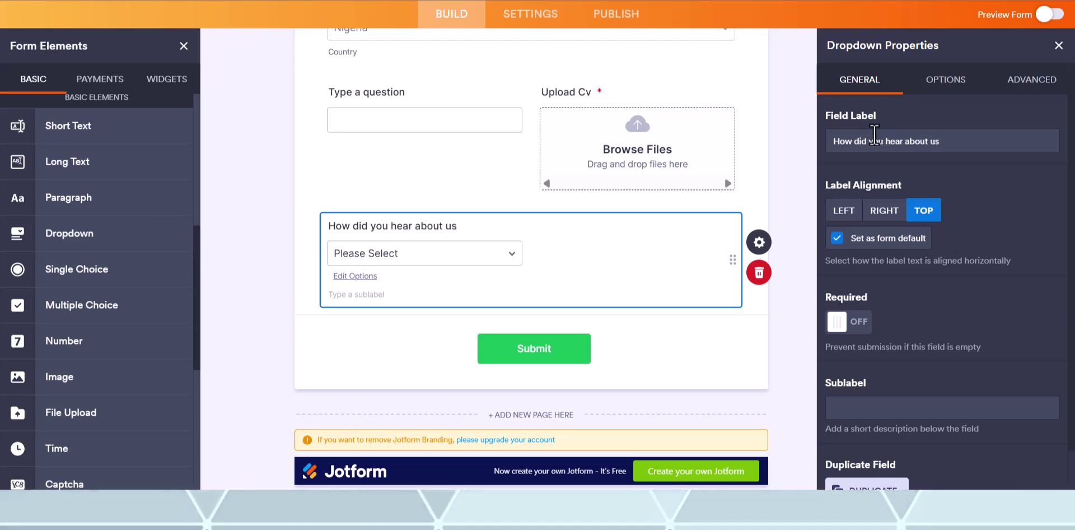
{"action": "type", "text": "?"}
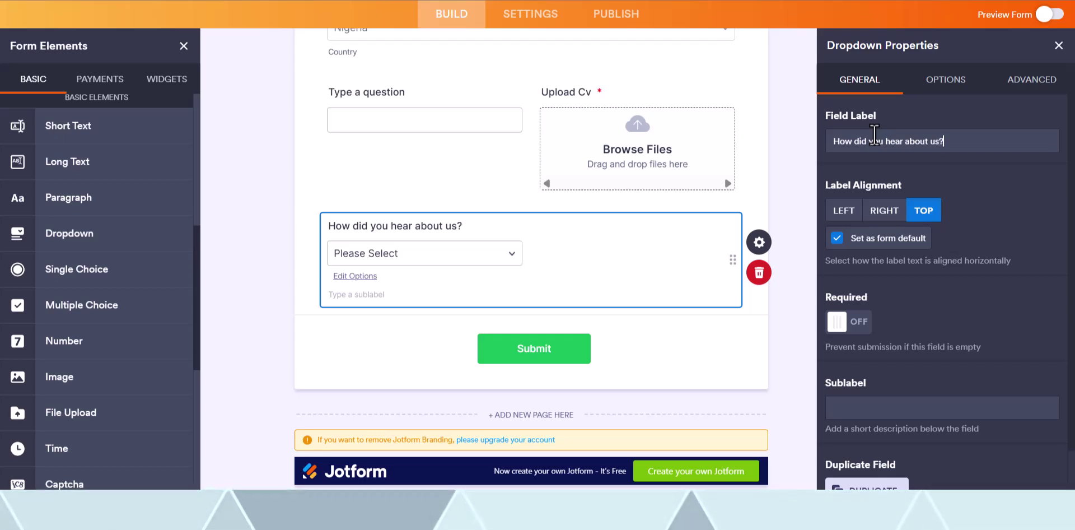
{"action": "left_click", "coordinate": [941, 99]}
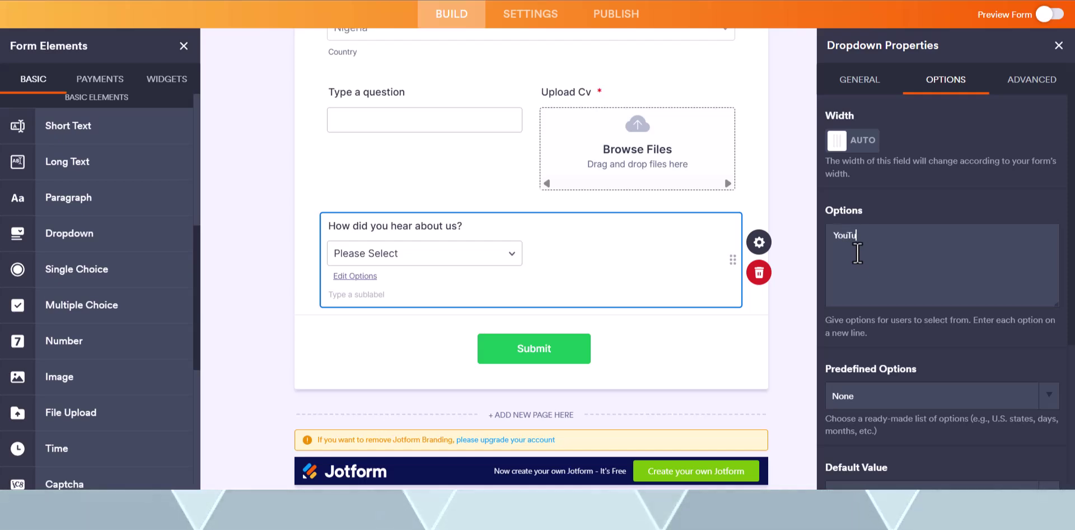
{"action": "type", "text": "be"}
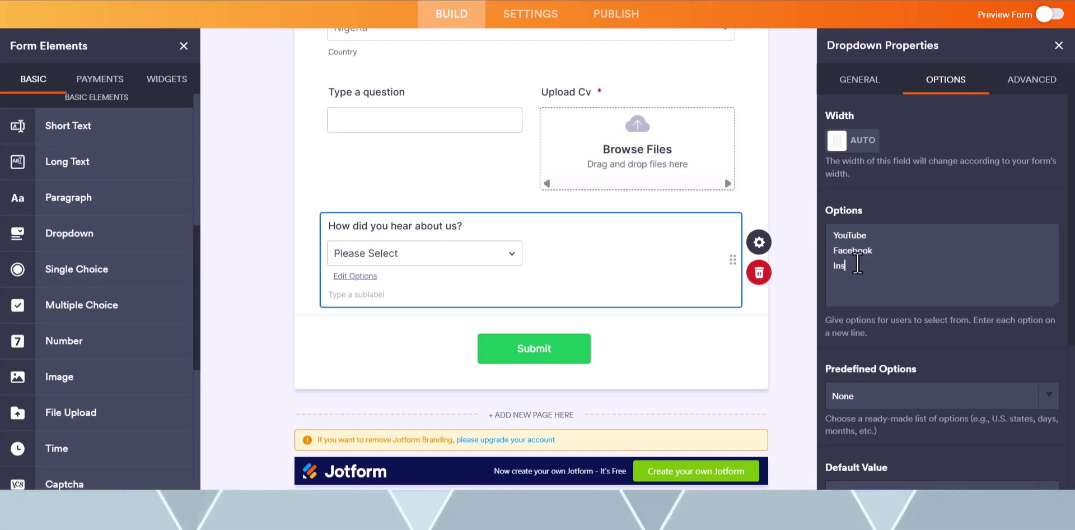
{"action": "type", "text": "agram"}
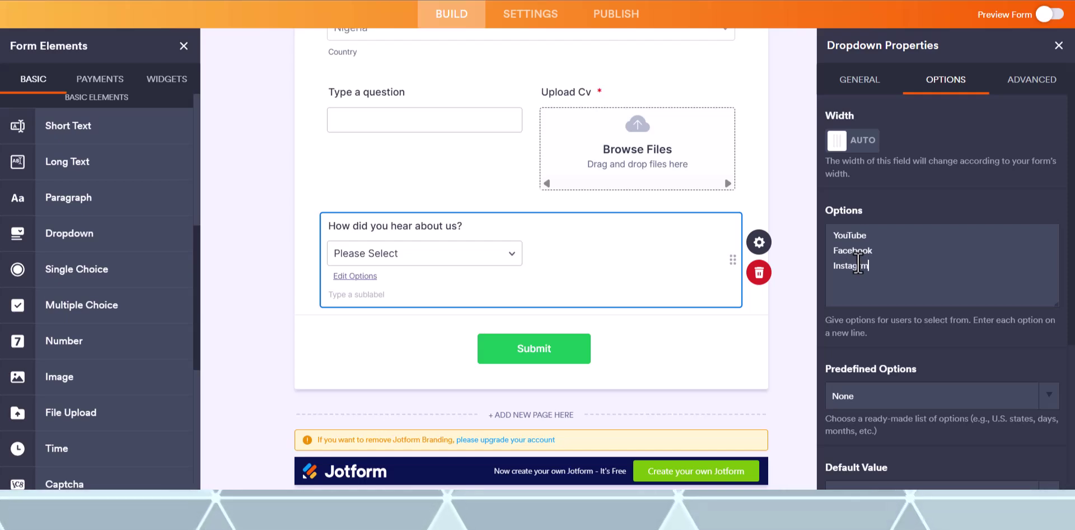
{"action": "key", "text": "BackSpace"}
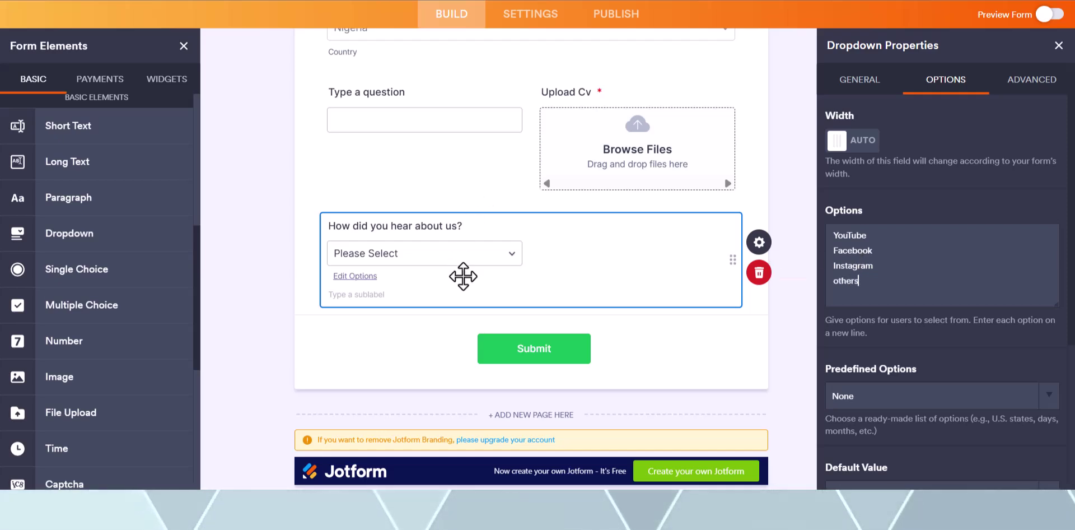
{"action": "left_click", "coordinate": [456, 252]}
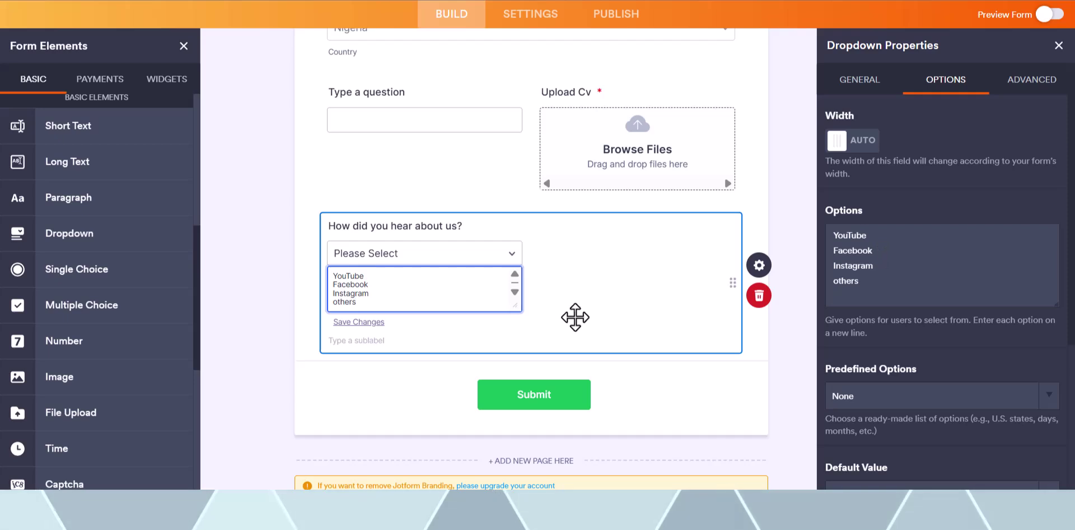
{"action": "left_click", "coordinate": [386, 319]}
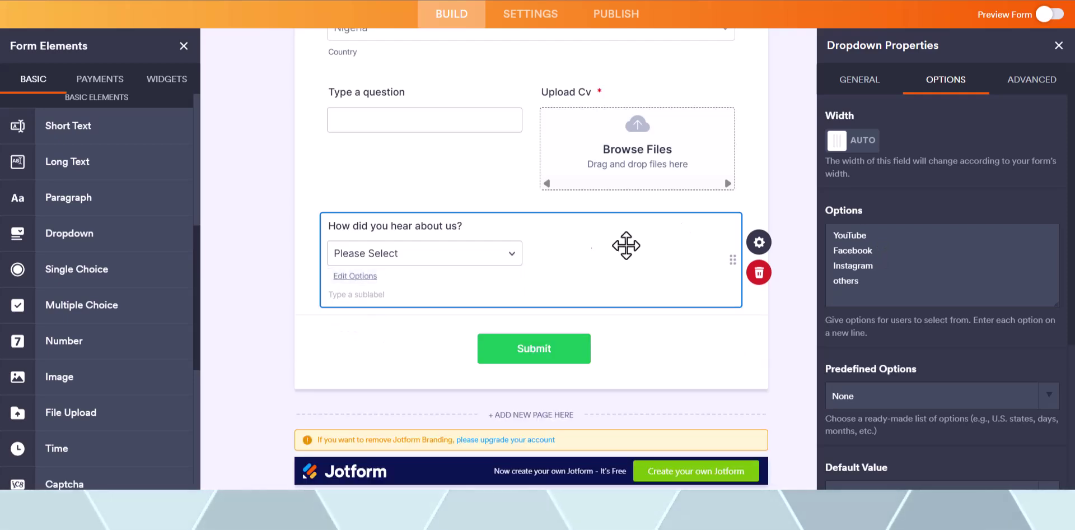
{"action": "scroll", "coordinate": [929, 305], "scroll_direction": "down", "scroll_amount": 4}
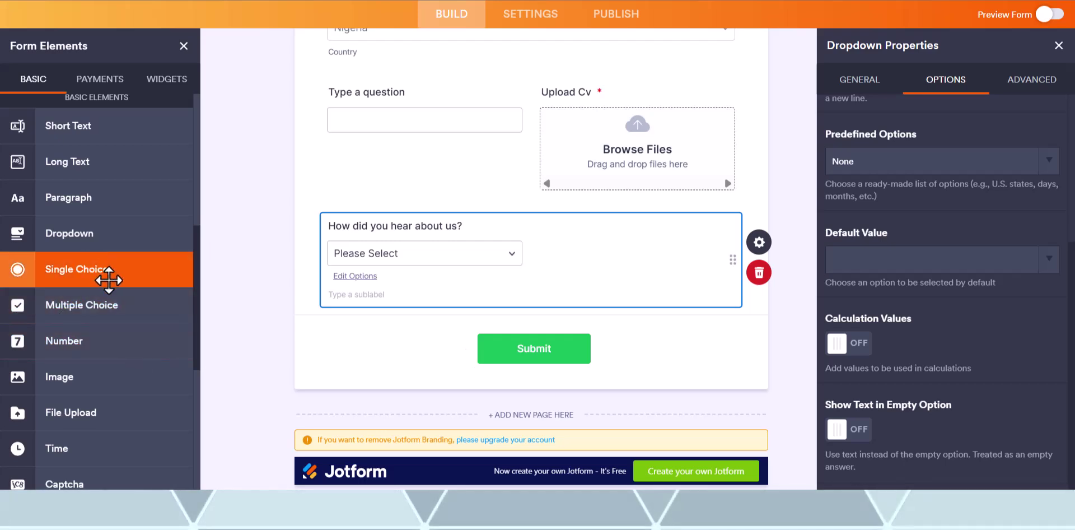
- Add a Multiple Choice field below the dropdown and label it 'How did you hear about us?'
{"action": "left_click_drag", "start_coordinate": [58, 308], "coordinate": [376, 328]}
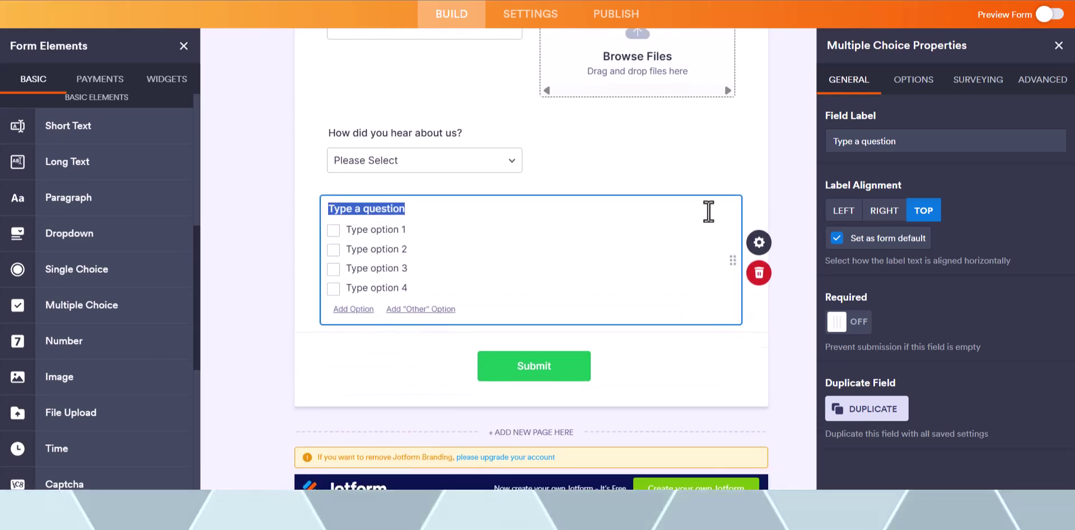
{"action": "triple_click", "coordinate": [874, 147]}
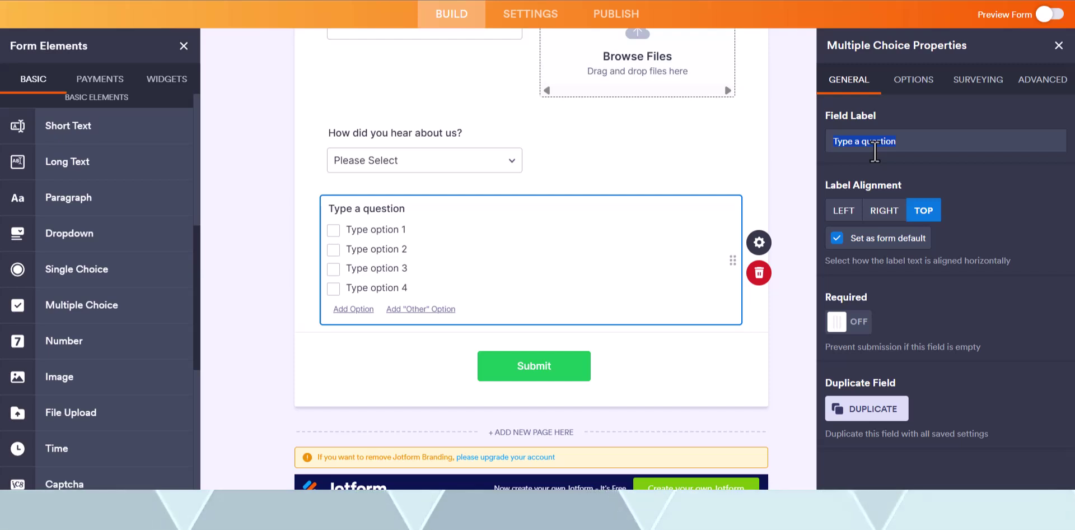
{"action": "type", "text": "How did"}
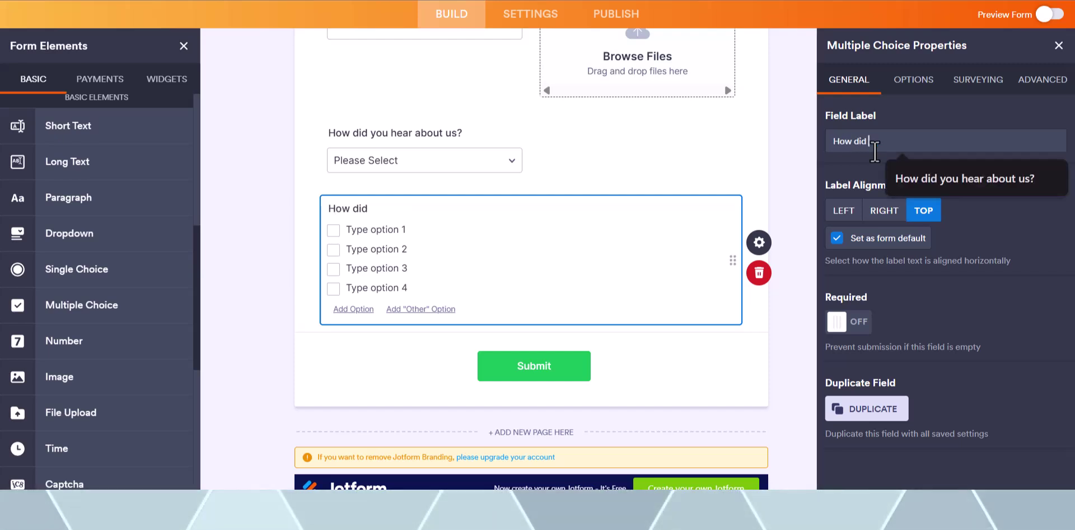
{"action": "type", "text": " you"}
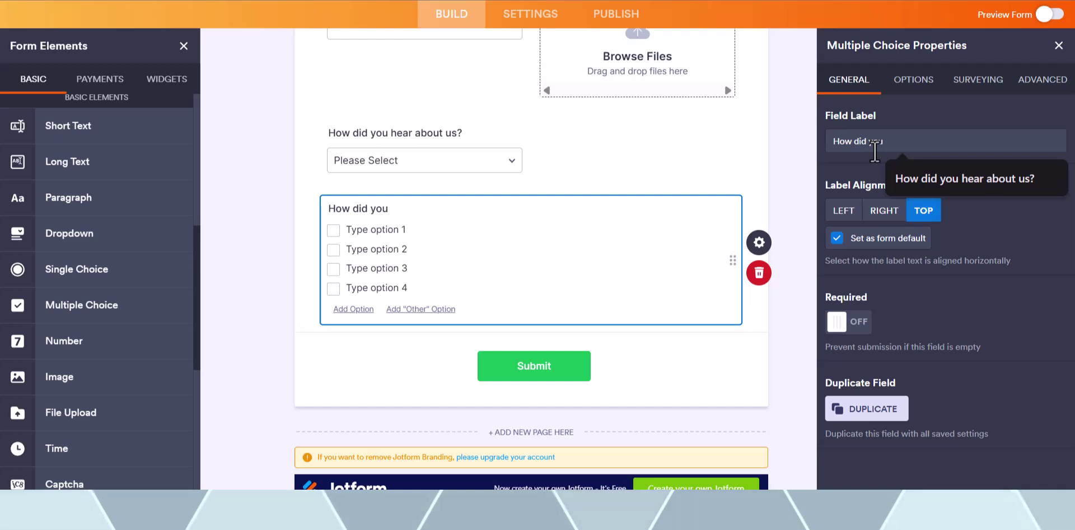
{"action": "type", "text": " hear about"}
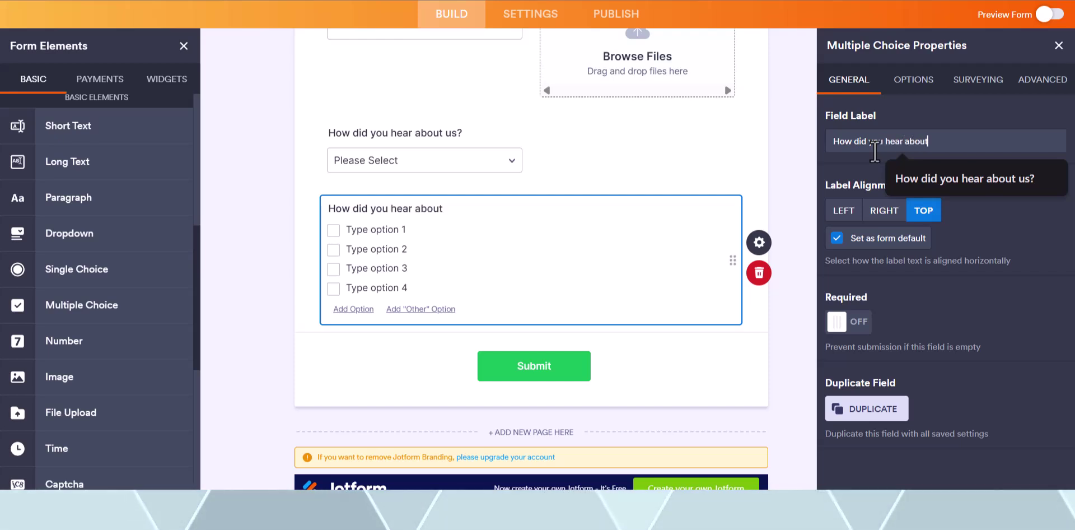
{"action": "type", "text": " us"}
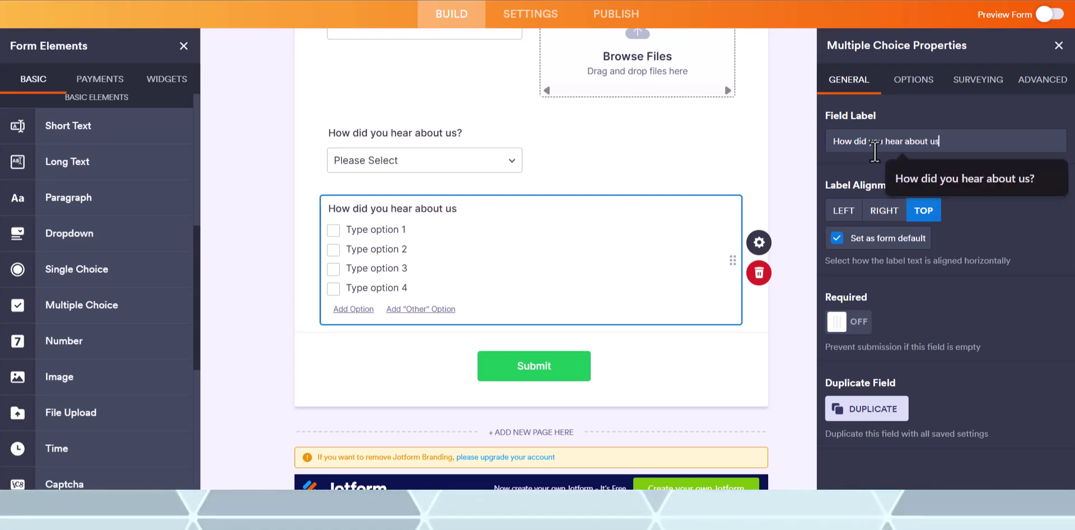
{"action": "type", "text": "?"}
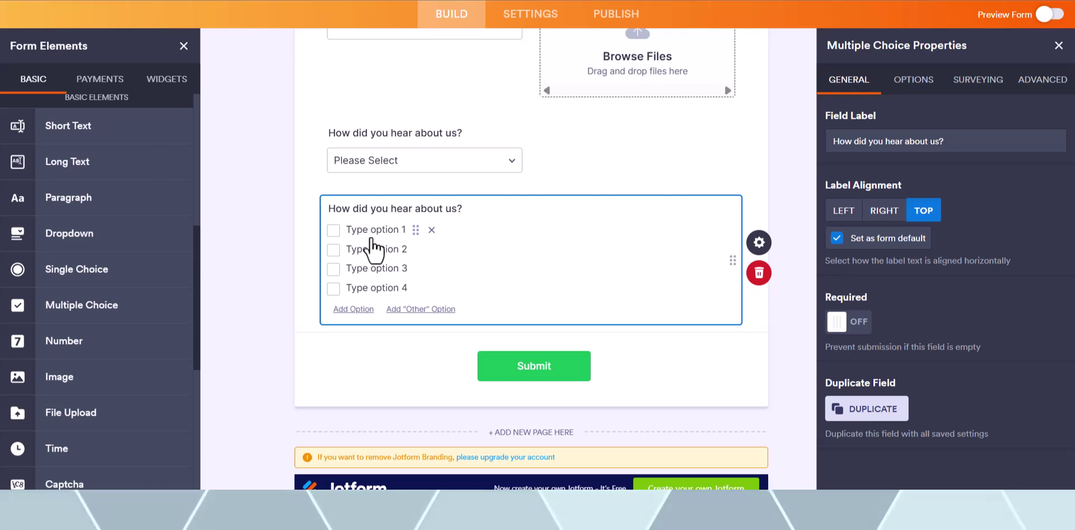
- Add an 'Other' answer to the multiple-choice question's options
{"action": "left_click", "coordinate": [915, 82]}
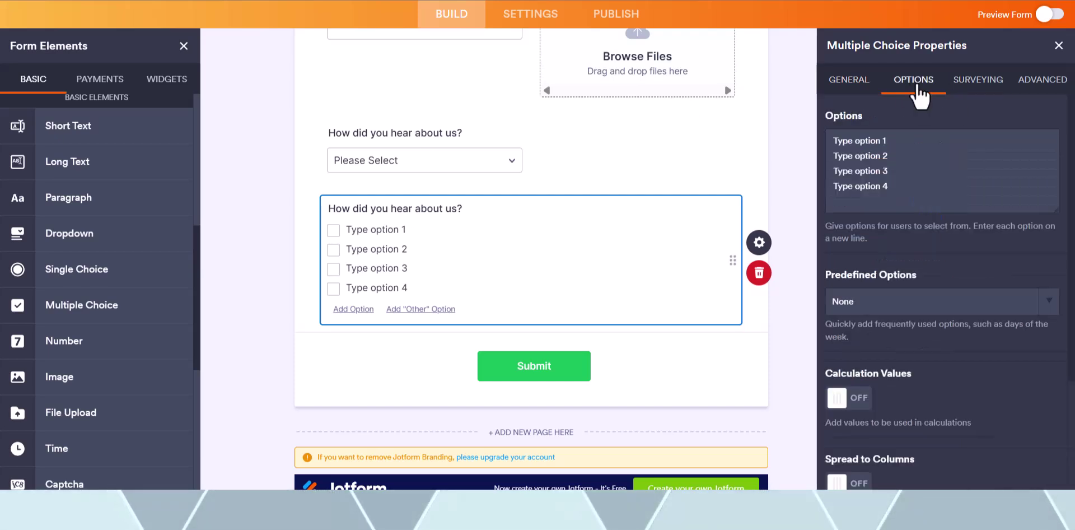
{"action": "left_click_drag", "start_coordinate": [833, 140], "coordinate": [896, 191]}
{"action": "left_click", "coordinate": [906, 199]}
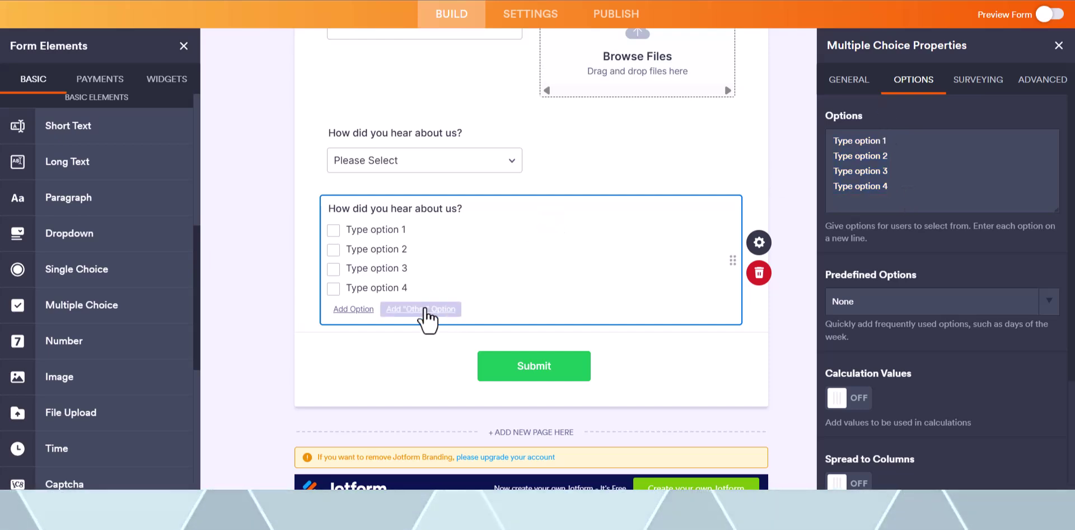
{"action": "left_click", "coordinate": [445, 309]}
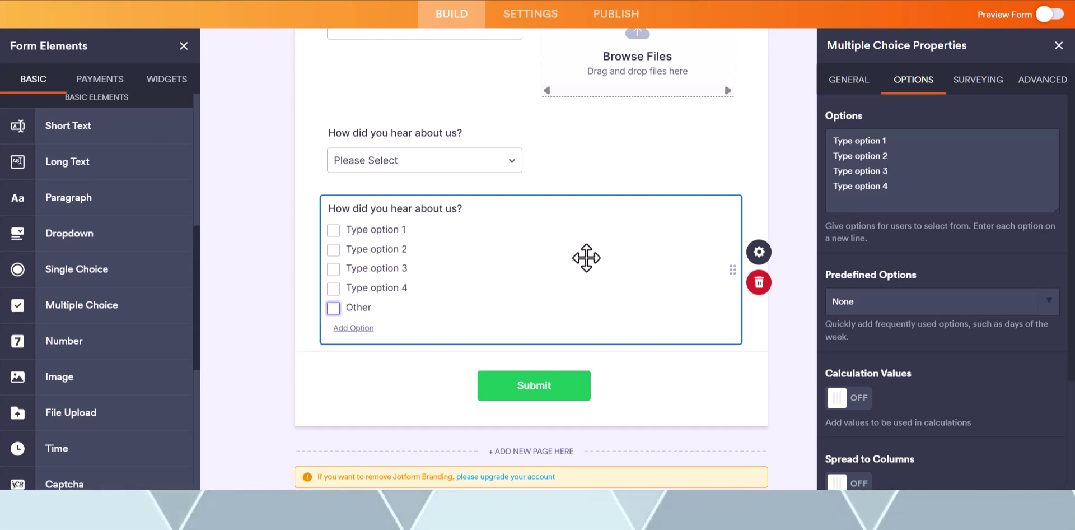
- Review the Surveying and Advanced settings and choose Other under Selected by Default
{"action": "left_click", "coordinate": [977, 81]}
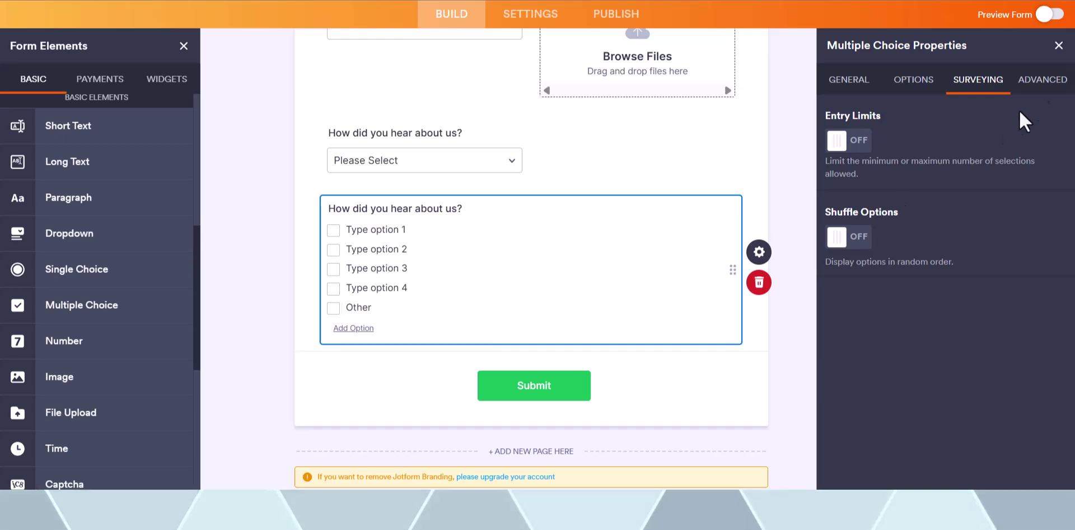
{"action": "left_click", "coordinate": [1044, 80]}
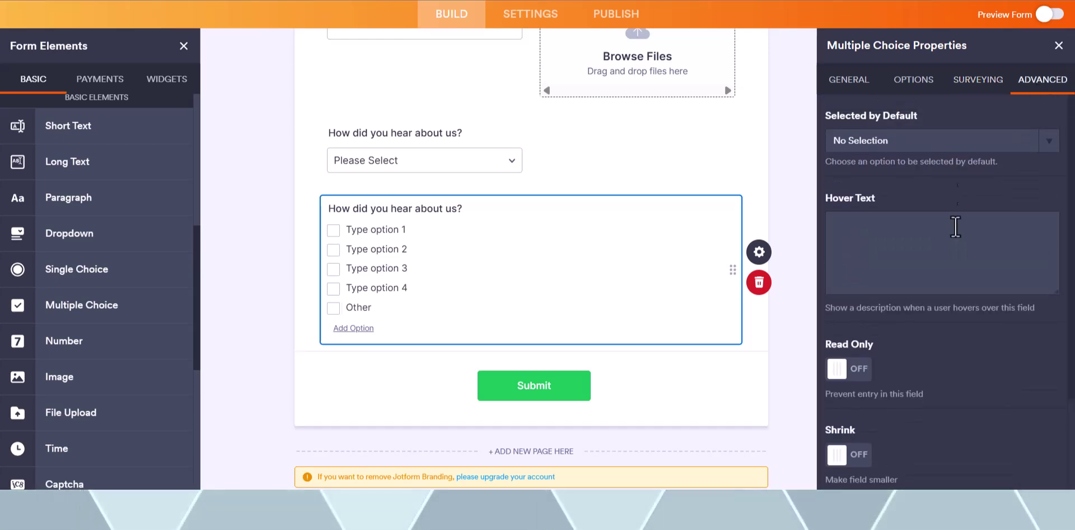
{"action": "left_click", "coordinate": [893, 143]}
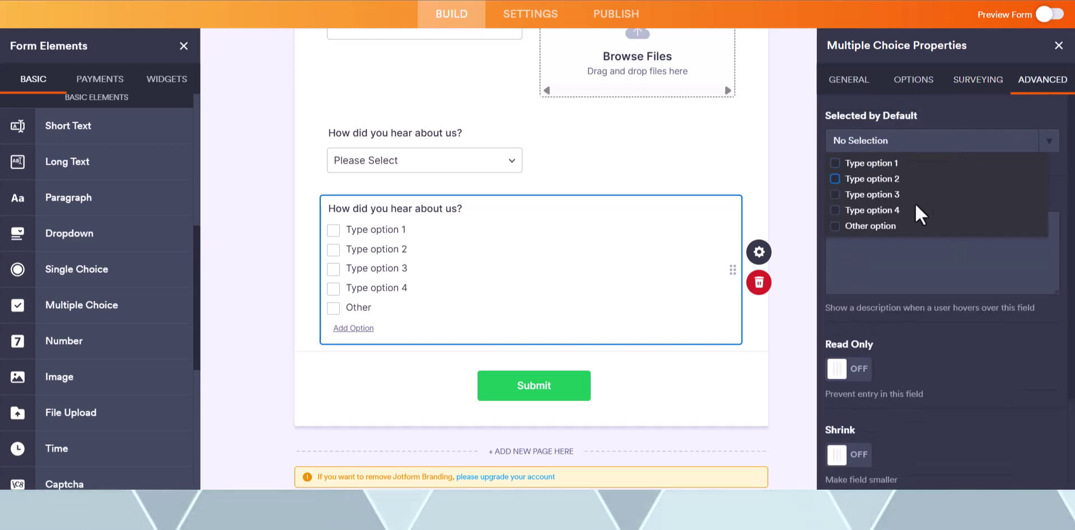
{"action": "left_click", "coordinate": [889, 228]}
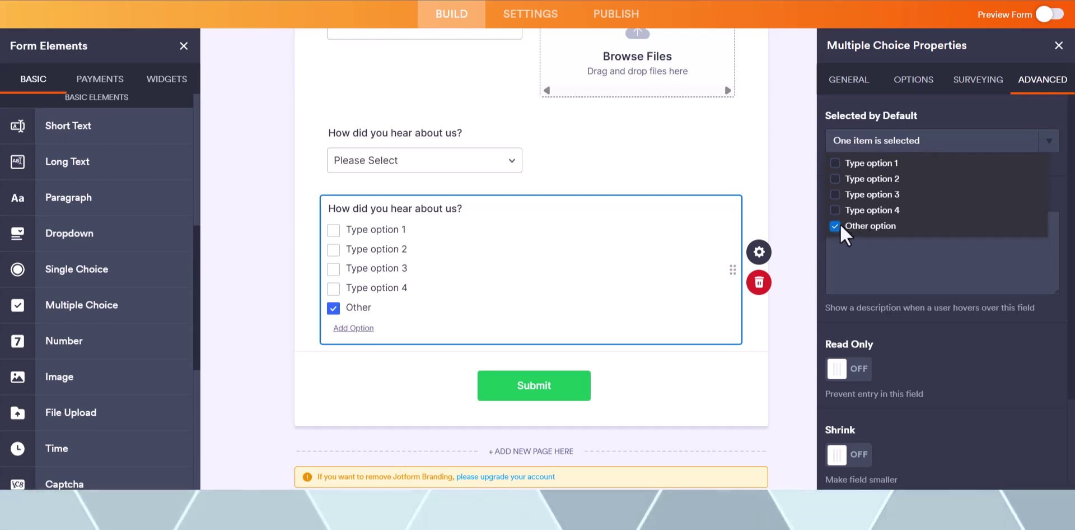
{"action": "scroll", "coordinate": [866, 264], "scroll_direction": "down", "scroll_amount": 2}
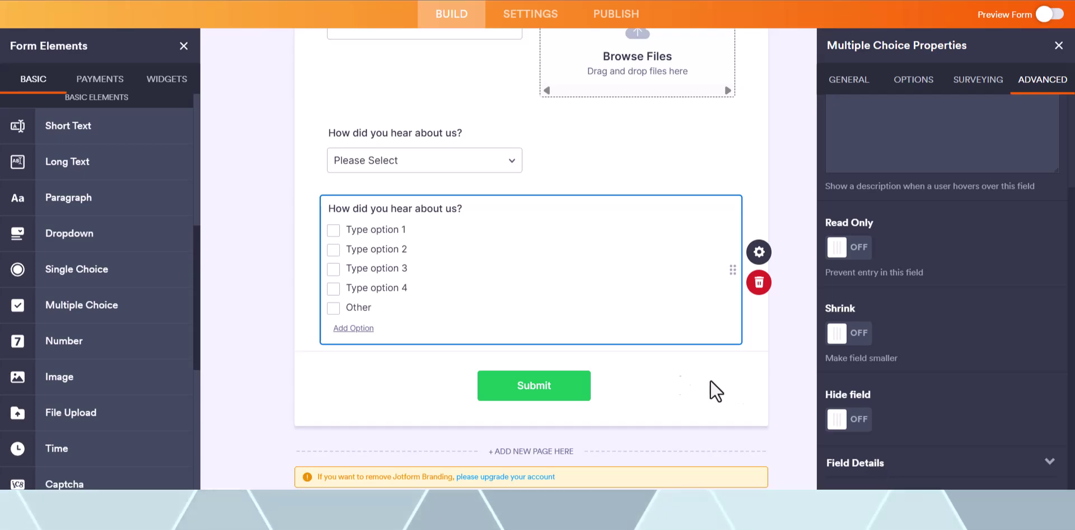
- Select the Multiple Choice question and trash it, leaving the dropdown directly above Submit
{"action": "left_click", "coordinate": [664, 375]}
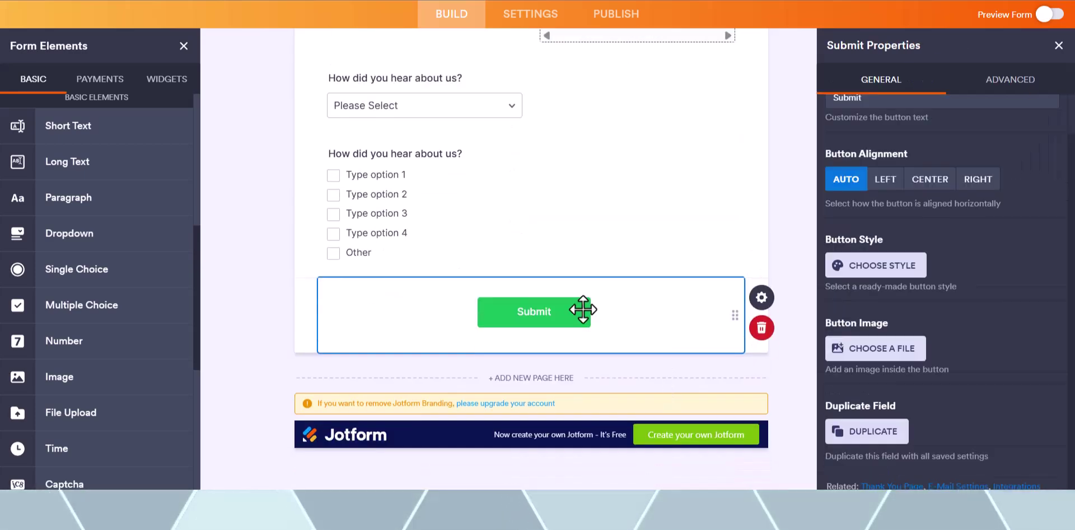
{"action": "scroll", "coordinate": [496, 230], "scroll_direction": "up", "scroll_amount": 3}
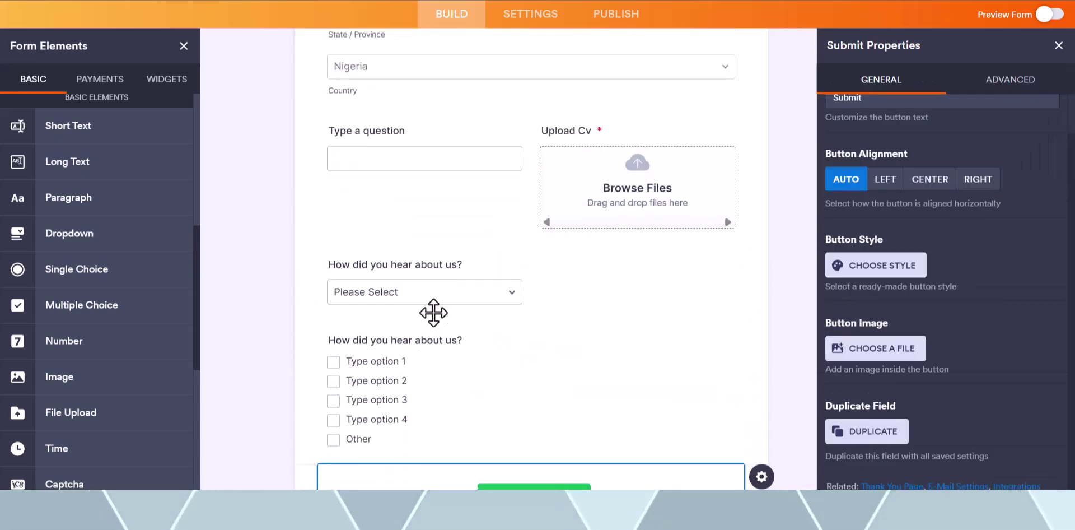
{"action": "left_click", "coordinate": [411, 392]}
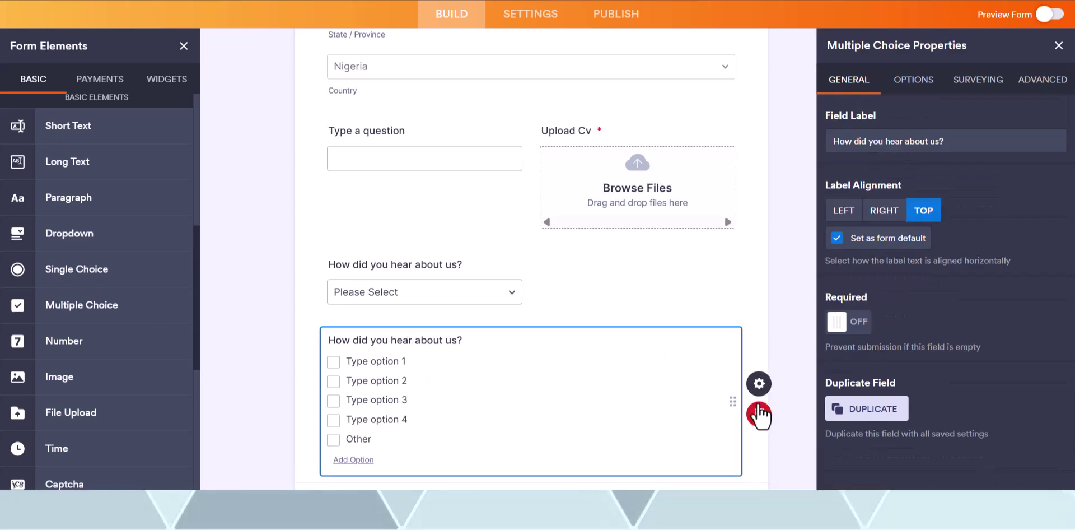
{"action": "left_click", "coordinate": [759, 415]}
{"action": "scroll", "coordinate": [426, 309], "scroll_direction": "up", "scroll_amount": 1}
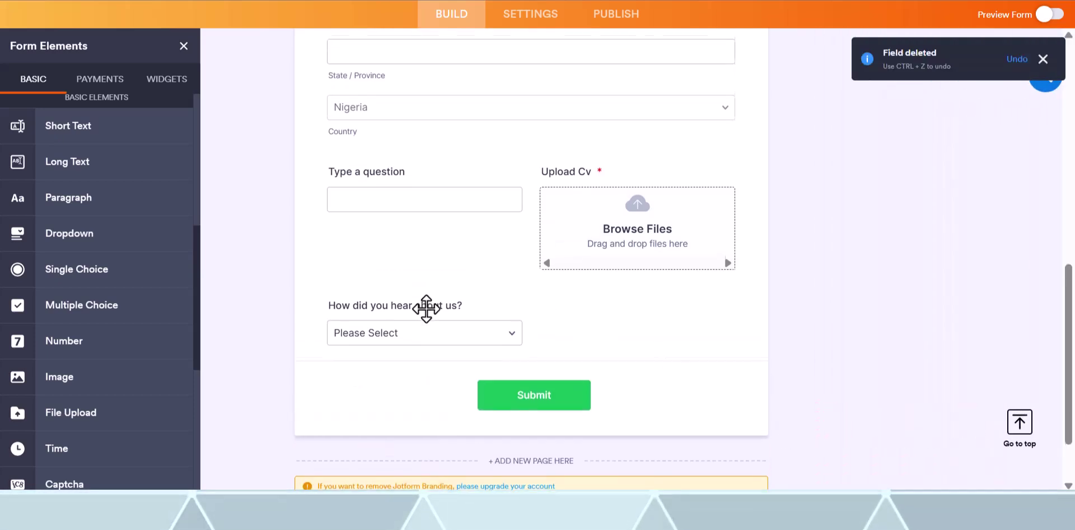
{"action": "scroll", "coordinate": [96, 183], "scroll_direction": "down", "scroll_amount": 6}
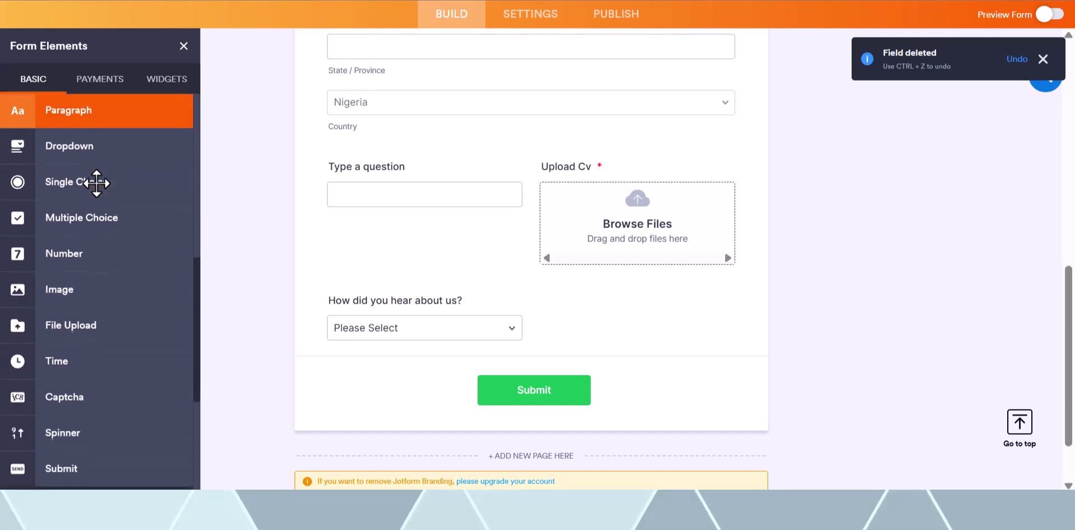
{"action": "scroll", "coordinate": [96, 183], "scroll_direction": "up", "scroll_amount": 1}
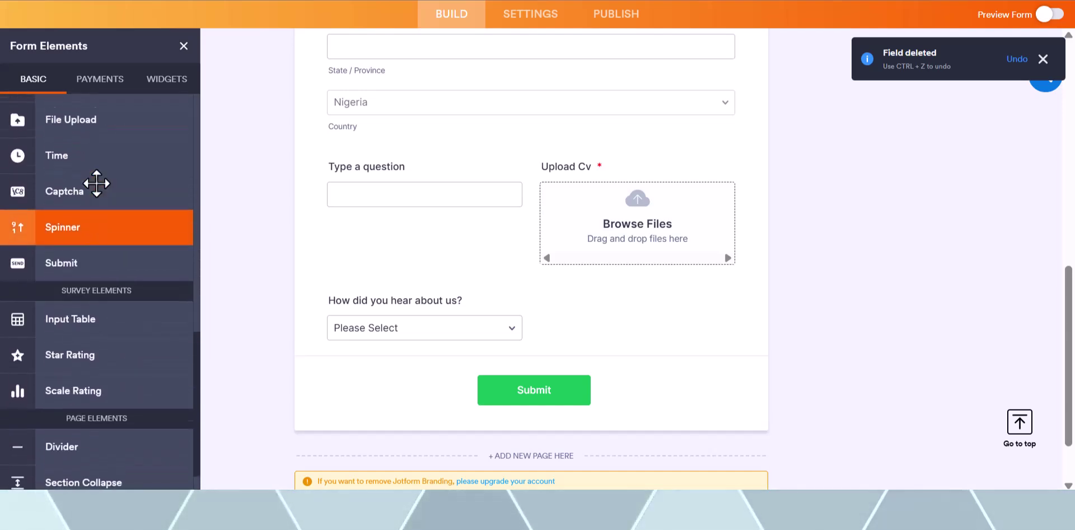
{"action": "scroll", "coordinate": [95, 179], "scroll_direction": "down", "scroll_amount": 1}
{"action": "scroll", "coordinate": [79, 211], "scroll_direction": "up", "scroll_amount": 4}
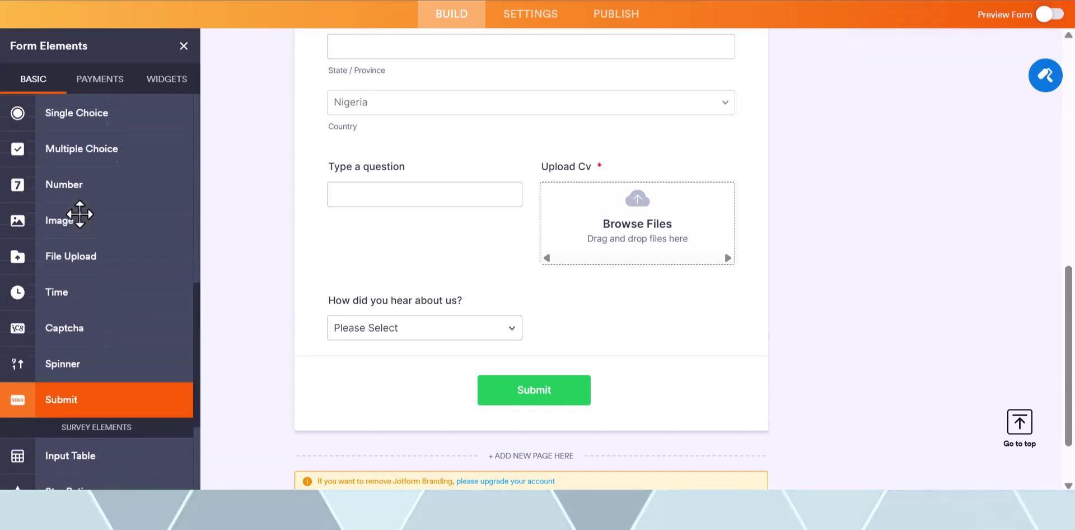
- Browse the payment gateway elements under the Payments tab of Form Elements
{"action": "left_click", "coordinate": [97, 78]}
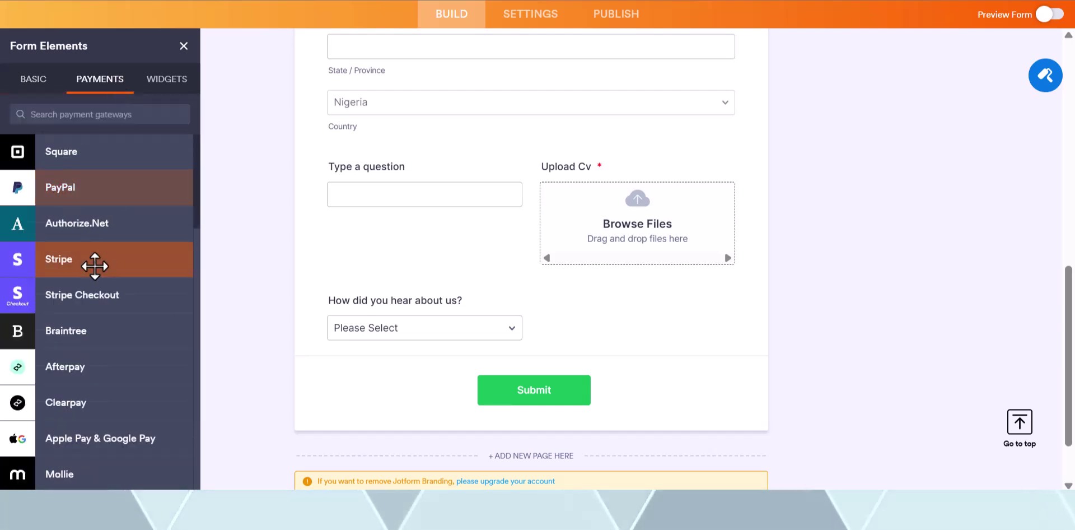
{"action": "scroll", "coordinate": [93, 265], "scroll_direction": "down", "scroll_amount": 4}
{"action": "scroll", "coordinate": [95, 267], "scroll_direction": "down", "scroll_amount": 9}
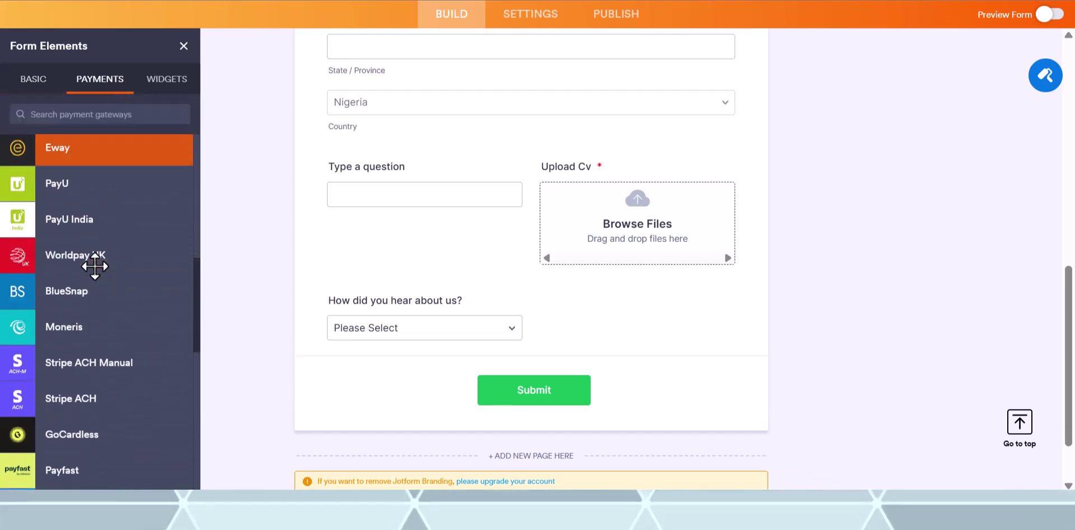
{"action": "scroll", "coordinate": [95, 266], "scroll_direction": "down", "scroll_amount": 5}
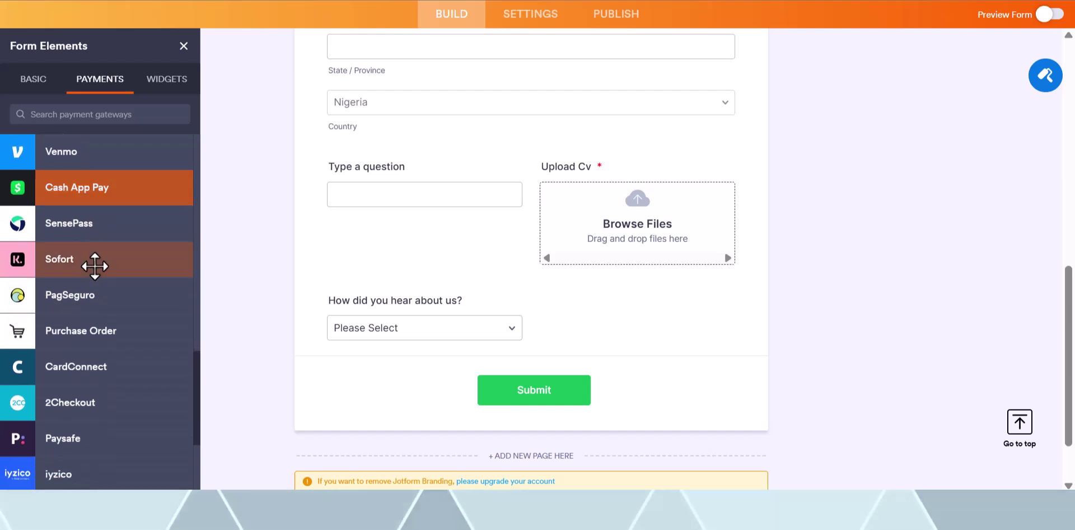
{"action": "scroll", "coordinate": [70, 403], "scroll_direction": "up", "scroll_amount": 1}
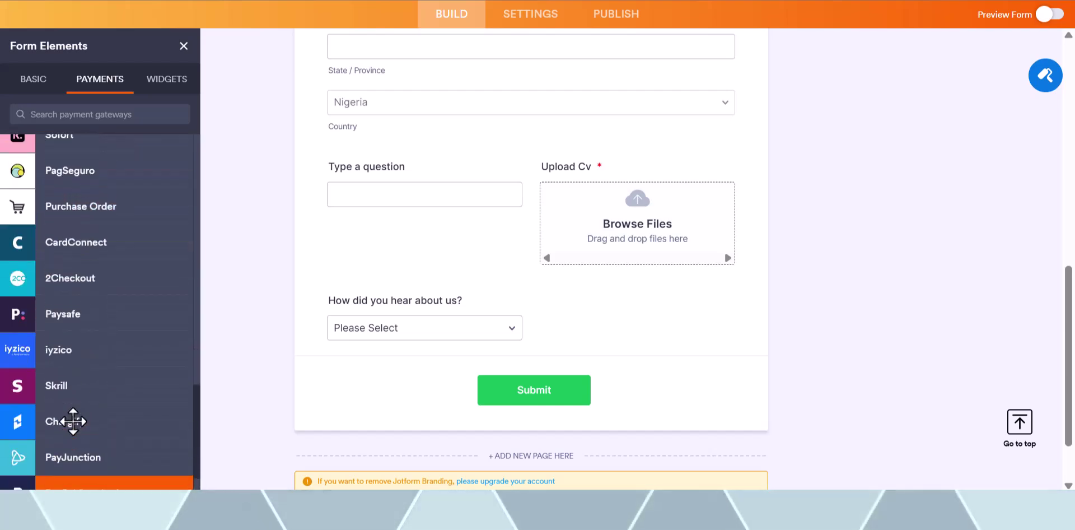
{"action": "scroll", "coordinate": [67, 426], "scroll_direction": "down", "scroll_amount": 1}
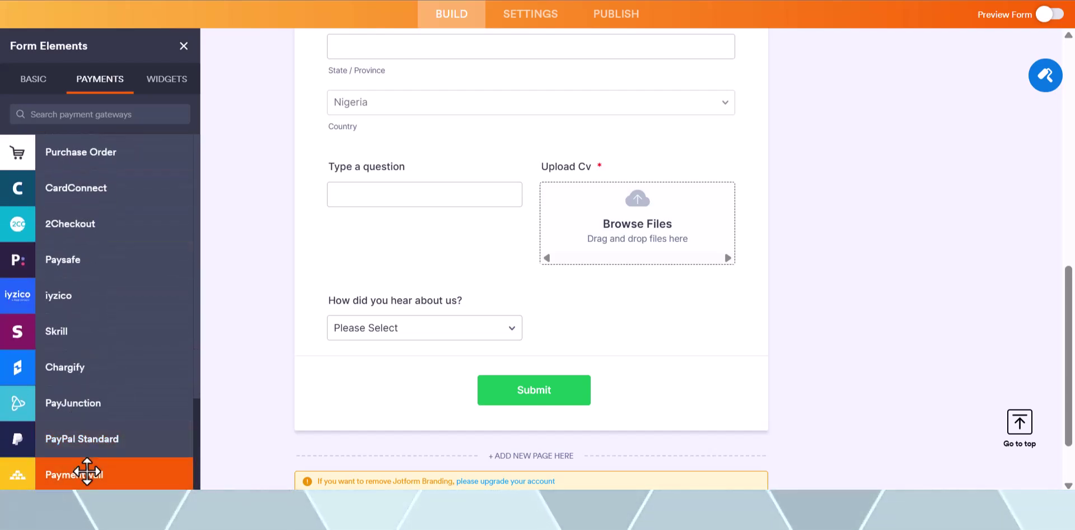
{"action": "scroll", "coordinate": [108, 336], "scroll_direction": "up", "scroll_amount": 9}
{"action": "scroll", "coordinate": [109, 337], "scroll_direction": "up", "scroll_amount": 5}
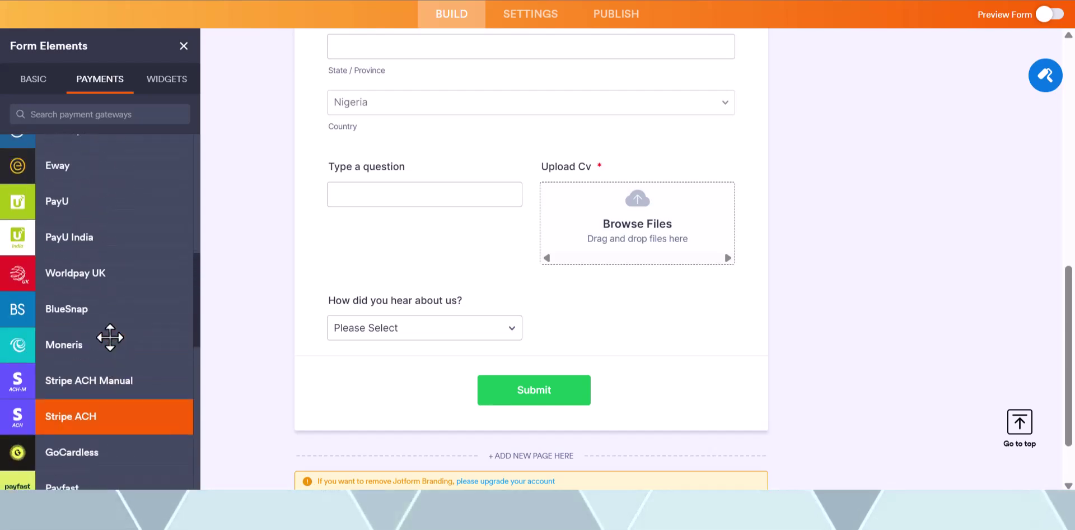
{"action": "scroll", "coordinate": [110, 337], "scroll_direction": "up", "scroll_amount": 2}
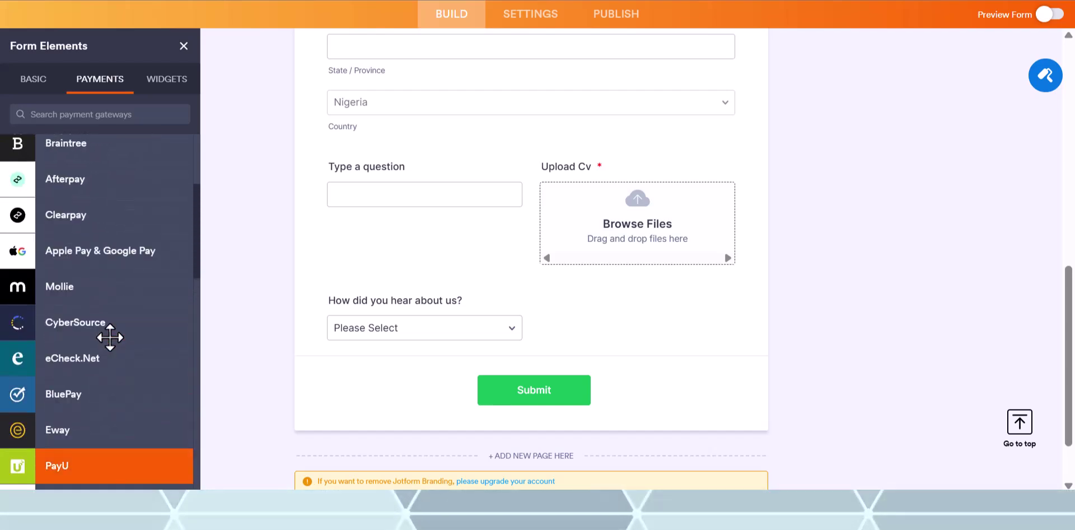
{"action": "scroll", "coordinate": [110, 337], "scroll_direction": "up", "scroll_amount": 5}
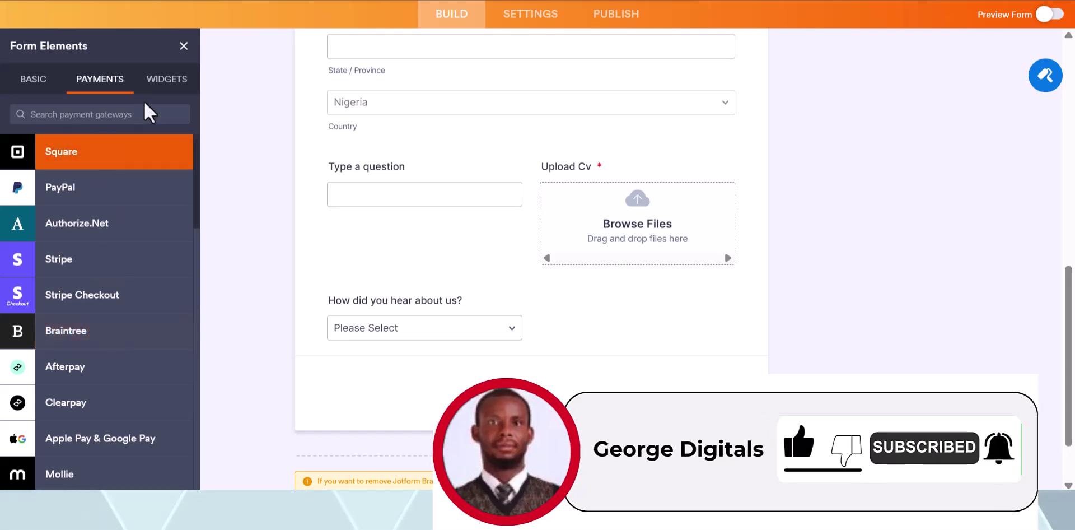
- Scroll through the Widgets list, such as Signature, Data Grid, Unique ID, Date Picker and YouTube
{"action": "left_click", "coordinate": [165, 78]}
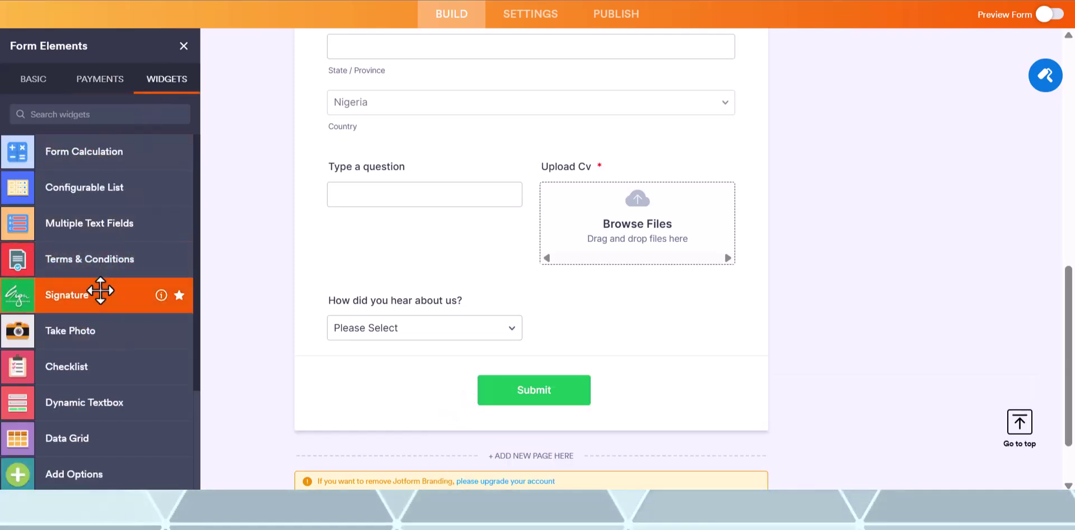
{"action": "scroll", "coordinate": [100, 289], "scroll_direction": "down", "scroll_amount": 1}
{"action": "scroll", "coordinate": [100, 289], "scroll_direction": "down", "scroll_amount": 3}
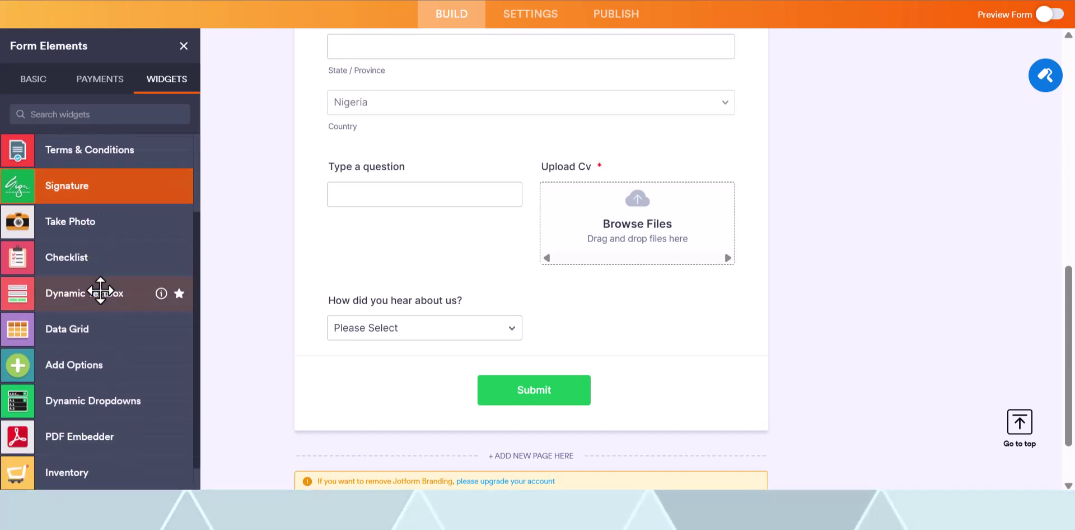
{"action": "scroll", "coordinate": [103, 316], "scroll_direction": "down", "scroll_amount": 3}
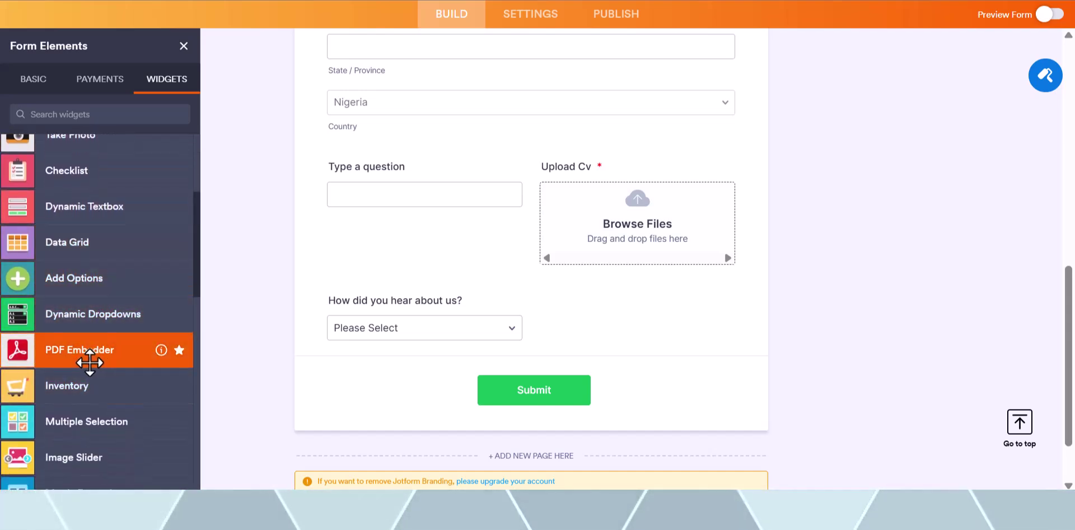
{"action": "scroll", "coordinate": [104, 354], "scroll_direction": "down", "scroll_amount": 4}
{"action": "scroll", "coordinate": [105, 357], "scroll_direction": "down", "scroll_amount": 5}
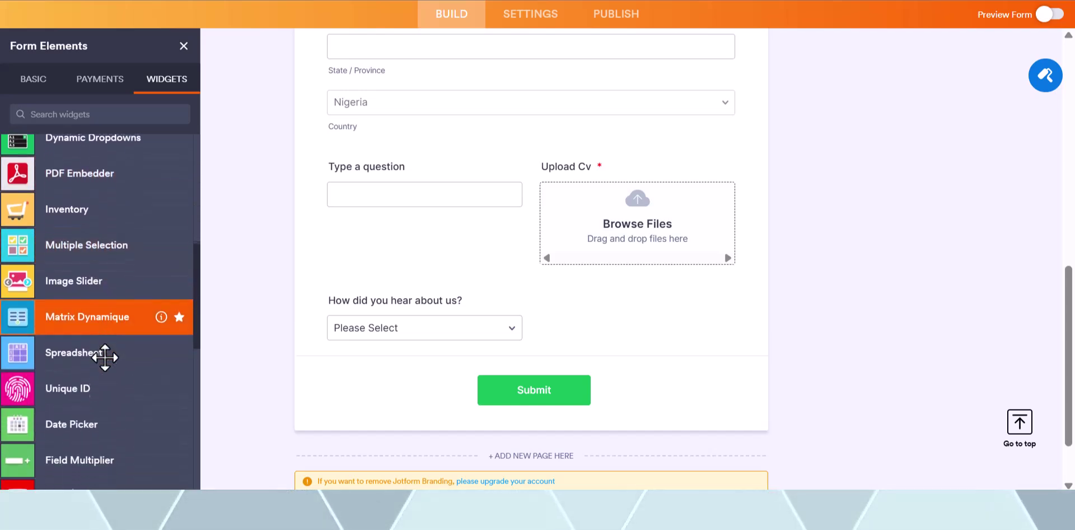
{"action": "scroll", "coordinate": [104, 357], "scroll_direction": "up", "scroll_amount": 8}
{"action": "scroll", "coordinate": [104, 356], "scroll_direction": "down", "scroll_amount": 9}
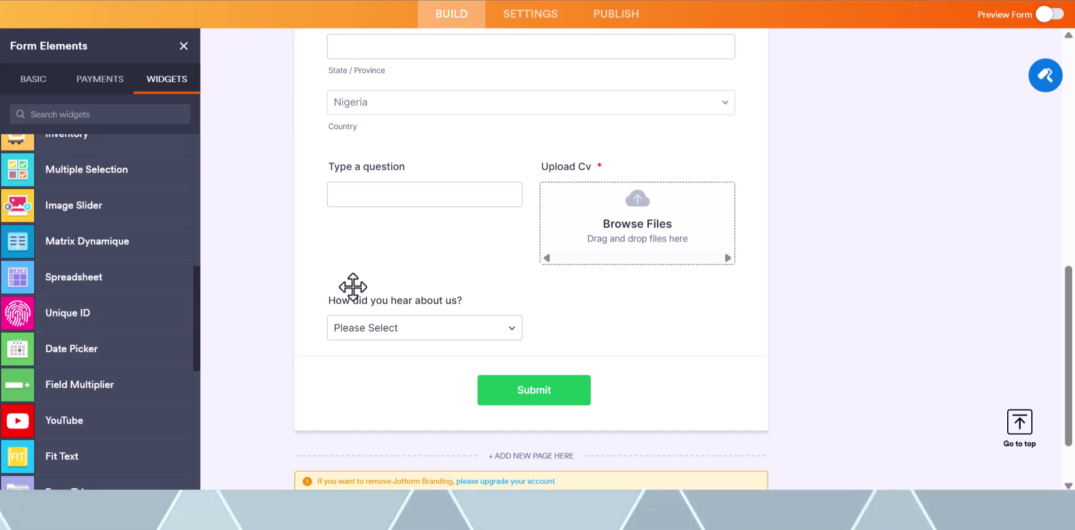
{"action": "scroll", "coordinate": [616, 269], "scroll_direction": "up", "scroll_amount": 2}
{"action": "scroll", "coordinate": [977, 145], "scroll_direction": "up", "scroll_amount": 8}
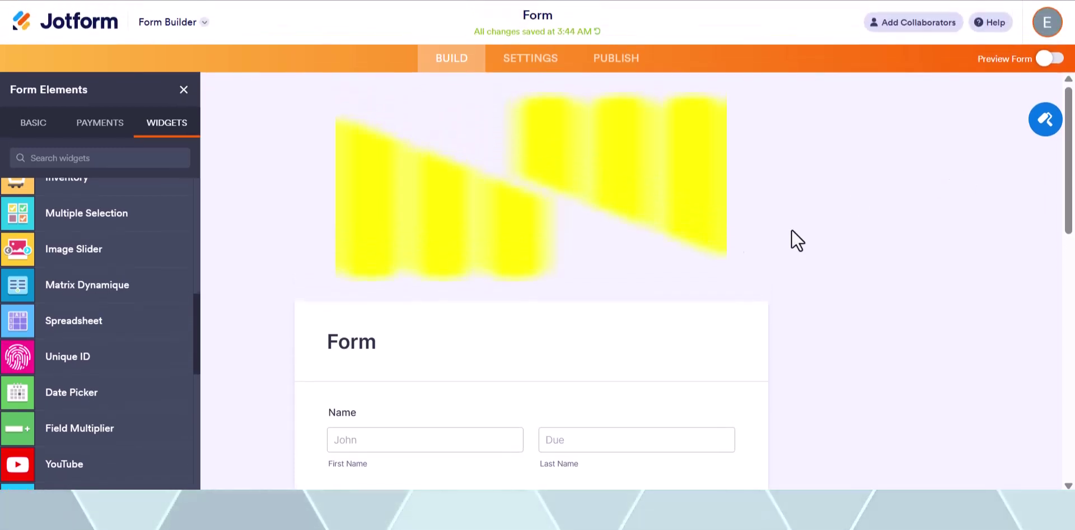
- Select the yellow header logo, shrink it with Logo Size, then remove it entirely
{"action": "left_click", "coordinate": [629, 249]}
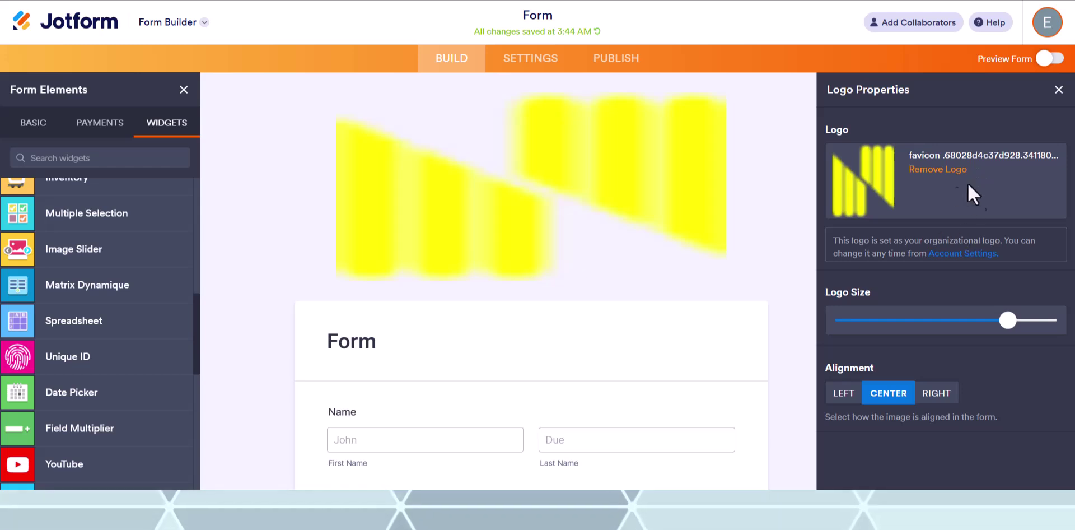
{"action": "left_click_drag", "start_coordinate": [1007, 320], "coordinate": [808, 320]}
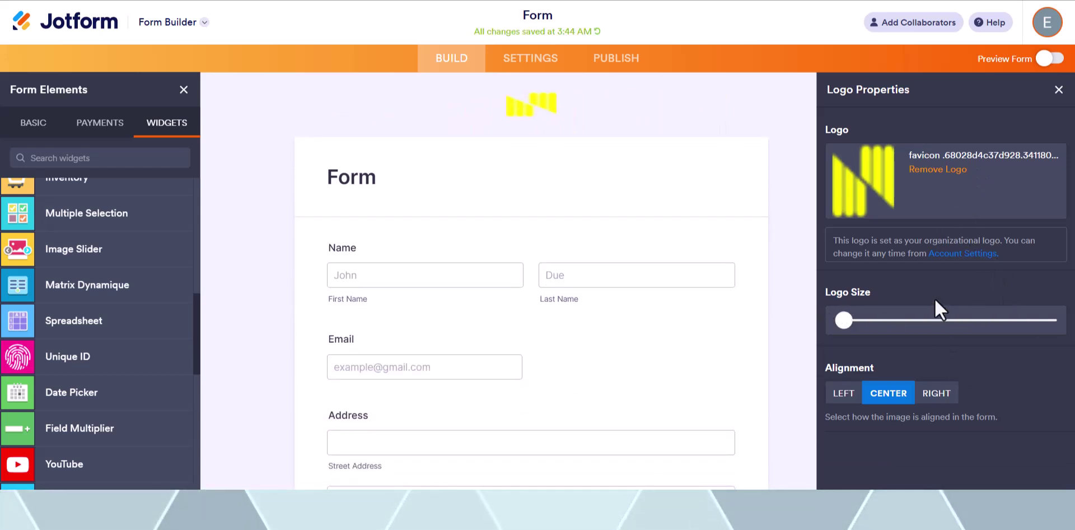
{"action": "left_click", "coordinate": [960, 169]}
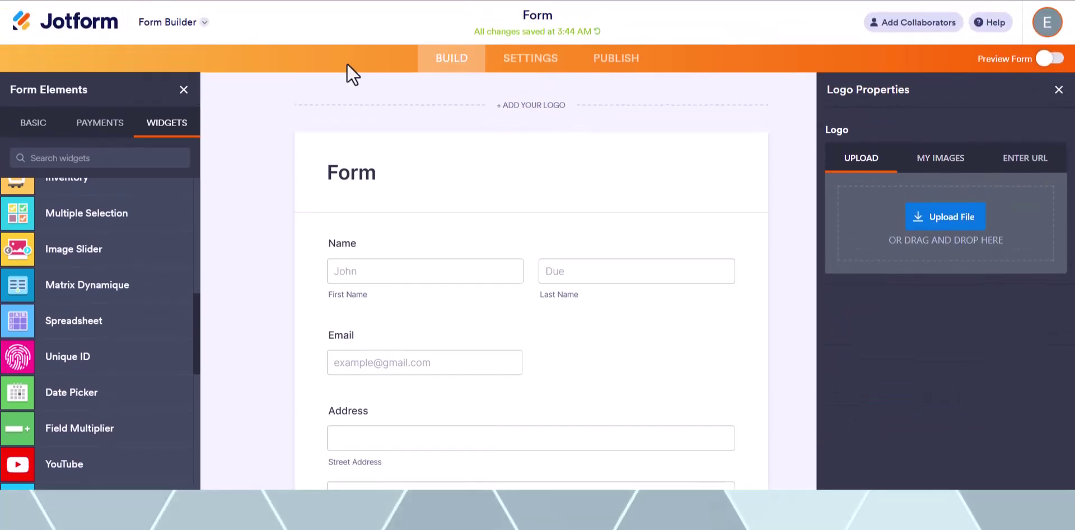
- Review Form Settings: the title 'Form' and the Enabled form status, left unchanged
{"action": "left_click", "coordinate": [509, 62]}
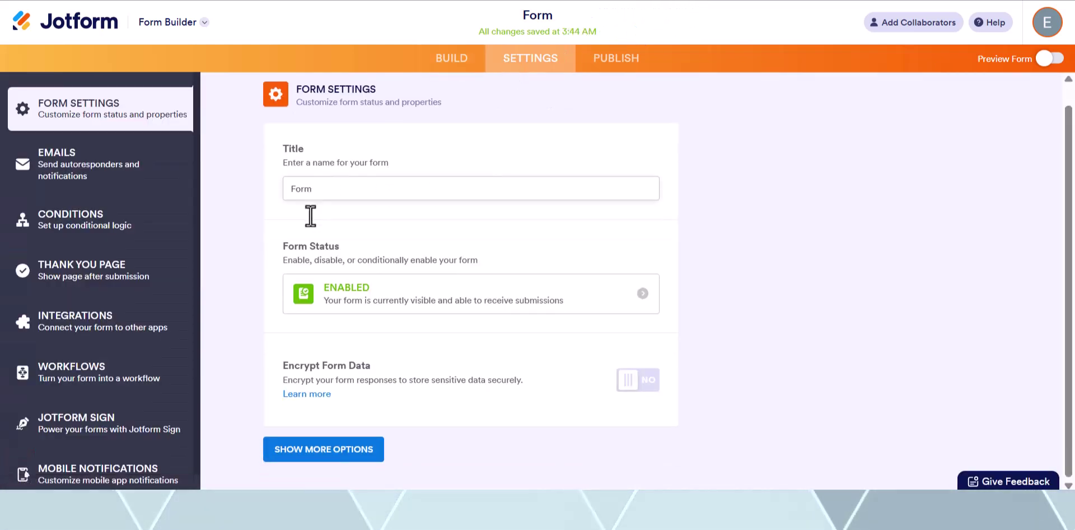
{"action": "double_click", "coordinate": [309, 191]}
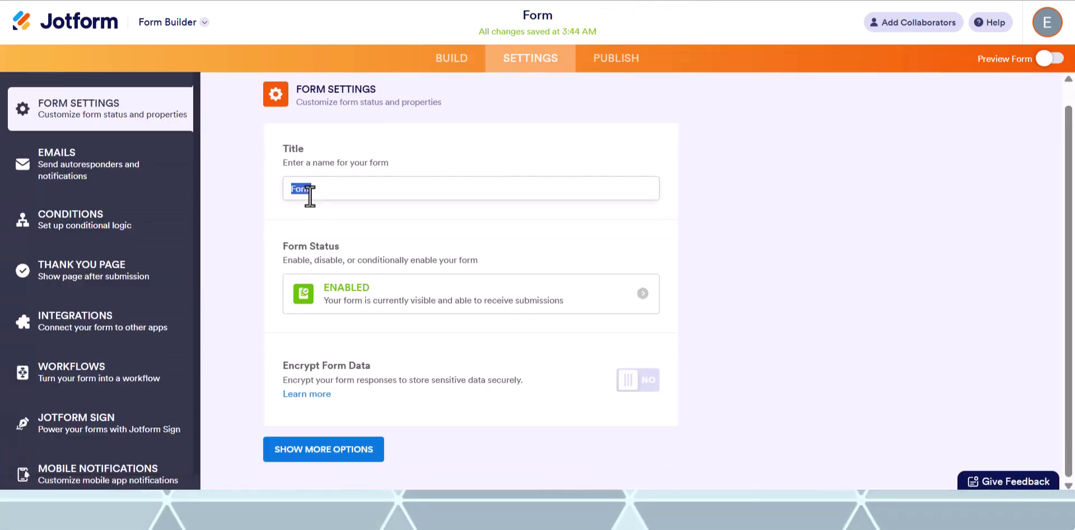
{"action": "left_click", "coordinate": [345, 259]}
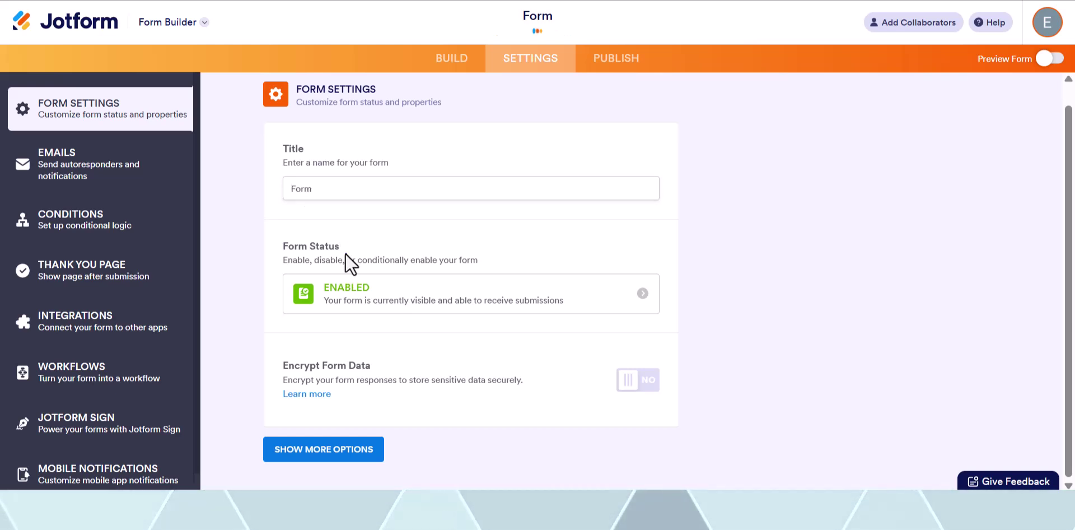
{"action": "left_click", "coordinate": [417, 307]}
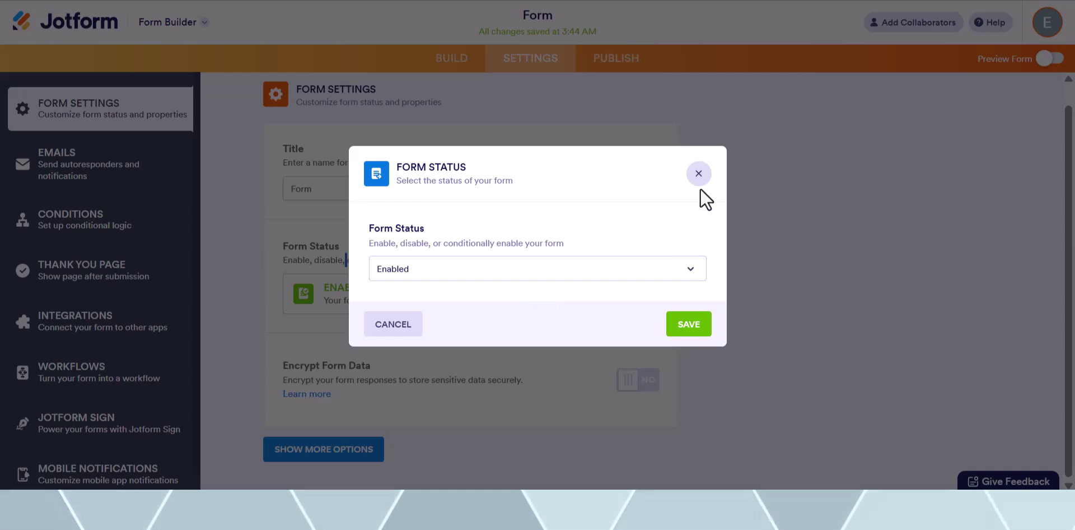
{"action": "left_click", "coordinate": [698, 174]}
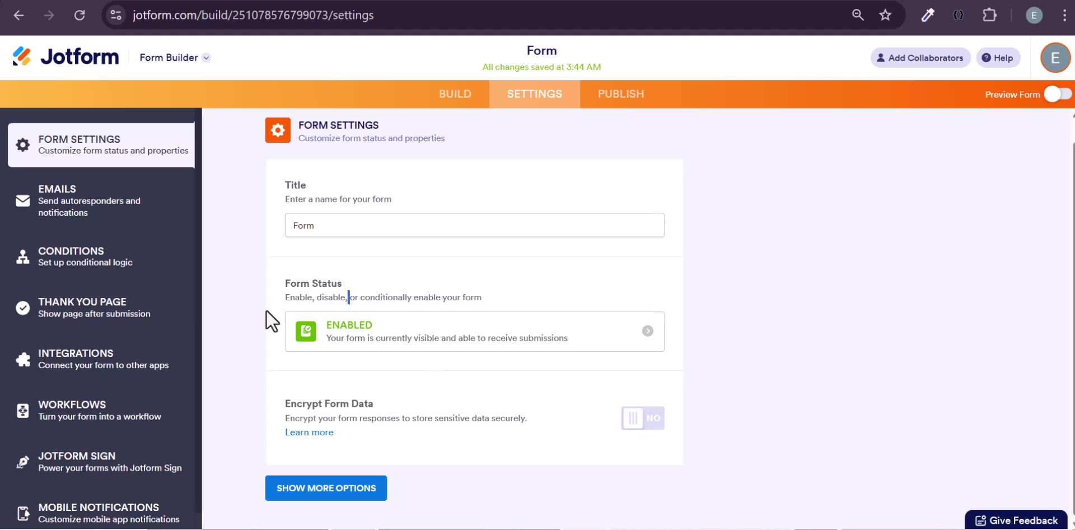
- Open the Notification 1 email and scroll through its email content
{"action": "left_click", "coordinate": [84, 230]}
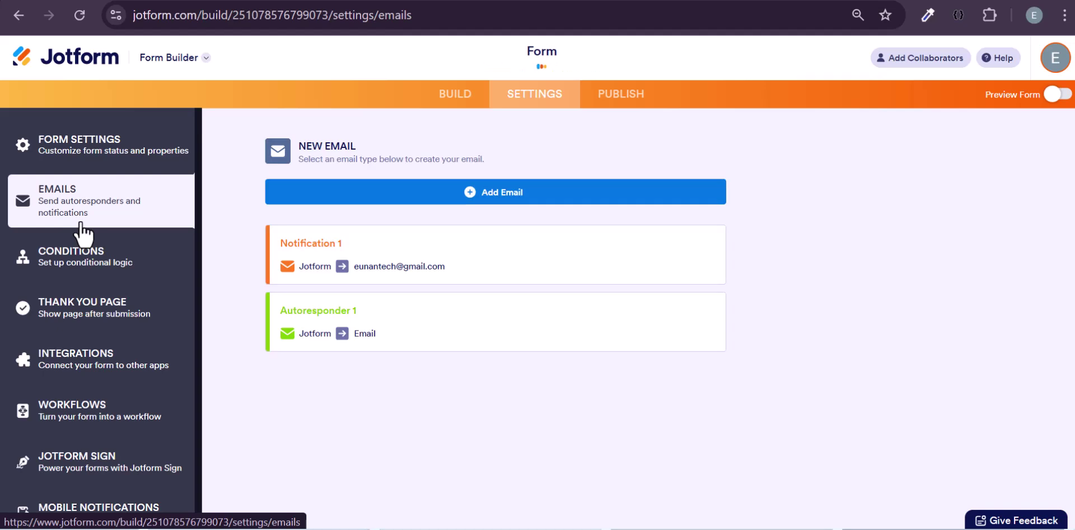
{"action": "mouse_move", "coordinate": [359, 263]}
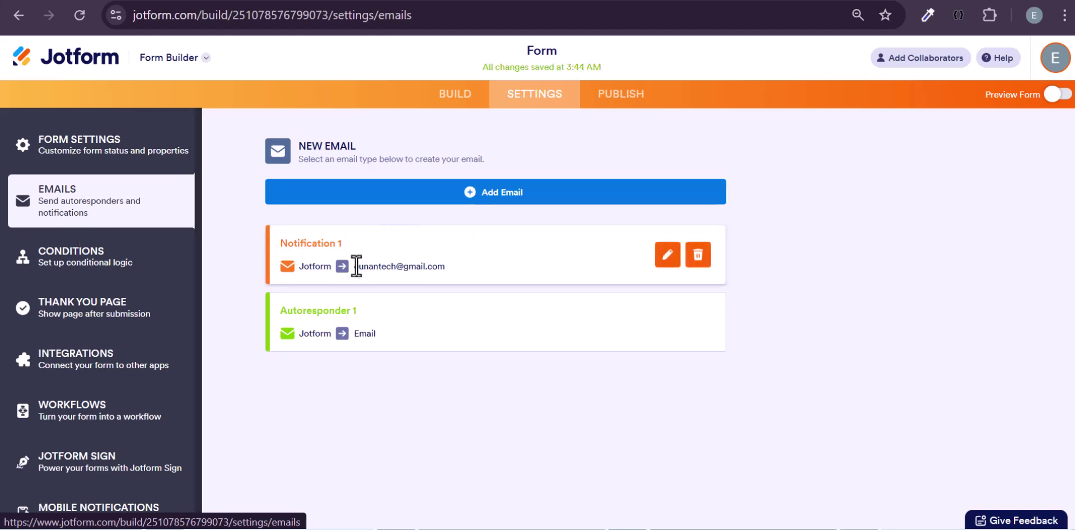
{"action": "left_click_drag", "start_coordinate": [351, 267], "coordinate": [465, 267]}
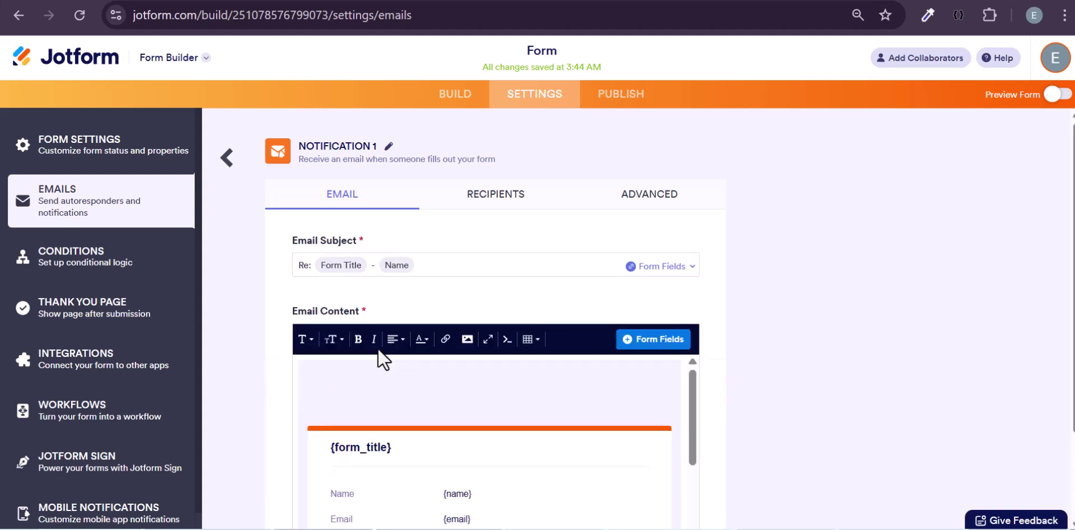
{"action": "scroll", "coordinate": [365, 347], "scroll_direction": "down", "scroll_amount": 2}
{"action": "scroll", "coordinate": [365, 358], "scroll_direction": "down", "scroll_amount": 4}
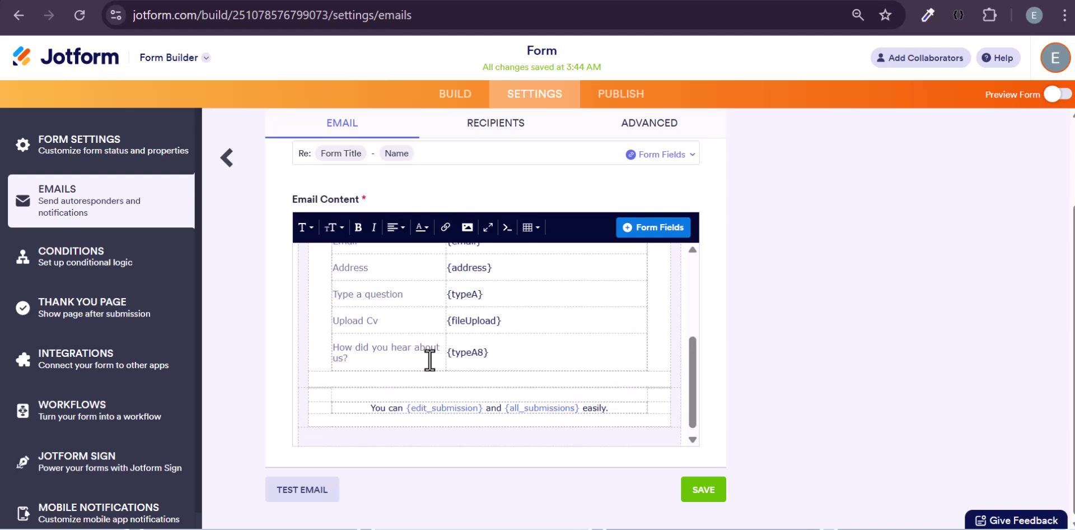
{"action": "scroll", "coordinate": [430, 360], "scroll_direction": "up", "scroll_amount": 2}
{"action": "scroll", "coordinate": [429, 359], "scroll_direction": "up", "scroll_amount": 3}
{"action": "scroll", "coordinate": [429, 360], "scroll_direction": "down", "scroll_amount": 2}
- Inspect the Name row of the email's field table, then go to the Conditions settings
{"action": "left_click", "coordinate": [462, 298]}
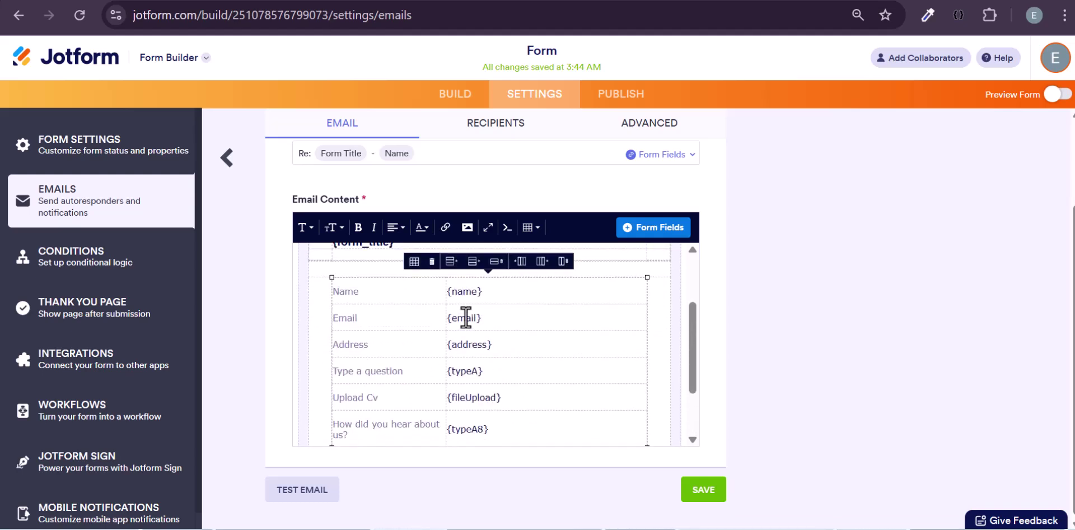
{"action": "scroll", "coordinate": [487, 334], "scroll_direction": "down", "scroll_amount": 2}
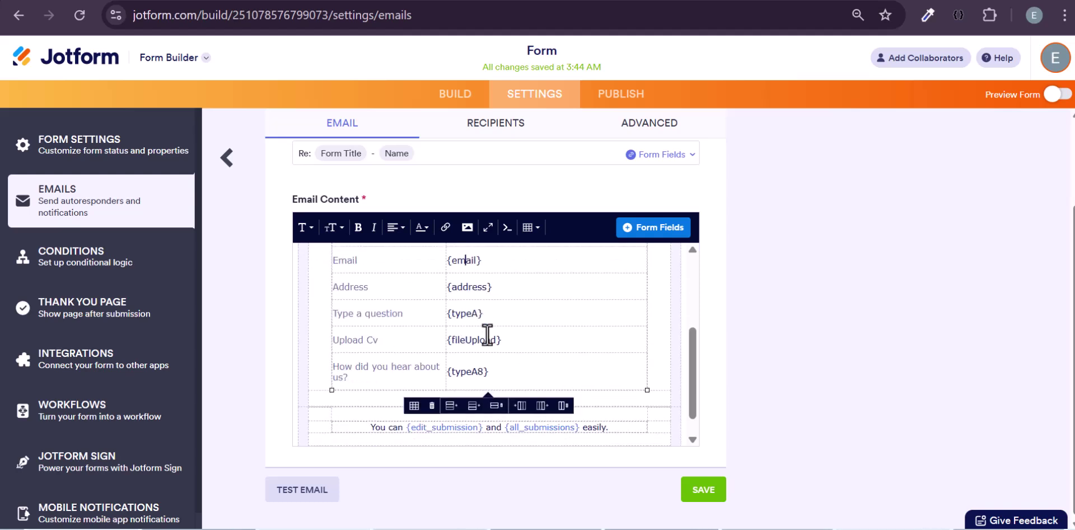
{"action": "scroll", "coordinate": [487, 334], "scroll_direction": "down", "scroll_amount": 1}
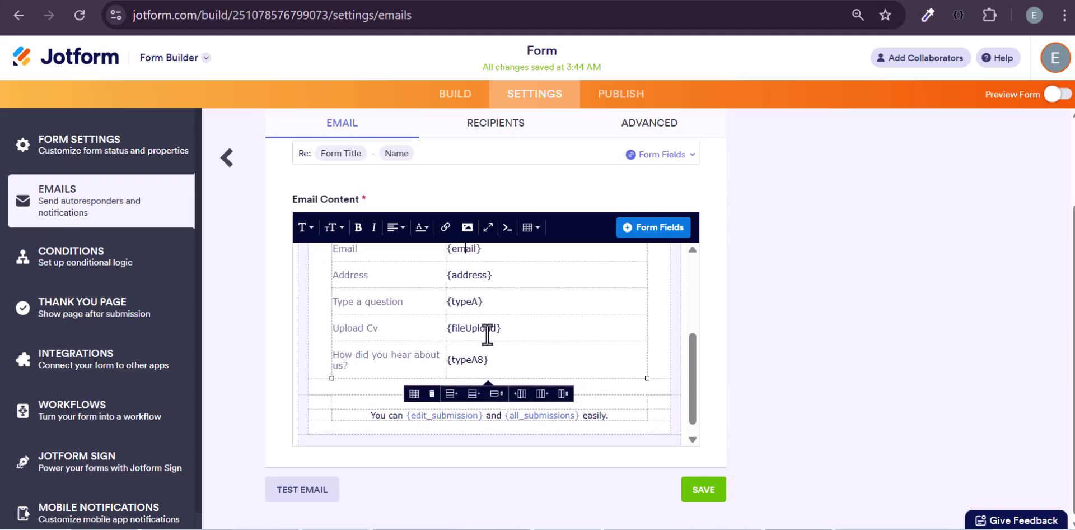
{"action": "scroll", "coordinate": [488, 335], "scroll_direction": "down", "scroll_amount": 1}
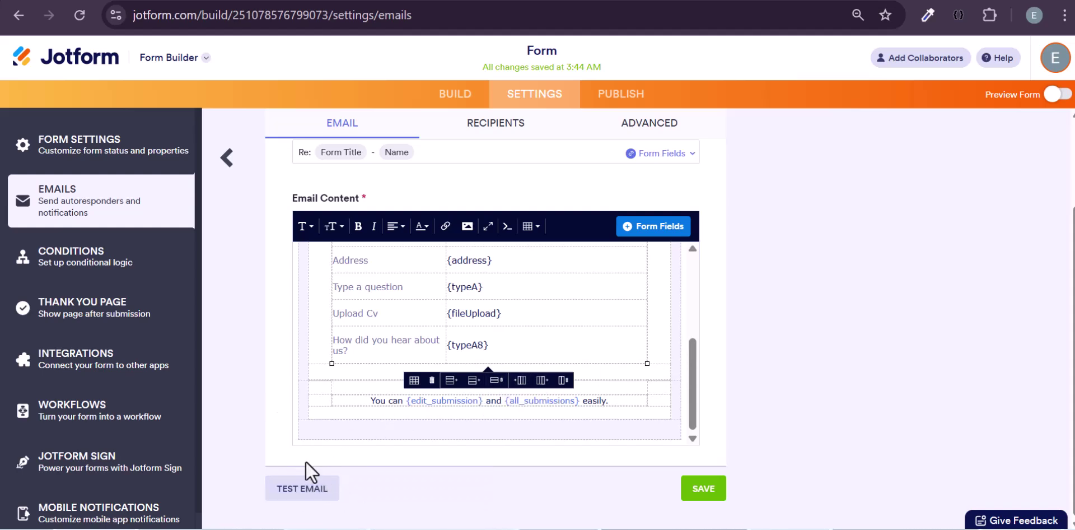
{"action": "left_click", "coordinate": [102, 274]}
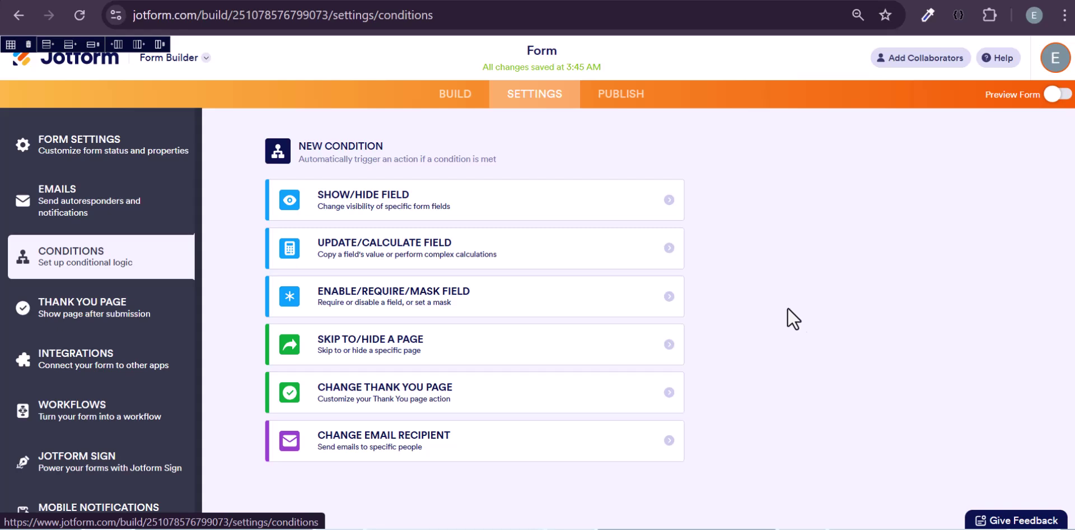
- View the default 'Thank You!' page settings and browse its layout choices without changing them
{"action": "left_click", "coordinate": [88, 316]}
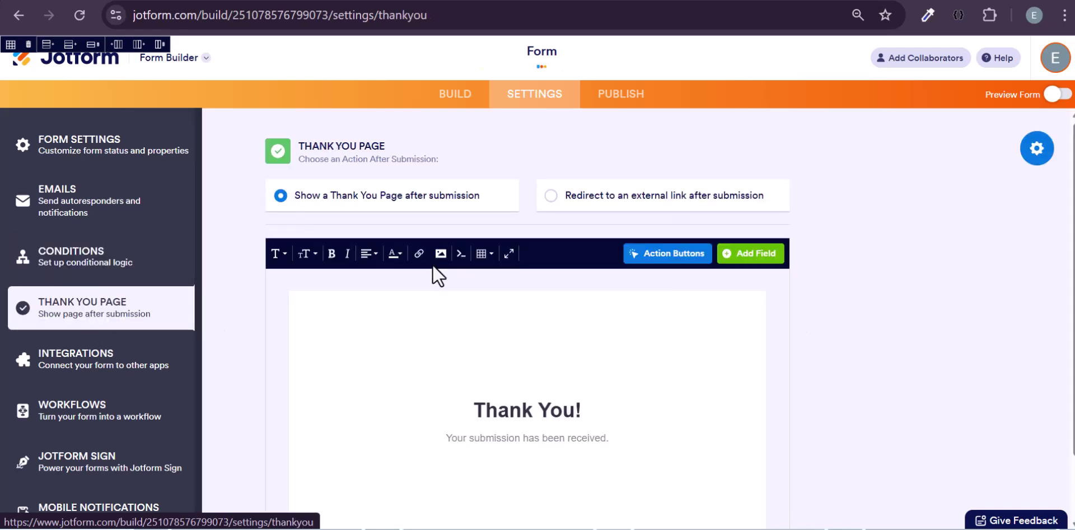
{"action": "scroll", "coordinate": [500, 351], "scroll_direction": "down", "scroll_amount": 1}
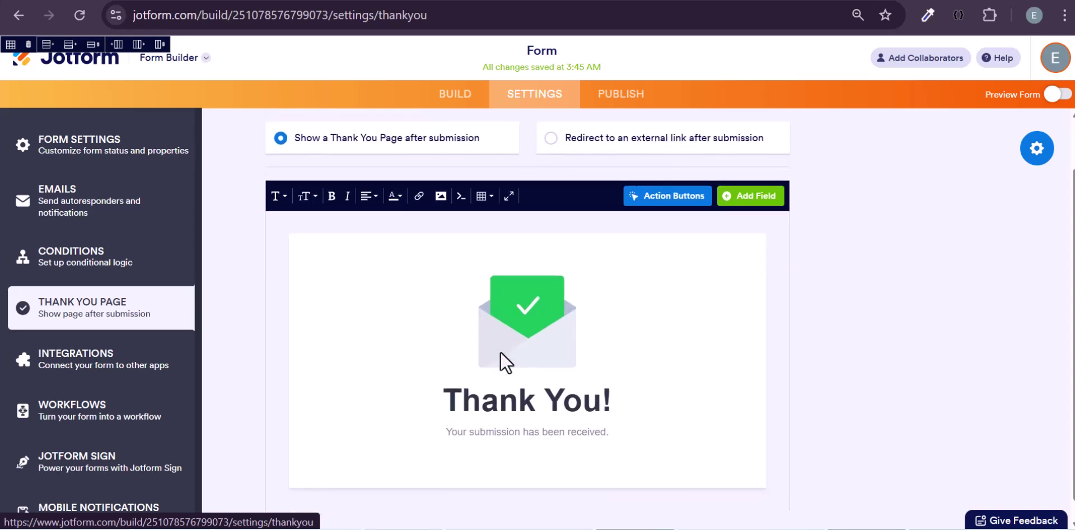
{"action": "scroll", "coordinate": [495, 342], "scroll_direction": "down", "scroll_amount": 1}
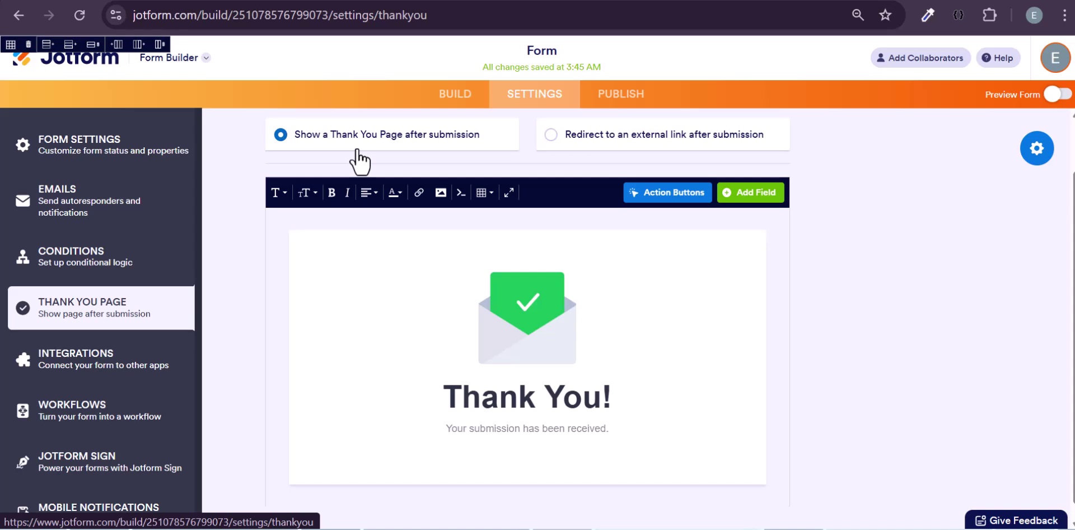
{"action": "scroll", "coordinate": [355, 163], "scroll_direction": "up", "scroll_amount": 1}
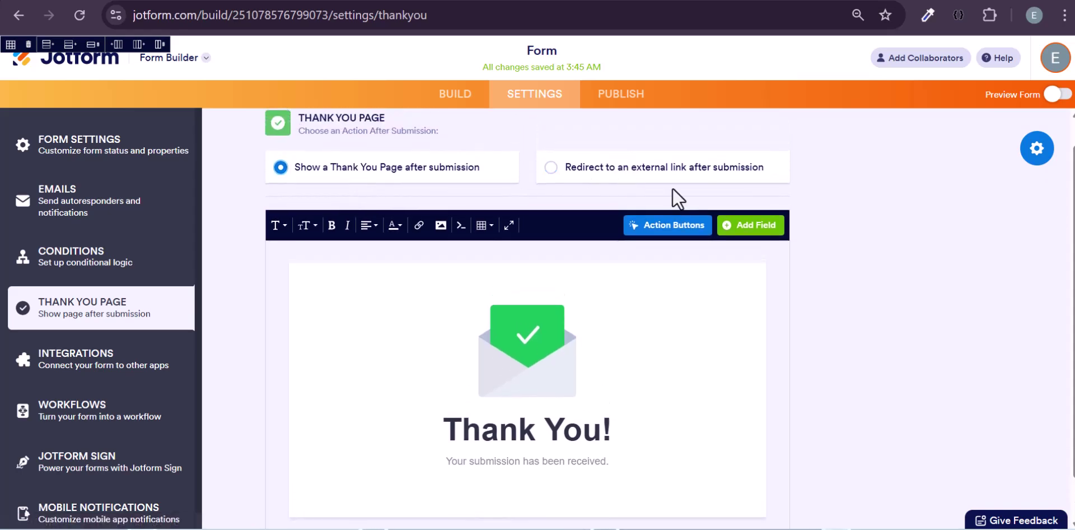
{"action": "left_click", "coordinate": [1038, 150]}
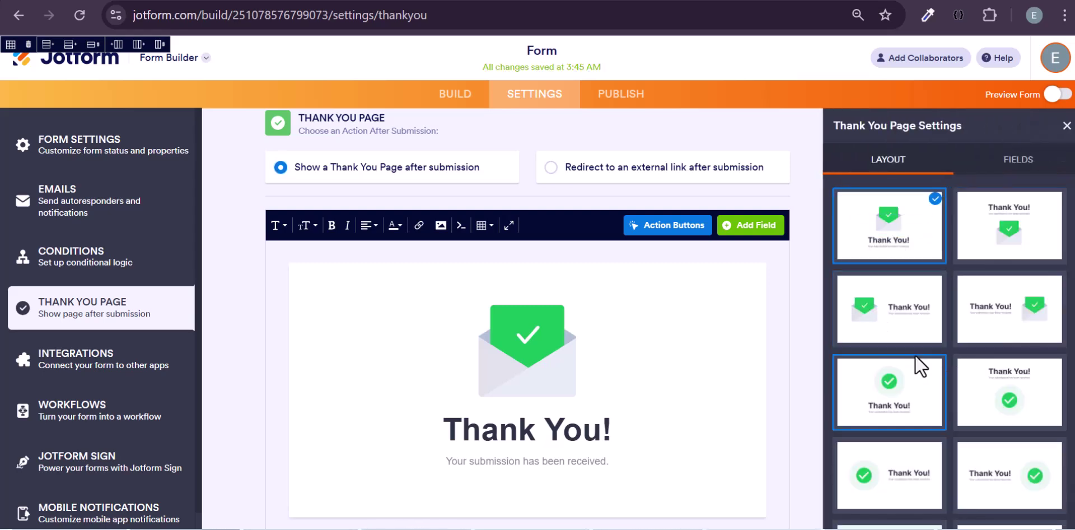
{"action": "scroll", "coordinate": [915, 354], "scroll_direction": "down", "scroll_amount": 5}
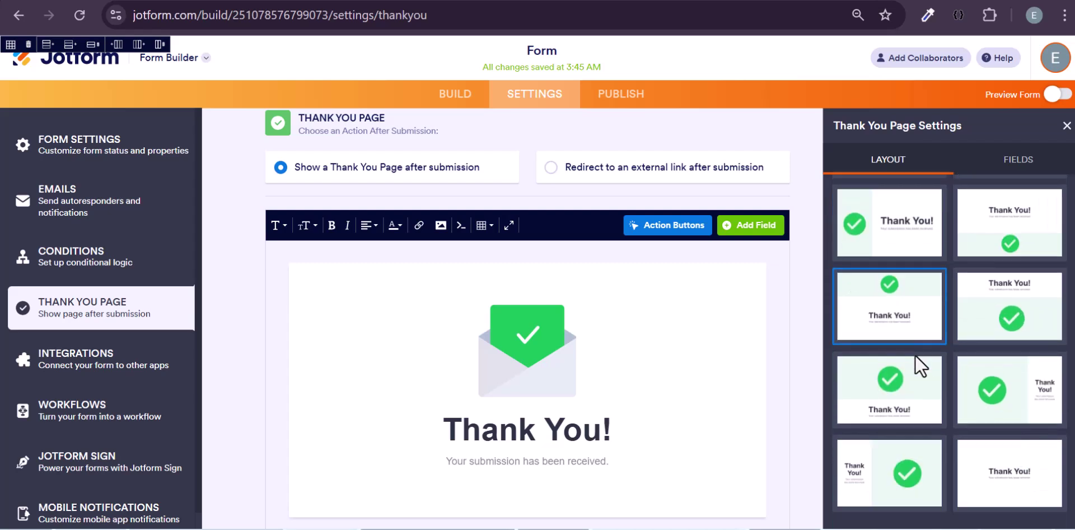
{"action": "left_click", "coordinate": [1067, 127]}
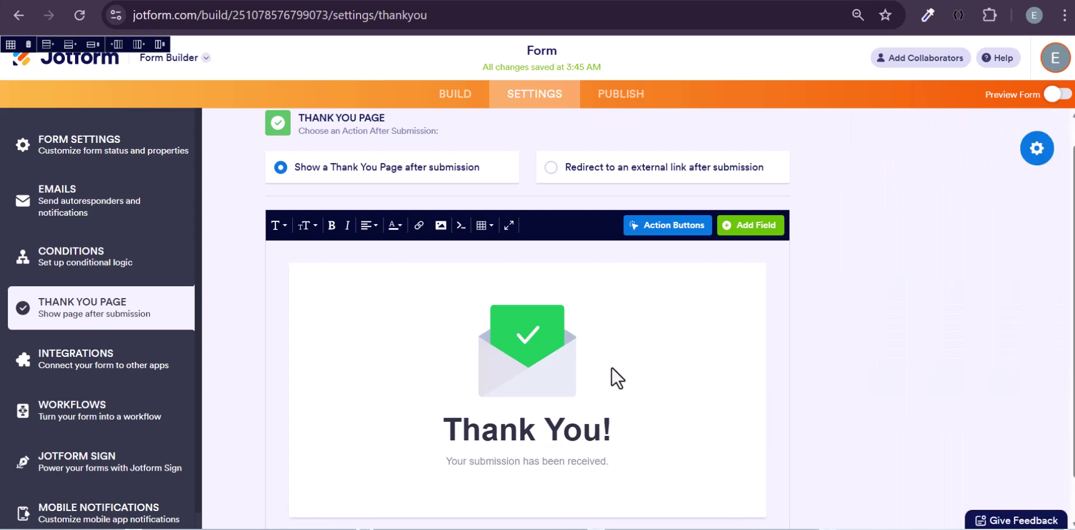
{"action": "scroll", "coordinate": [578, 365], "scroll_direction": "down", "scroll_amount": 1}
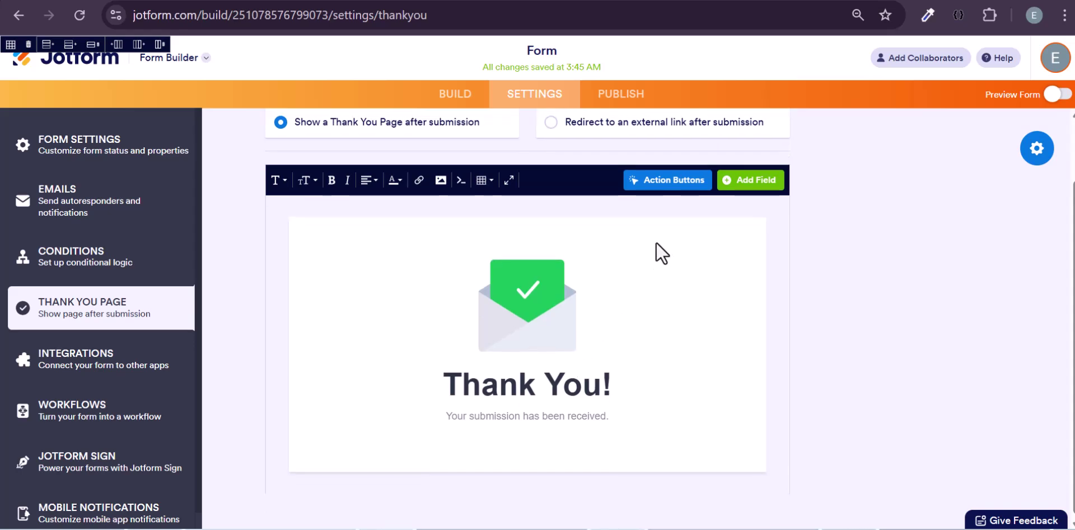
{"action": "left_click", "coordinate": [551, 122]}
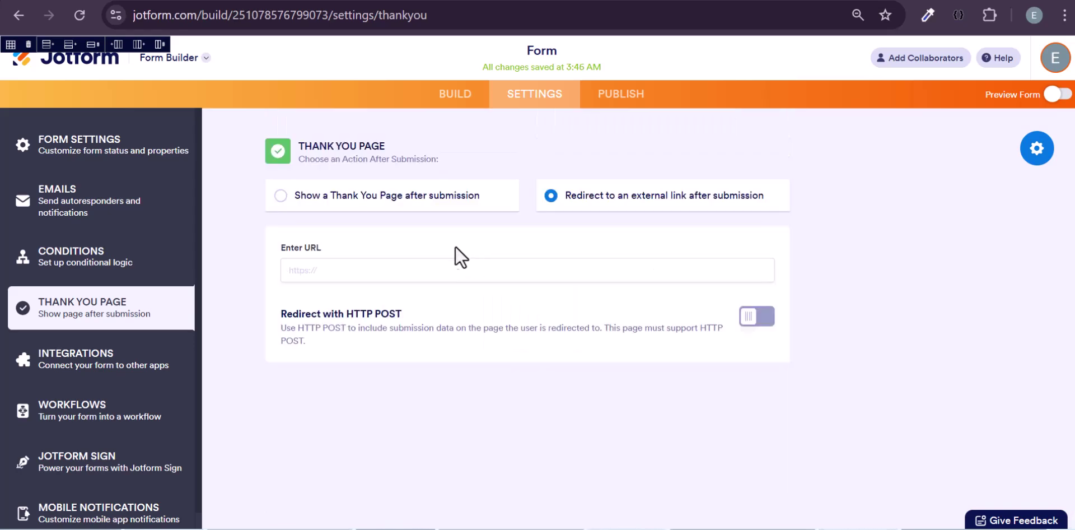
{"action": "type", "text": "htt"}
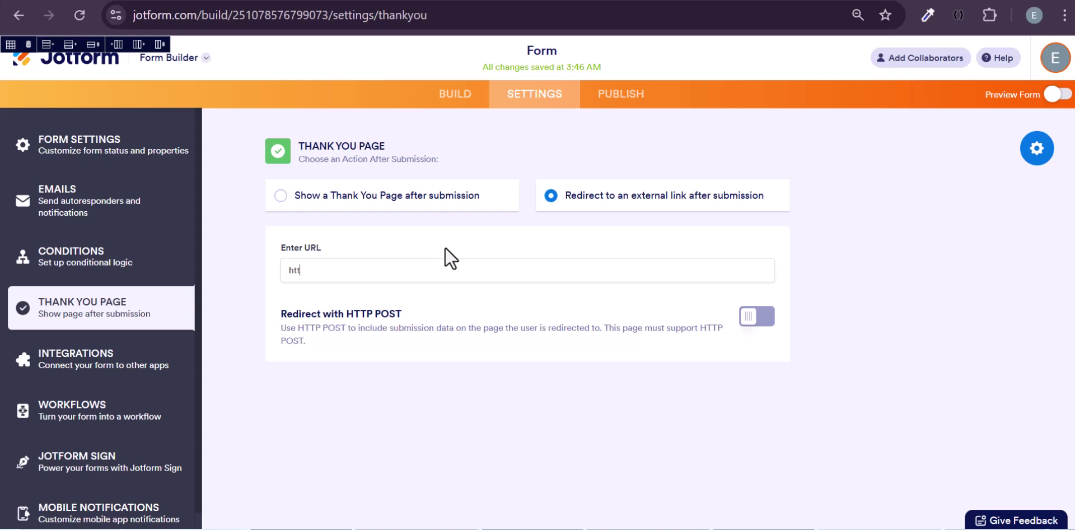
{"action": "type", "text": "ps"}
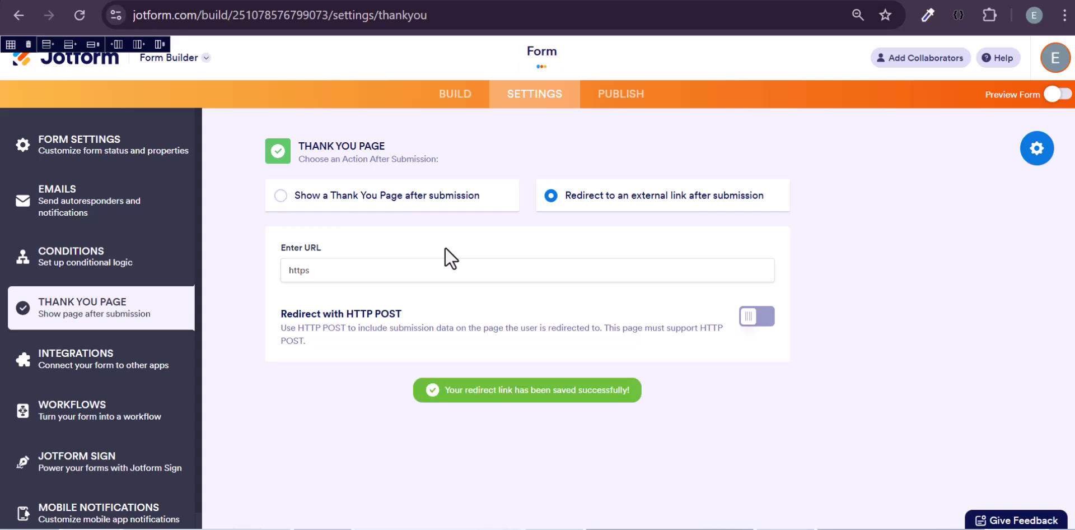
{"action": "type", "text": "://eunante.com/careers"}
{"action": "left_click", "coordinate": [764, 317]}
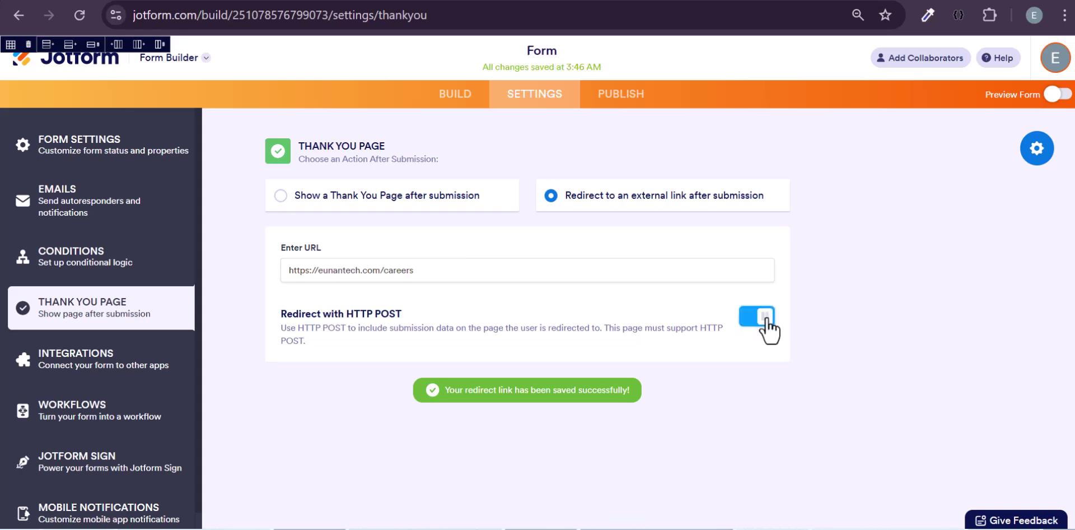
{"action": "left_click", "coordinate": [133, 355]}
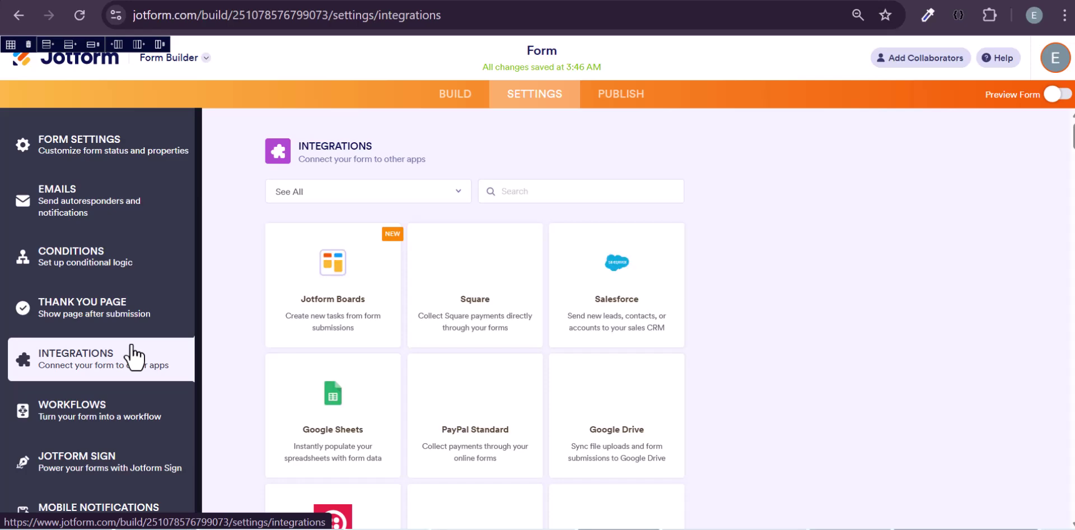
- Scroll through the available integrations, then bring up the Workflows page with its Create Workflow option
{"action": "scroll", "coordinate": [299, 313], "scroll_direction": "down", "scroll_amount": 1}
{"action": "scroll", "coordinate": [299, 317], "scroll_direction": "down", "scroll_amount": 10}
{"action": "scroll", "coordinate": [299, 317], "scroll_direction": "down", "scroll_amount": 13}
{"action": "scroll", "coordinate": [299, 317], "scroll_direction": "down", "scroll_amount": 12}
{"action": "scroll", "coordinate": [299, 316], "scroll_direction": "down", "scroll_amount": 12}
{"action": "scroll", "coordinate": [299, 317], "scroll_direction": "down", "scroll_amount": 12}
{"action": "scroll", "coordinate": [299, 316], "scroll_direction": "down", "scroll_amount": 12}
{"action": "scroll", "coordinate": [299, 317], "scroll_direction": "down", "scroll_amount": 7}
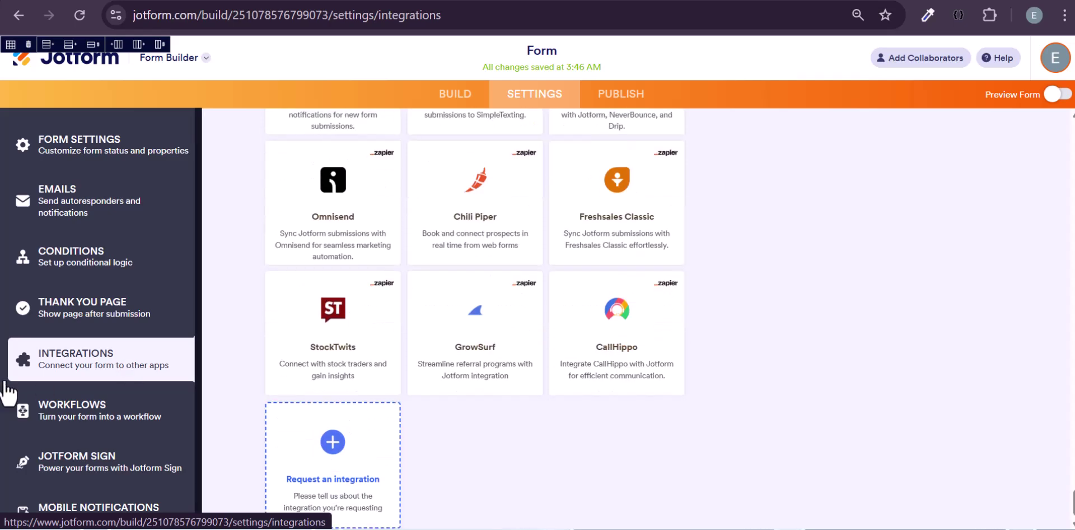
{"action": "left_click", "coordinate": [59, 416]}
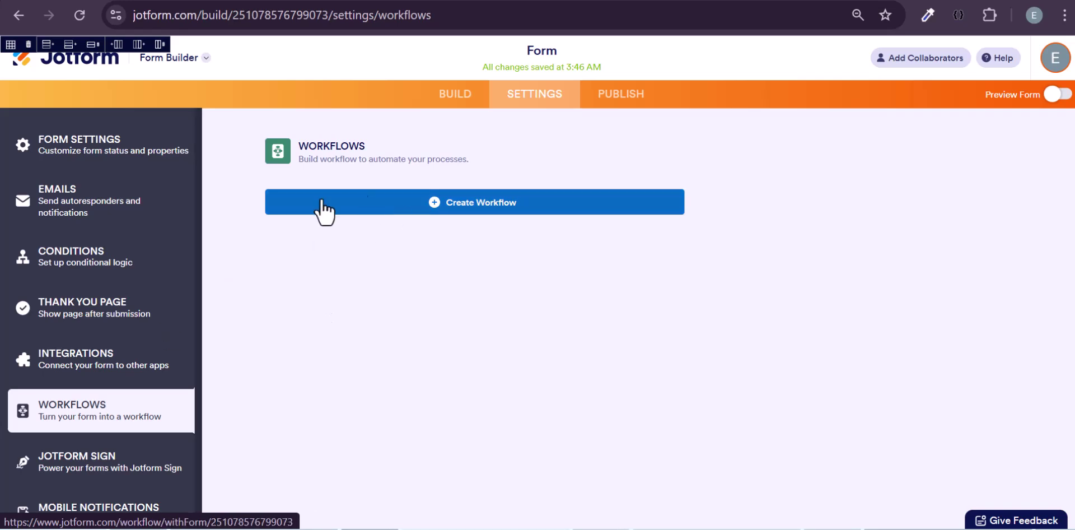
{"action": "scroll", "coordinate": [156, 364], "scroll_direction": "down", "scroll_amount": 1}
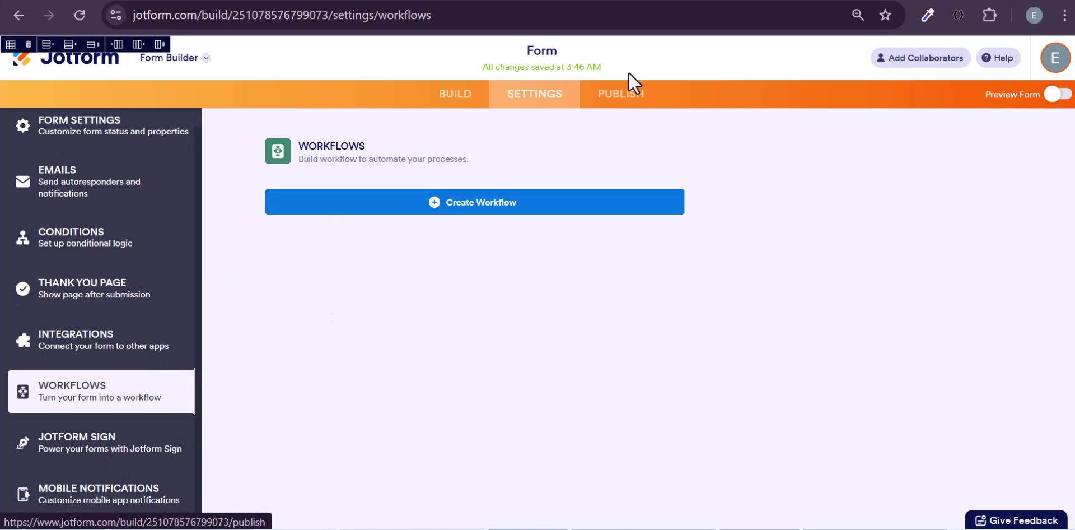
- Copy the form's WordPress embed shortcode from Publish > Embed
{"action": "left_click", "coordinate": [623, 95]}
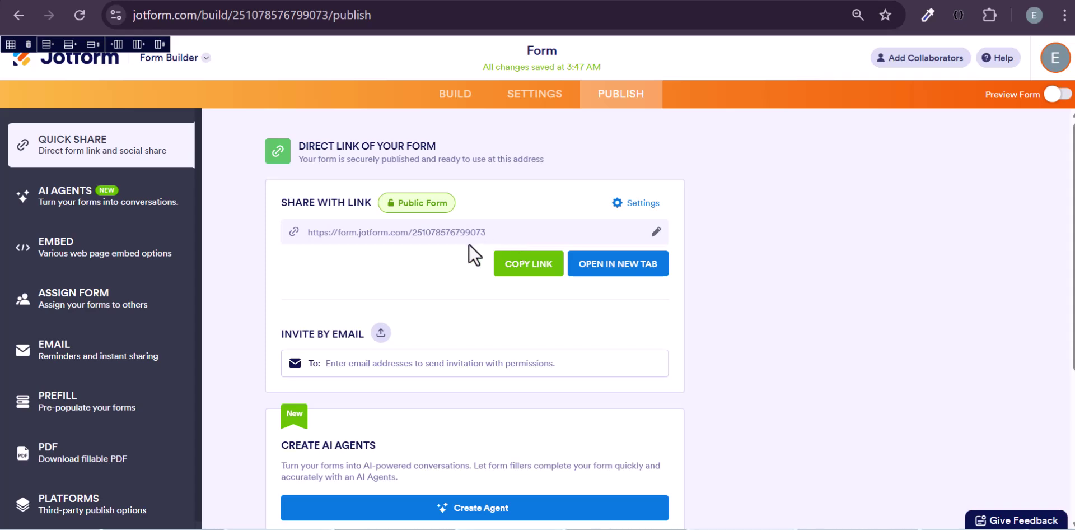
{"action": "scroll", "coordinate": [468, 245], "scroll_direction": "down", "scroll_amount": 1}
{"action": "scroll", "coordinate": [468, 244], "scroll_direction": "down", "scroll_amount": 3}
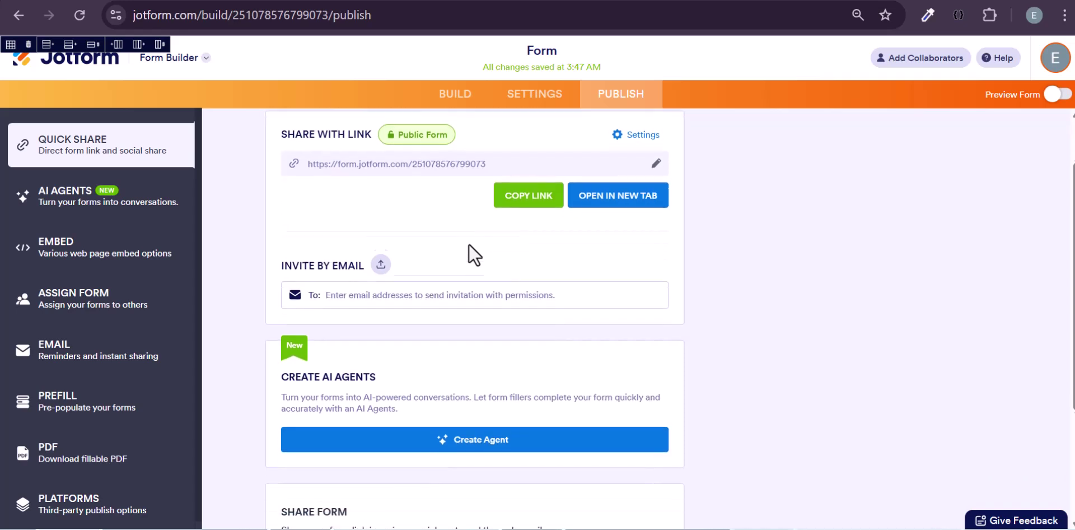
{"action": "scroll", "coordinate": [468, 245], "scroll_direction": "down", "scroll_amount": 2}
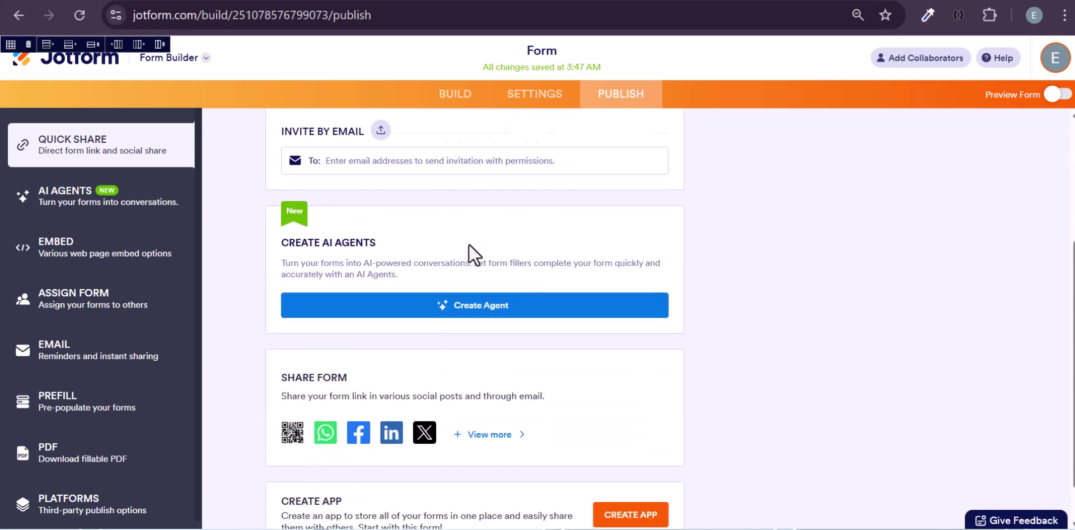
{"action": "scroll", "coordinate": [469, 251], "scroll_direction": "up", "scroll_amount": 1}
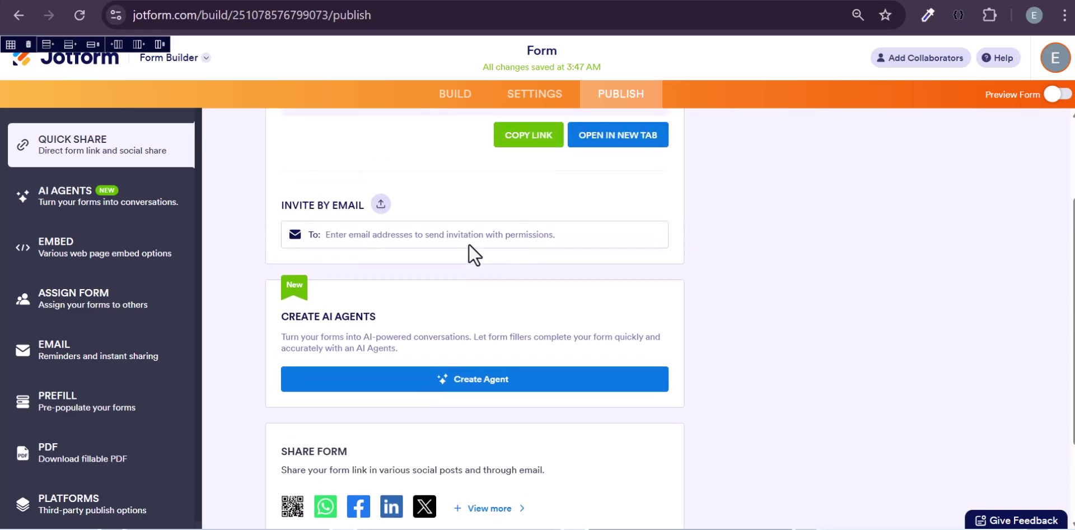
{"action": "left_click", "coordinate": [97, 263]}
{"action": "scroll", "coordinate": [452, 283], "scroll_direction": "down", "scroll_amount": 3}
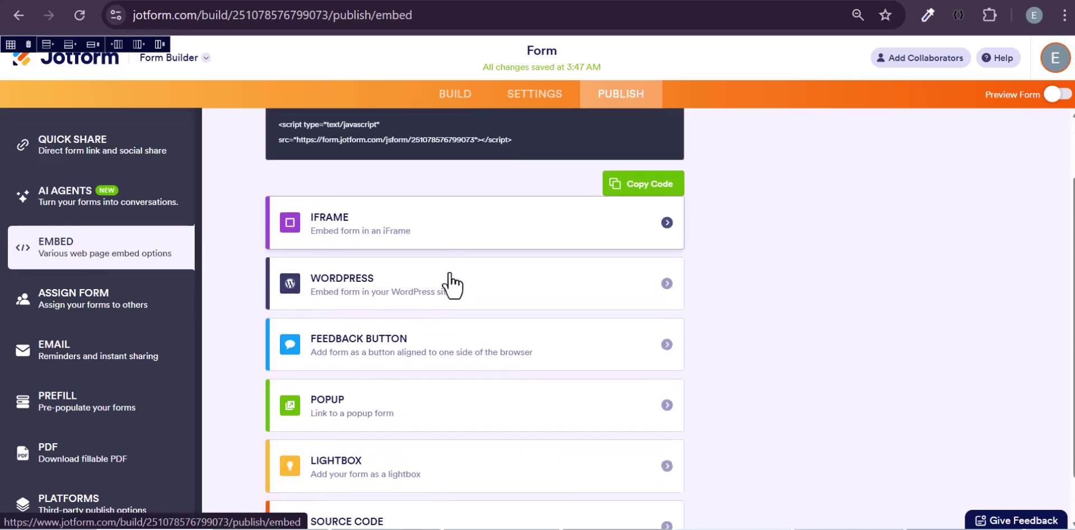
{"action": "left_click", "coordinate": [637, 289]}
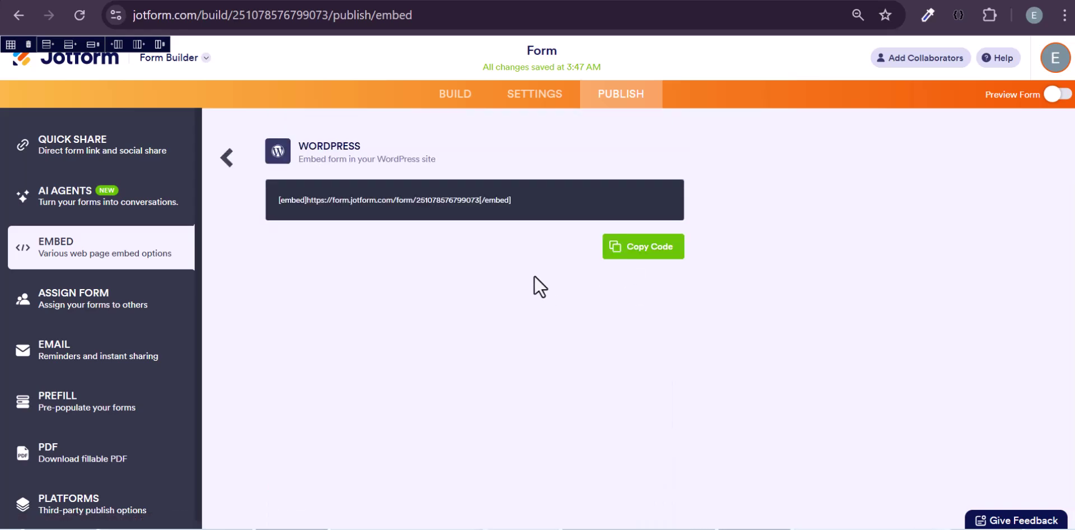
{"action": "left_click", "coordinate": [635, 252]}
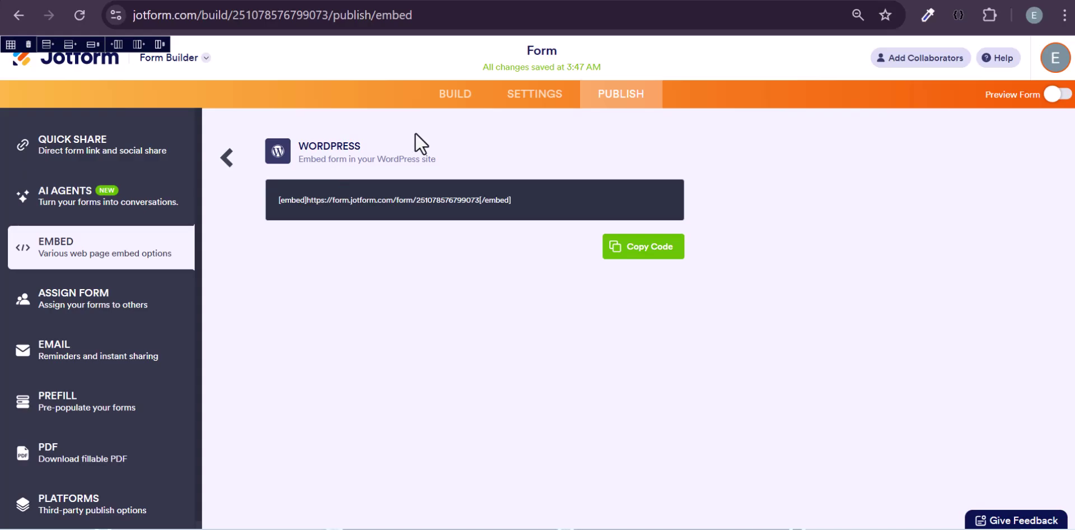
- From the WordPress dashboard, open Add Page in a new tab and launch Edit with Elementor on JOTFORM
{"action": "left_click", "coordinate": [771, 2]}
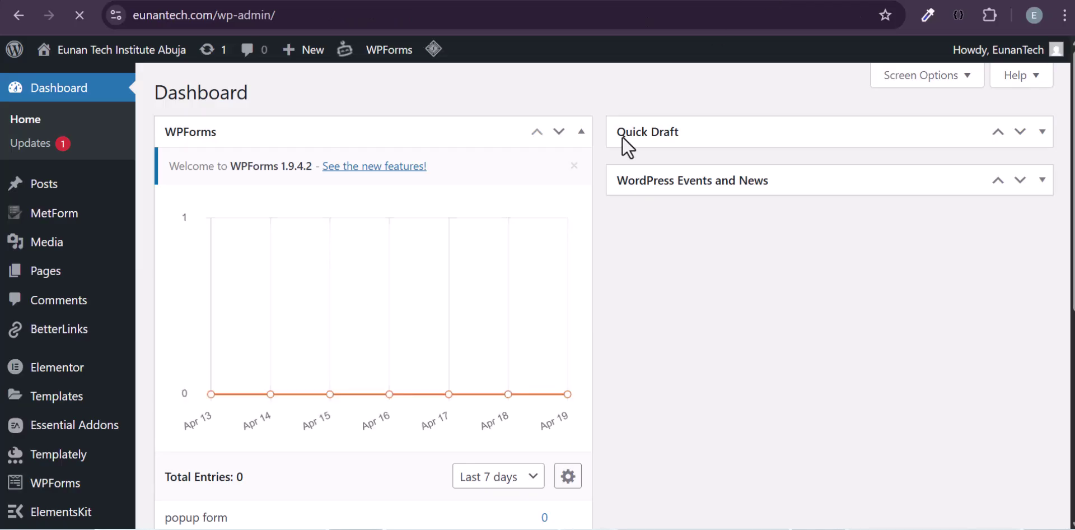
{"action": "scroll", "coordinate": [247, 360], "scroll_direction": "down", "scroll_amount": 3}
{"action": "scroll", "coordinate": [69, 423], "scroll_direction": "down", "scroll_amount": 3}
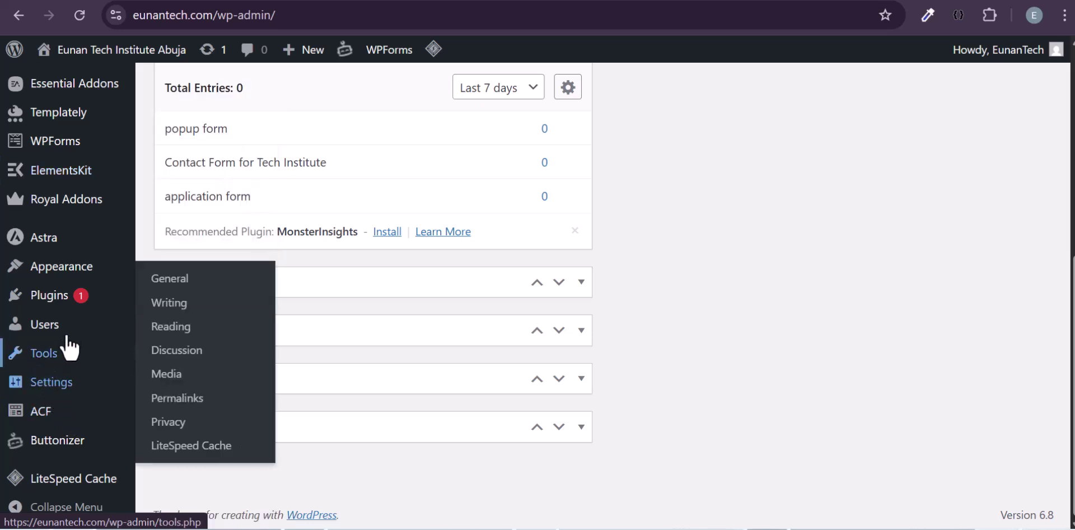
{"action": "mouse_move", "coordinate": [67, 240]}
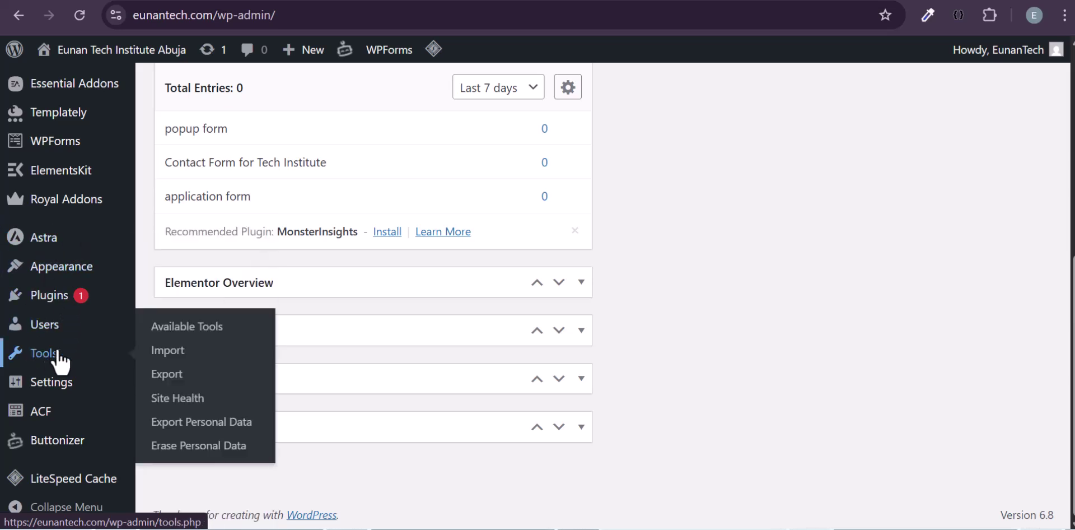
{"action": "mouse_move", "coordinate": [70, 358]}
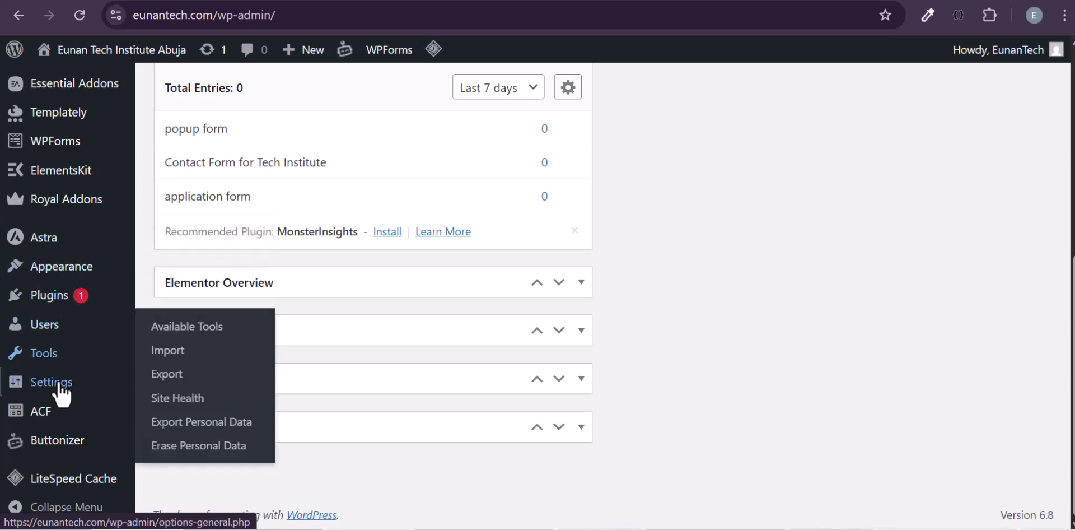
{"action": "scroll", "coordinate": [60, 224], "scroll_direction": "up", "scroll_amount": 3}
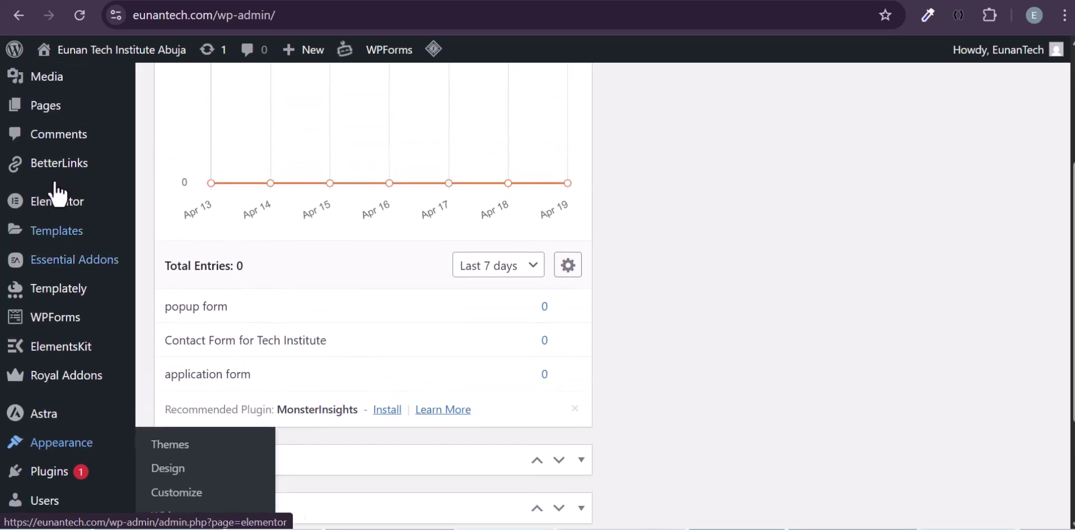
{"action": "mouse_move", "coordinate": [63, 118]}
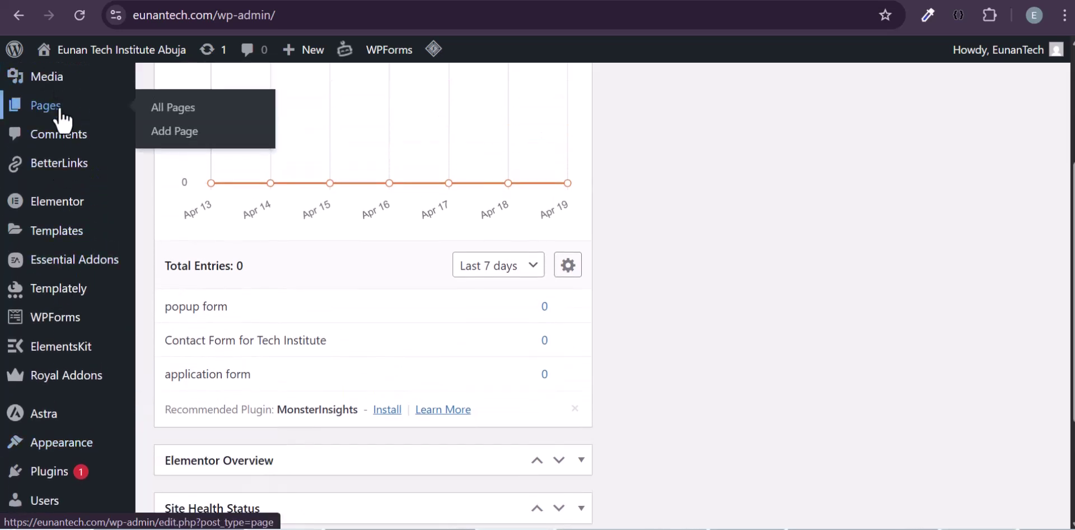
{"action": "right_click", "coordinate": [174, 129]}
{"action": "left_click", "coordinate": [216, 150]}
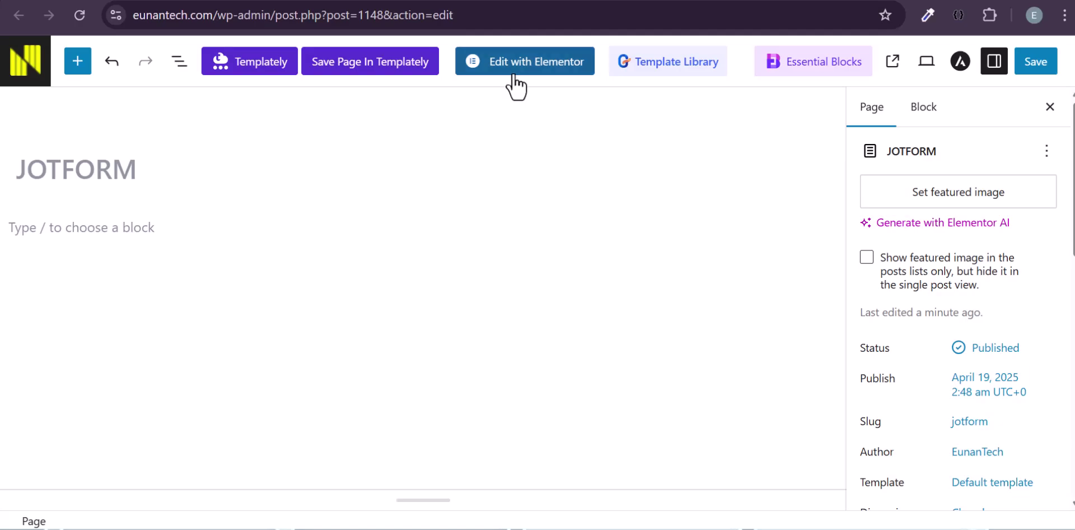
{"action": "left_click", "coordinate": [514, 73]}
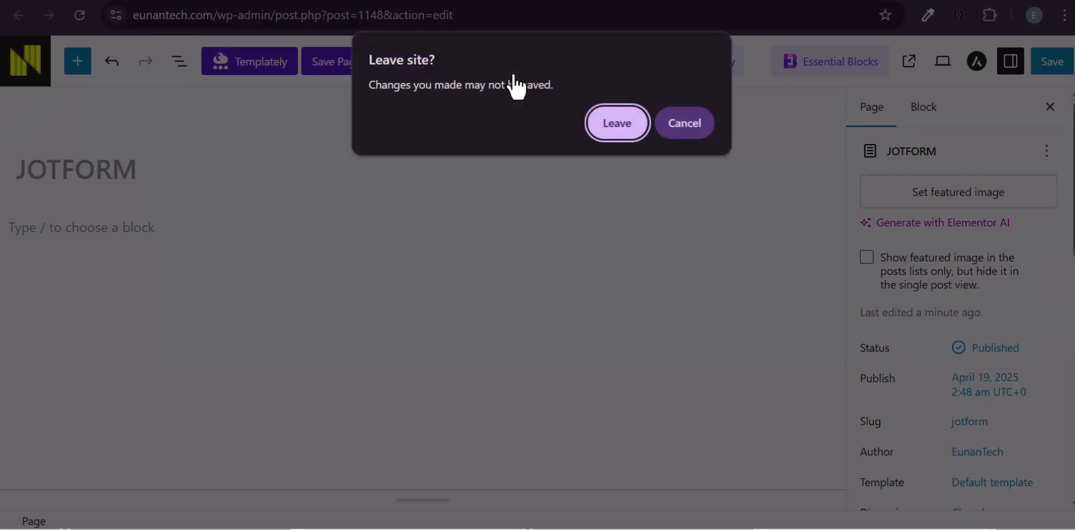
- Drop a Shortcode widget onto the JOTFORM page and paste in the Jotform embed shortcode
{"action": "left_click", "coordinate": [617, 124]}
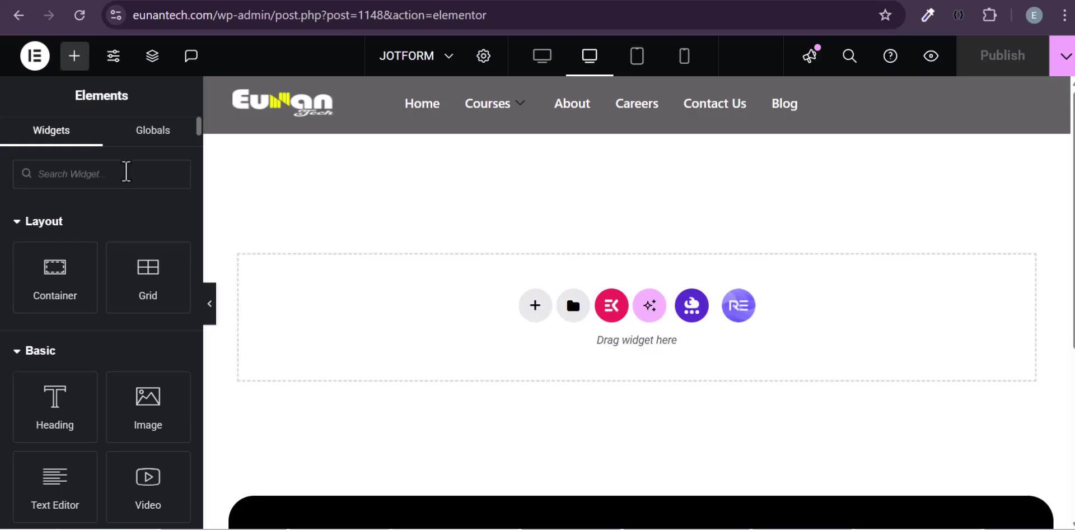
{"action": "left_click", "coordinate": [126, 172]}
{"action": "type", "text": "sh"}
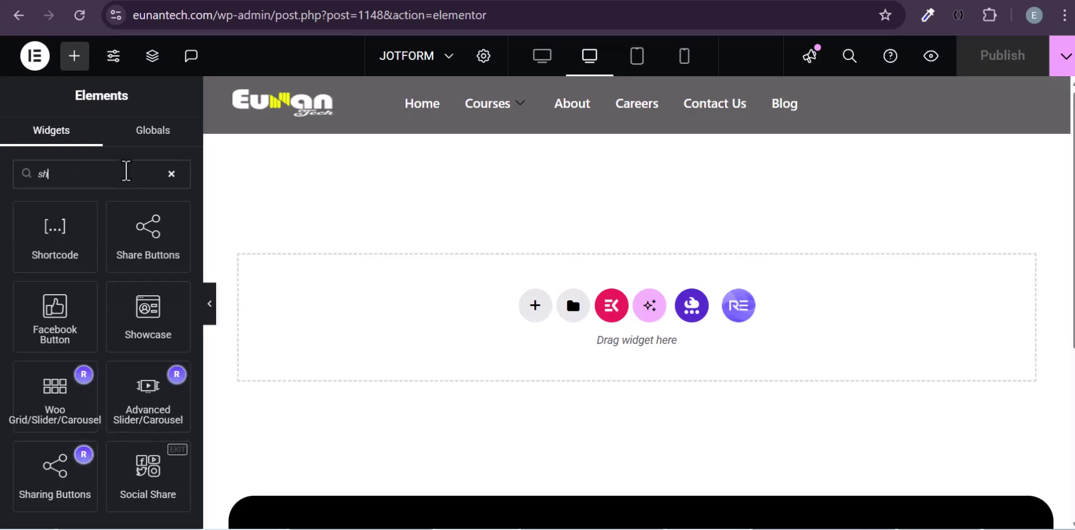
{"action": "left_click_drag", "start_coordinate": [60, 247], "coordinate": [443, 287]}
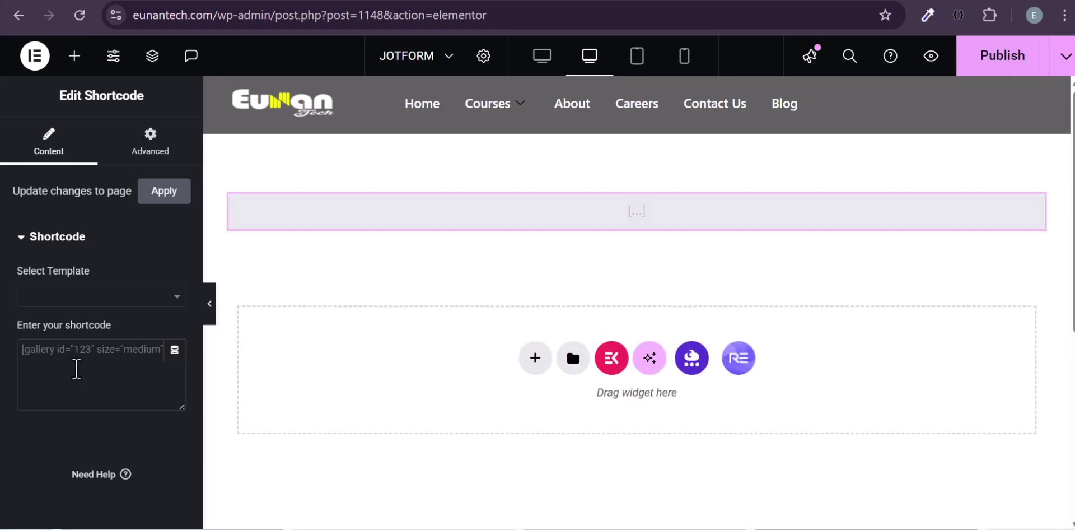
{"action": "left_click", "coordinate": [76, 369]}
{"action": "key", "text": "ctrl+v"}
{"action": "key", "text": "ctrl+p"}
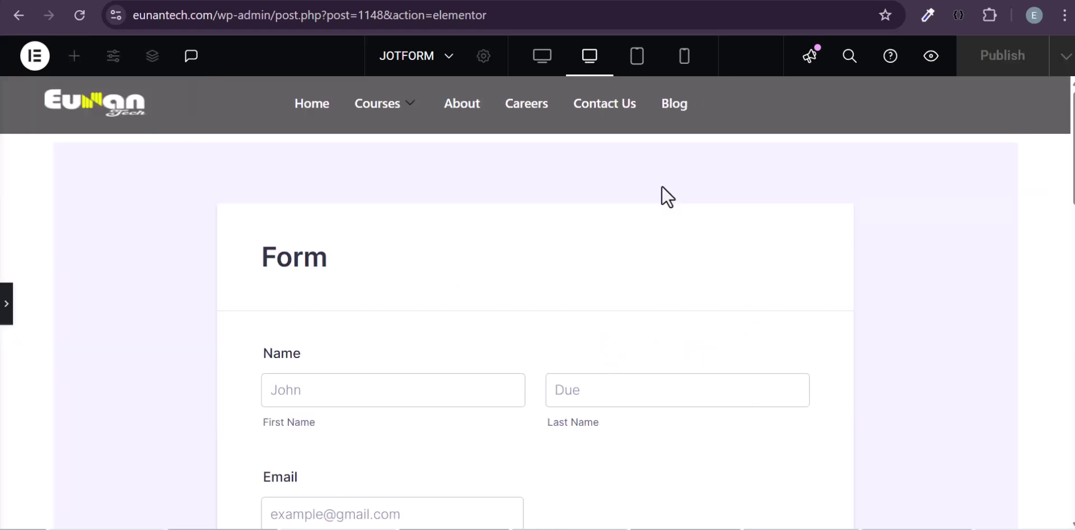
- Check the embedded form's Form heading on the page, then return to the Jotform tab
{"action": "scroll", "coordinate": [538, 319], "scroll_direction": "down", "scroll_amount": 10}
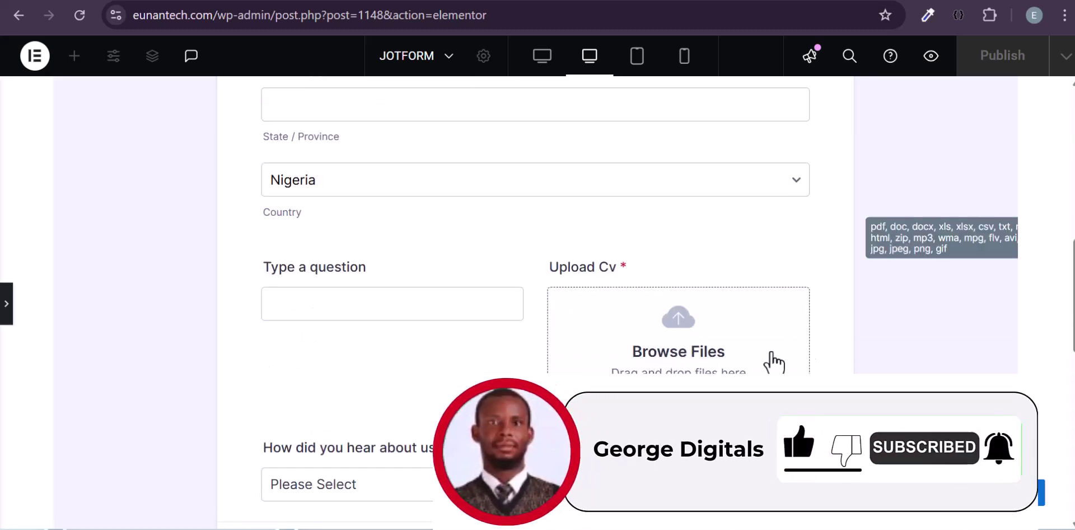
{"action": "scroll", "coordinate": [739, 359], "scroll_direction": "up", "scroll_amount": 10}
{"action": "scroll", "coordinate": [739, 358], "scroll_direction": "up", "scroll_amount": 1}
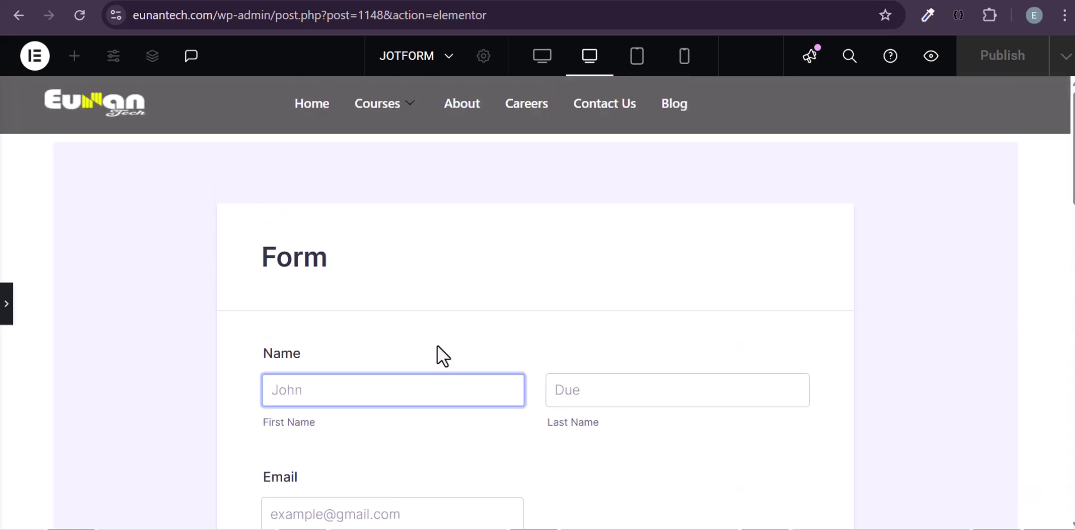
{"action": "double_click", "coordinate": [313, 247]}
{"action": "key", "text": "alt+Tab"}
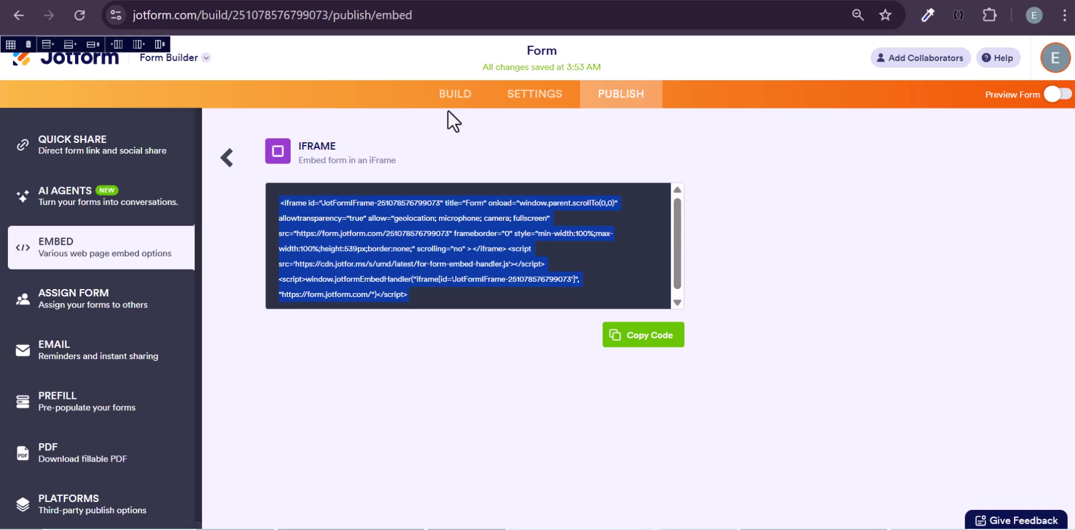
- In the form builder, delete the Form header element so the form begins at Name
{"action": "left_click", "coordinate": [447, 104]}
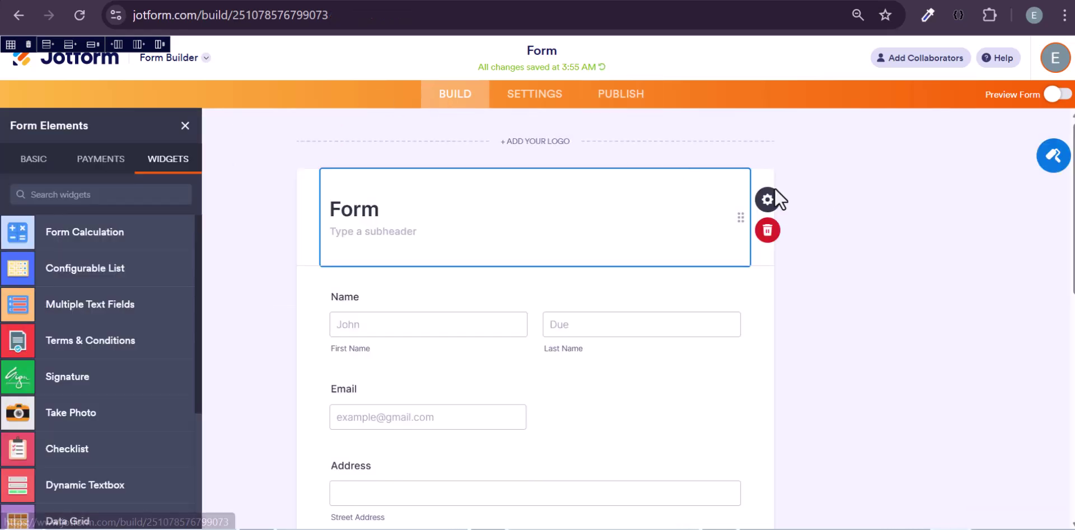
{"action": "left_click", "coordinate": [789, 229]}
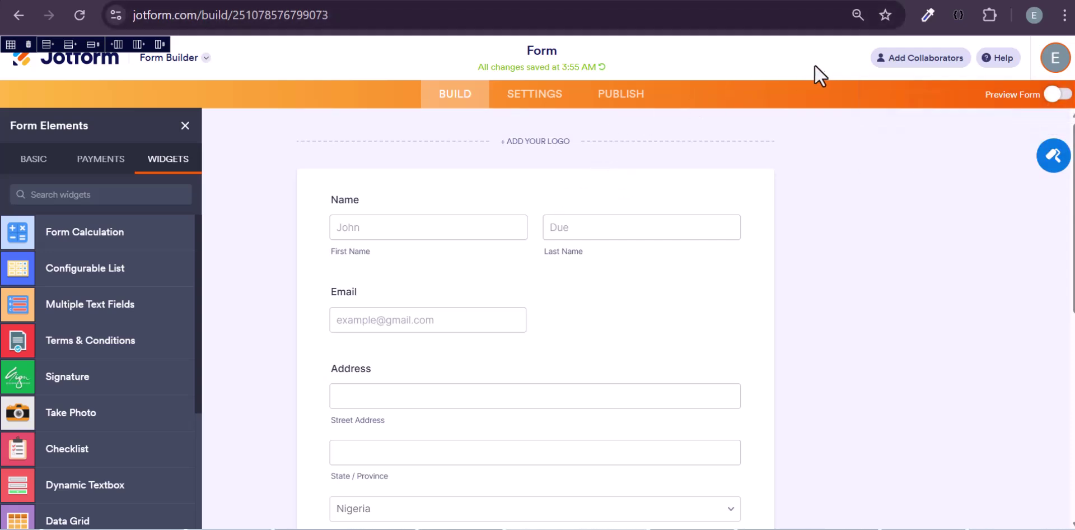
{"action": "key", "text": "ctrl+Tab"}
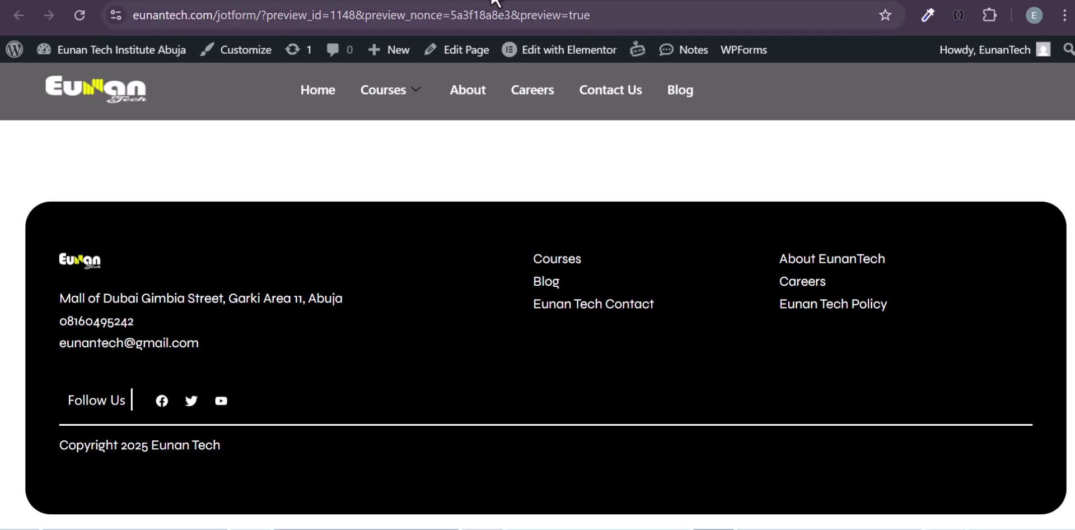
- Reload the Elementor editor and confirm, so the embedded form loads without its header
{"action": "key", "text": "ctrl+Tab"}
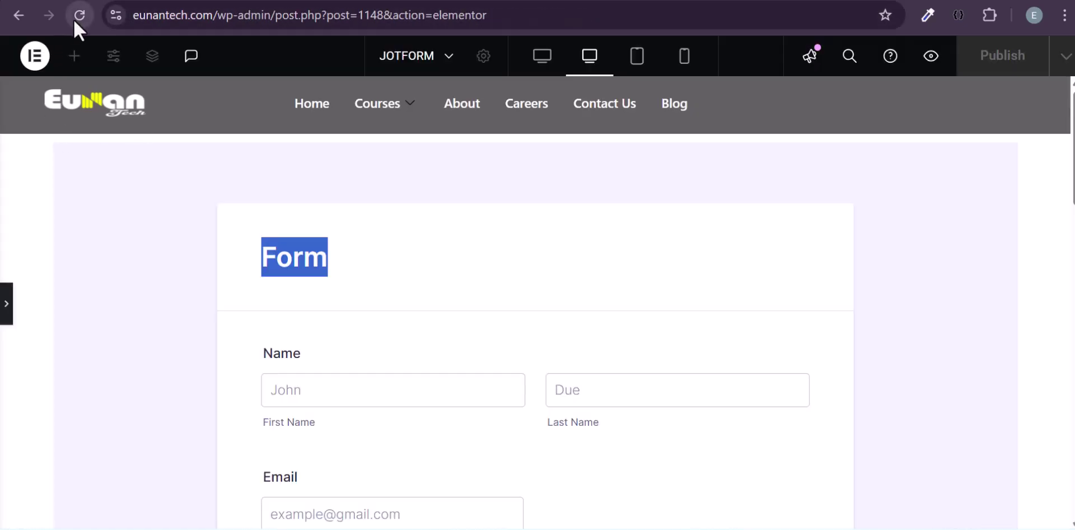
{"action": "left_click", "coordinate": [73, 19]}
{"action": "key", "text": "Return"}
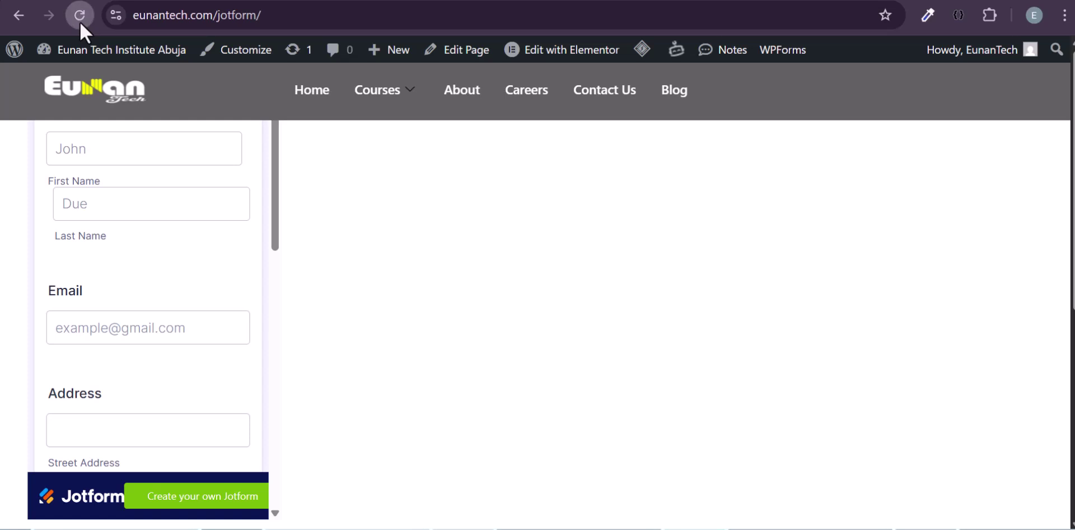
- Fill the name, e-mail and following field of the embedded form with test entries
{"action": "scroll", "coordinate": [279, 273], "scroll_direction": "down", "scroll_amount": 8}
{"action": "scroll", "coordinate": [279, 273], "scroll_direction": "up", "scroll_amount": 1}
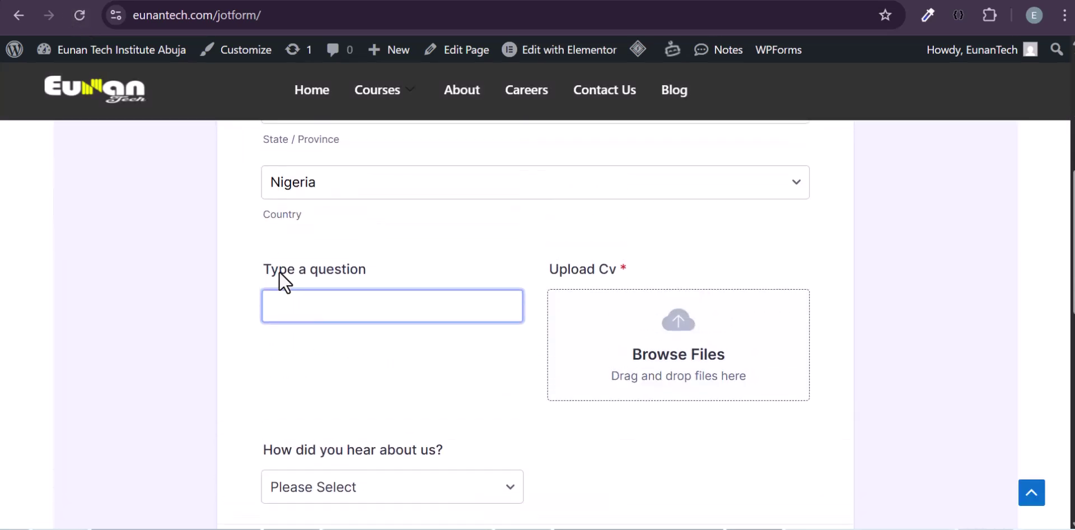
{"action": "scroll", "coordinate": [278, 280], "scroll_direction": "down", "scroll_amount": 1}
{"action": "scroll", "coordinate": [304, 254], "scroll_direction": "up", "scroll_amount": 8}
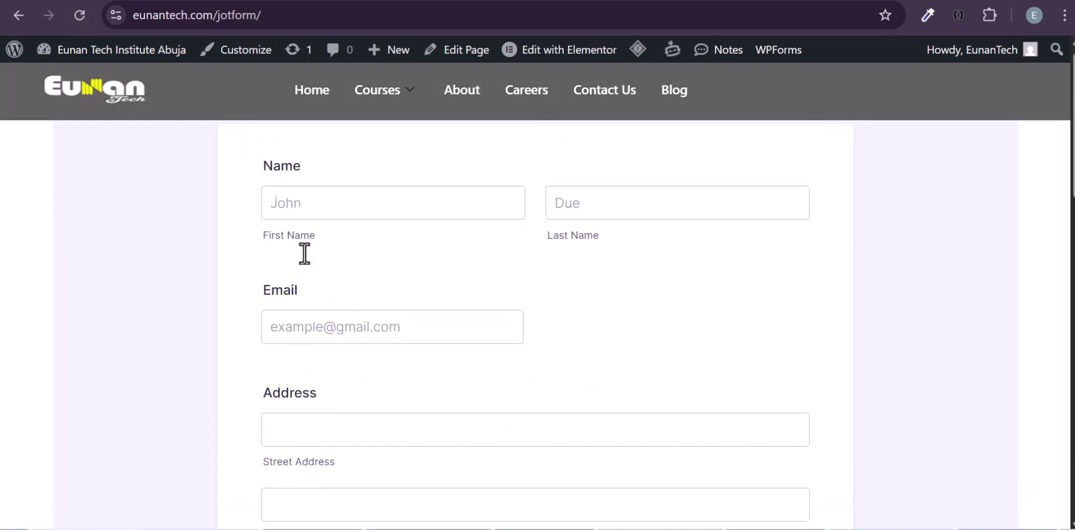
{"action": "left_click", "coordinate": [310, 219]}
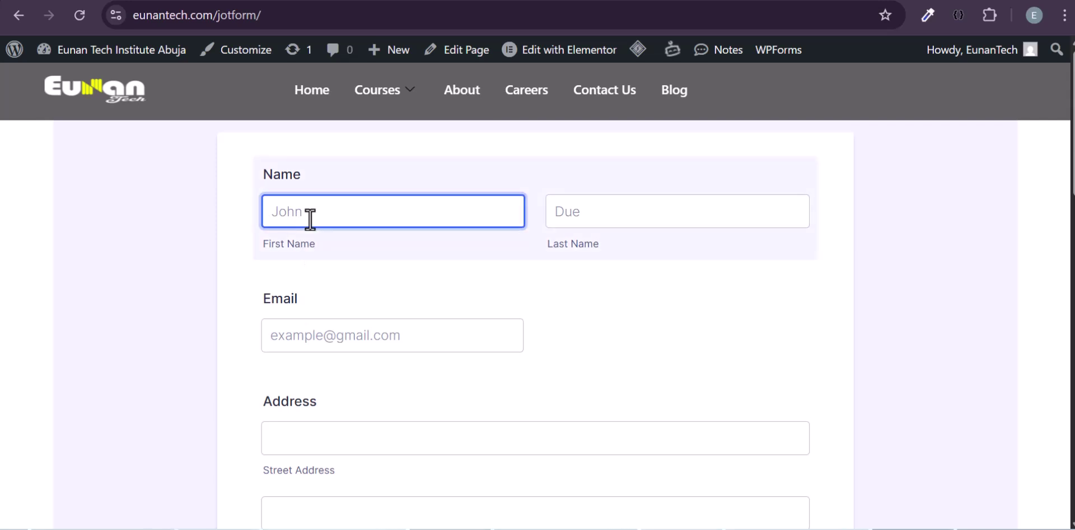
{"action": "type", "text": "helo"}
{"action": "key", "text": "Tab"}
{"action": "type", "text": "hsot"}
{"action": "key", "text": "Tab"}
- Enter 'sj' as the state or province and 'hello' in the next field
{"action": "key", "text": "Tab"}
{"action": "type", "text": "hsis"}
{"action": "scroll", "coordinate": [252, 403], "scroll_direction": "down", "scroll_amount": 2}
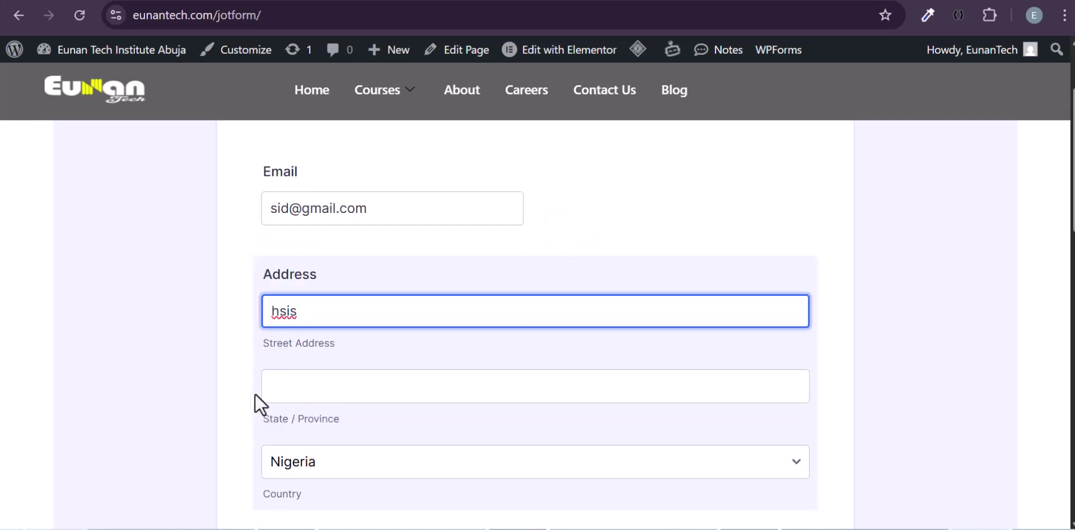
{"action": "left_click", "coordinate": [289, 400]}
{"action": "type", "text": "sj"}
{"action": "key", "text": "Tab"}
{"action": "key", "text": "Tab"}
{"action": "type", "text": "hello"}
- Upload IMG_0555 as the CV file
{"action": "left_click", "coordinate": [648, 453]}
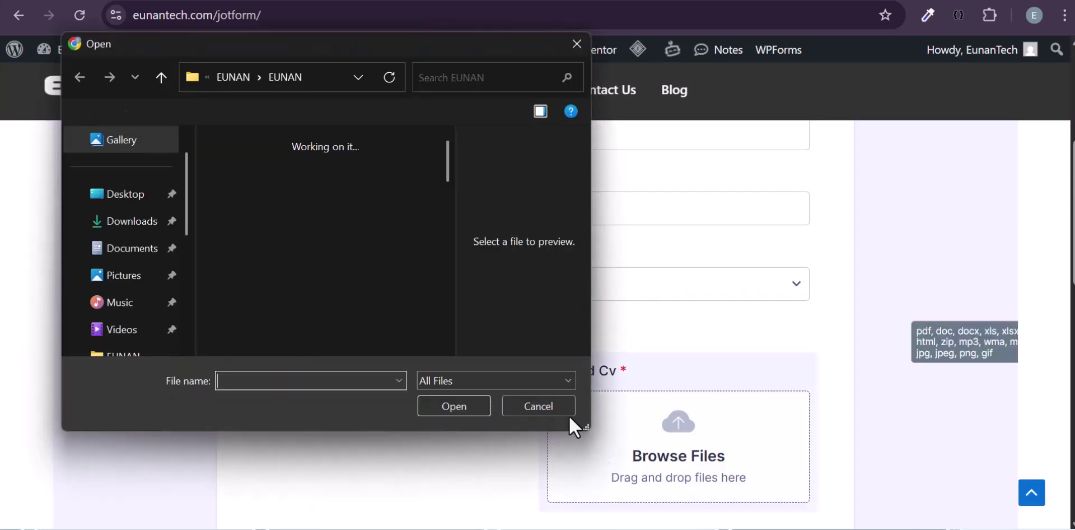
{"action": "left_click", "coordinate": [263, 328]}
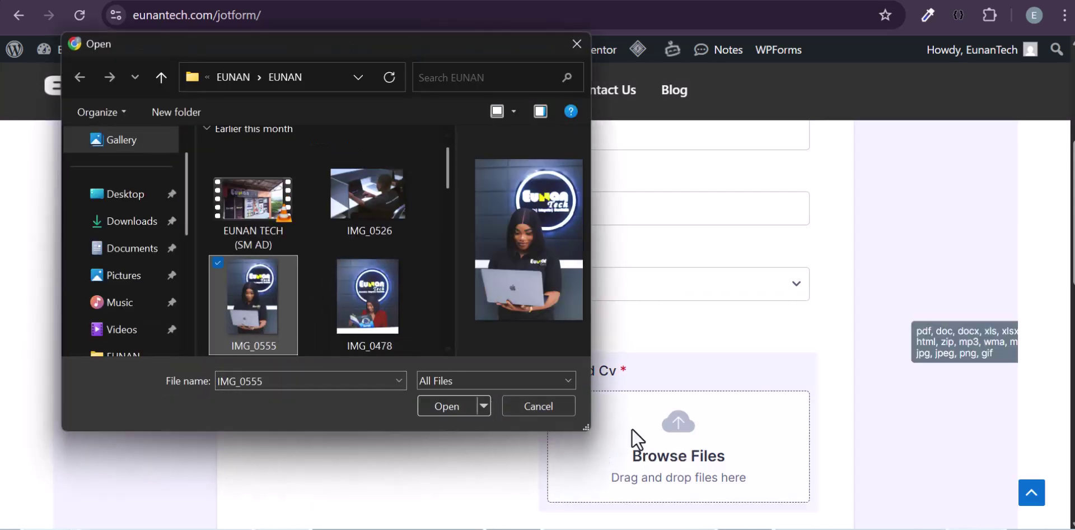
{"action": "left_click", "coordinate": [455, 405]}
- Choose YouTube as the referral source and submit the form
{"action": "scroll", "coordinate": [542, 469], "scroll_direction": "down", "scroll_amount": 5}
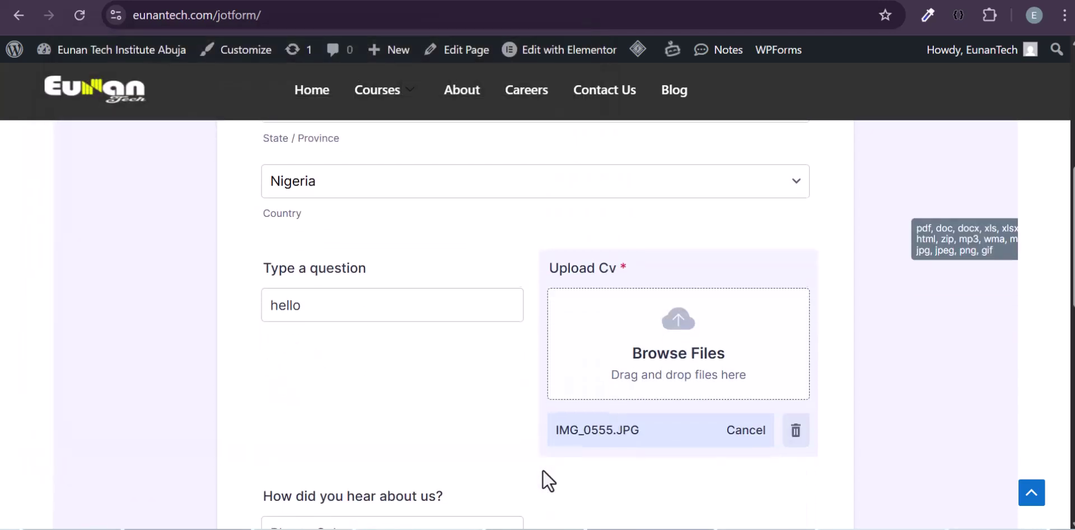
{"action": "left_click", "coordinate": [384, 379]}
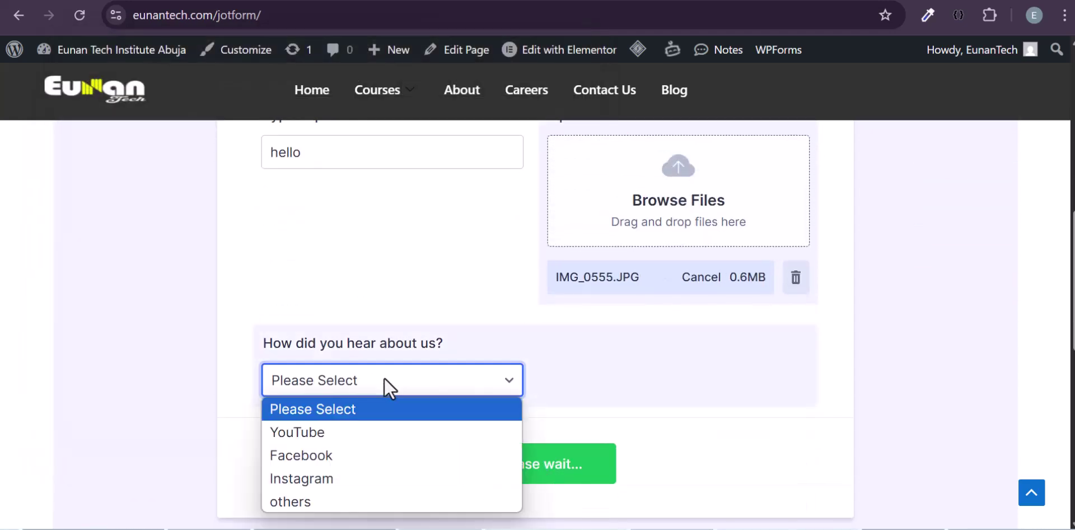
{"action": "left_click", "coordinate": [342, 433]}
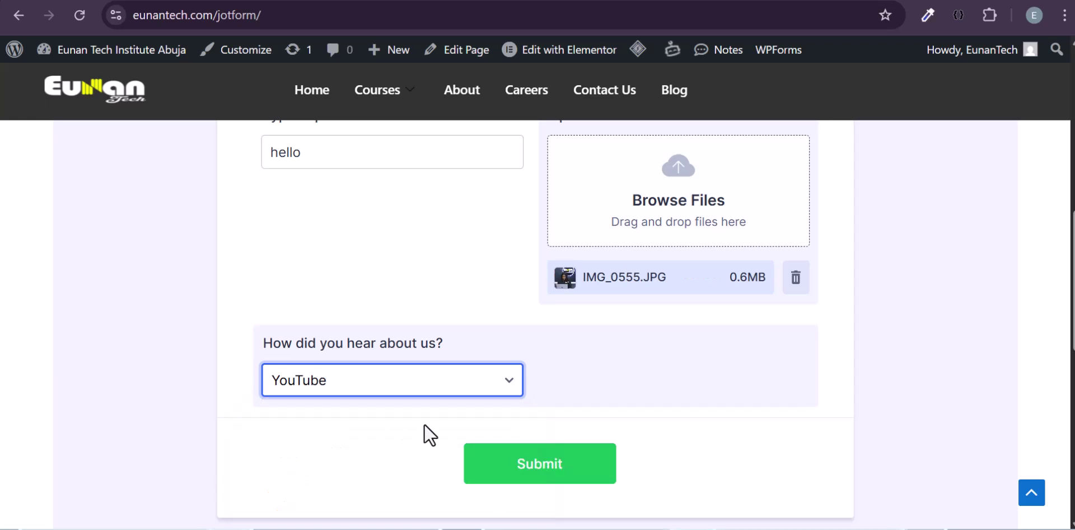
{"action": "scroll", "coordinate": [424, 423], "scroll_direction": "down", "scroll_amount": 1}
{"action": "left_click", "coordinate": [528, 408]}
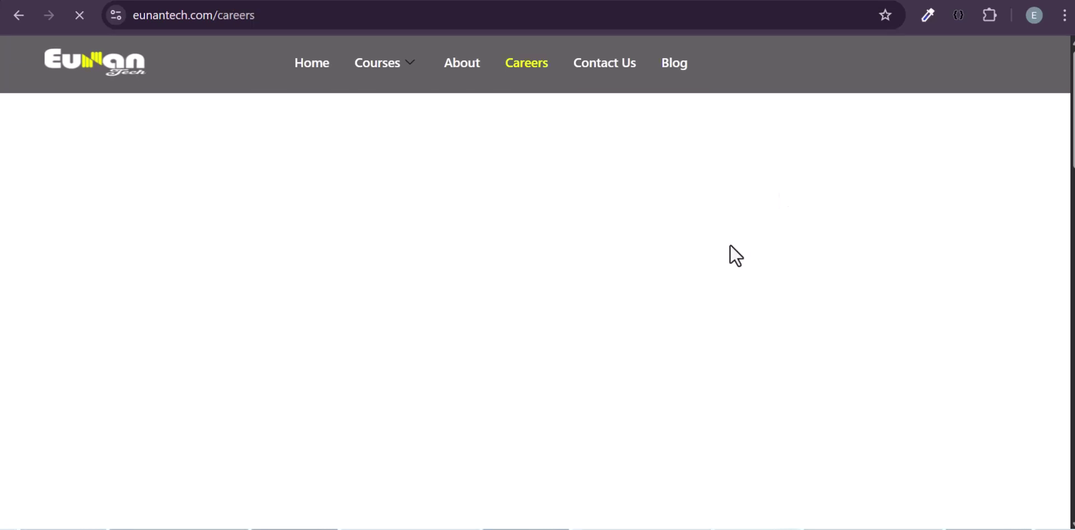
- Scroll through the Careers page down to its Apply Now section and back up
{"action": "scroll", "coordinate": [579, 367], "scroll_direction": "down", "scroll_amount": 10}
{"action": "scroll", "coordinate": [579, 367], "scroll_direction": "up", "scroll_amount": 8}
{"action": "scroll", "coordinate": [579, 367], "scroll_direction": "down", "scroll_amount": 20}
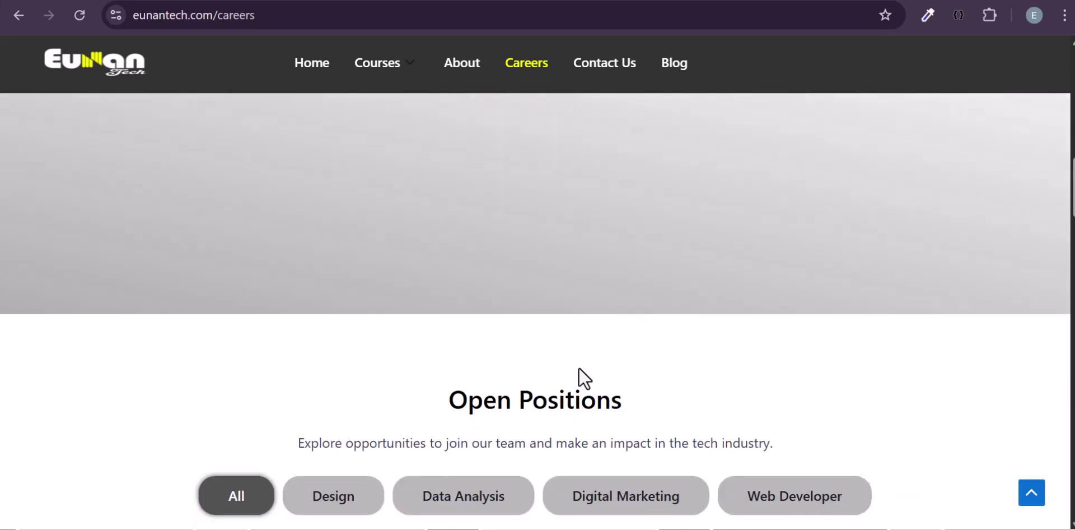
{"action": "scroll", "coordinate": [579, 368], "scroll_direction": "down", "scroll_amount": 9}
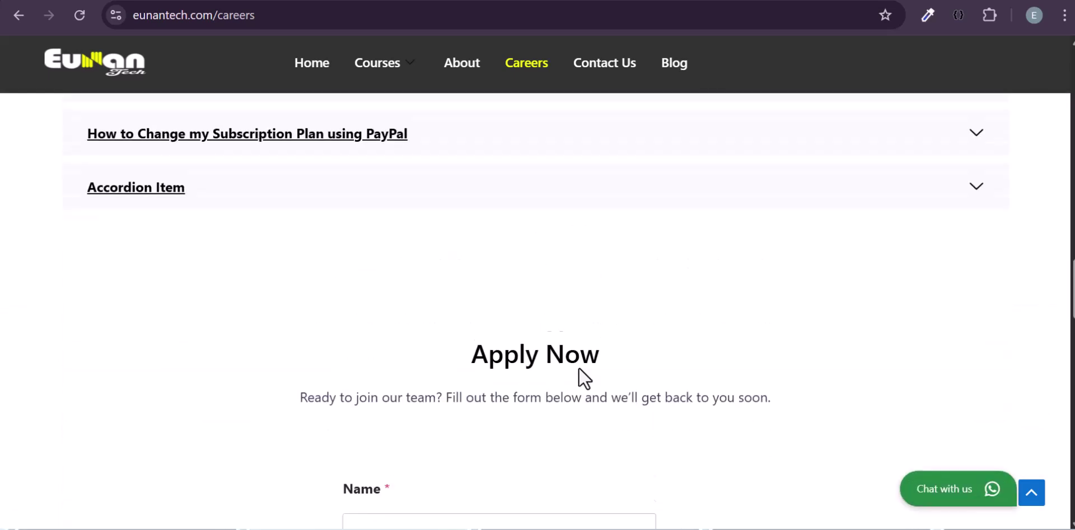
{"action": "scroll", "coordinate": [579, 367], "scroll_direction": "up", "scroll_amount": 2}
{"action": "scroll", "coordinate": [660, 269], "scroll_direction": "up", "scroll_amount": 20}
- In a new tab, search for 'gmail' and go to Gmail
{"action": "left_click", "coordinate": [867, 0]}
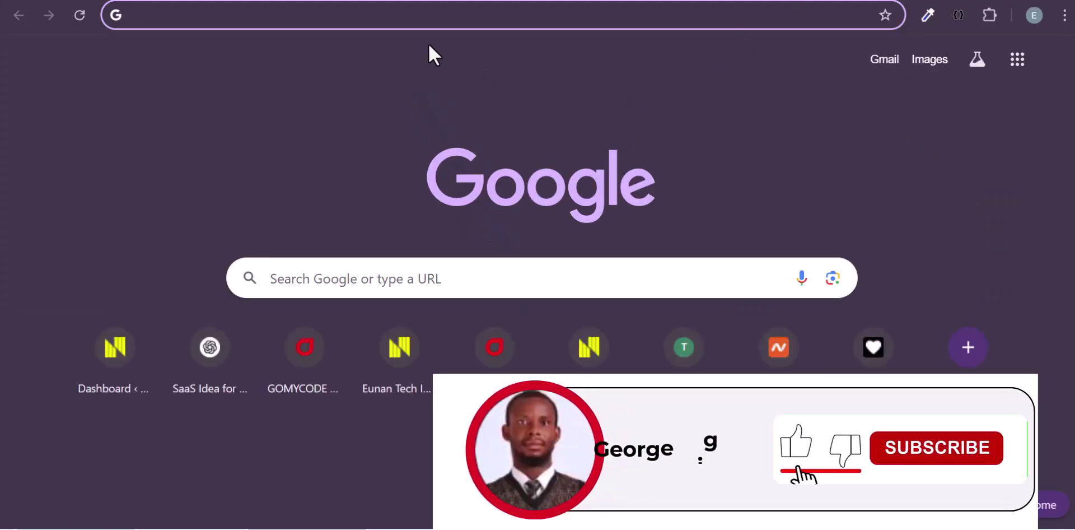
{"action": "type", "text": "gmail"}
{"action": "key", "text": "Return"}
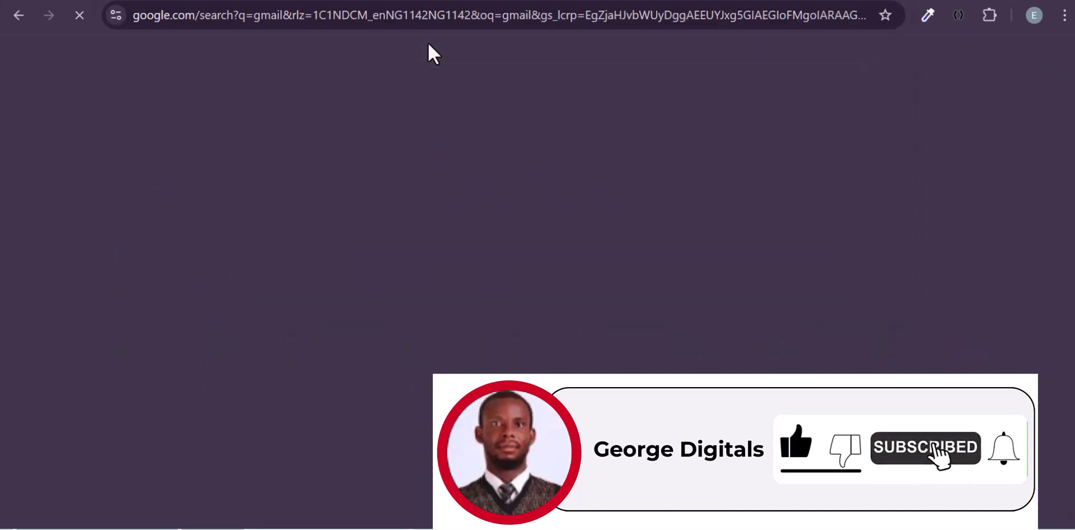
{"action": "left_click", "coordinate": [205, 203]}
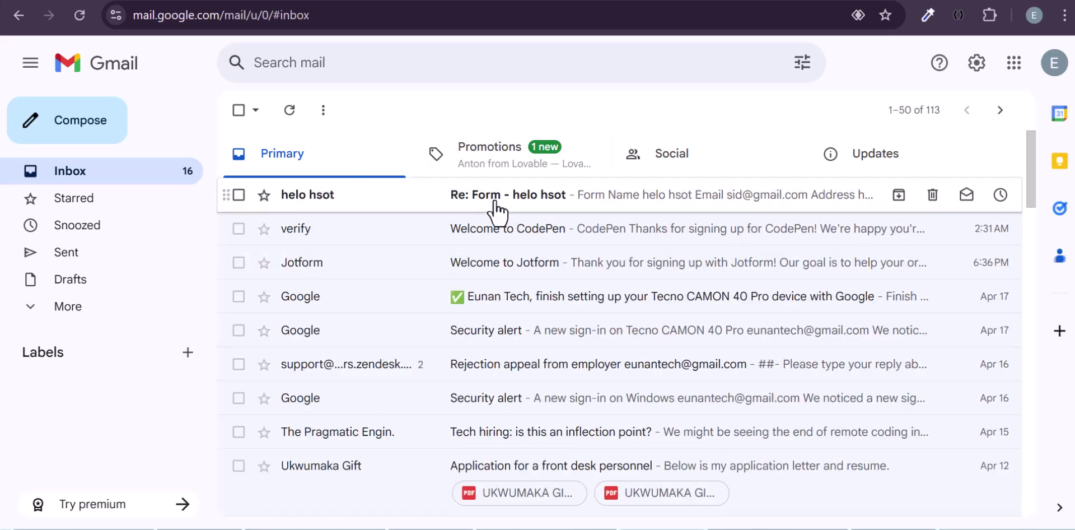
- Open the Jotform submission email and check the submitted name and e-mail address
{"action": "left_click", "coordinate": [458, 203]}
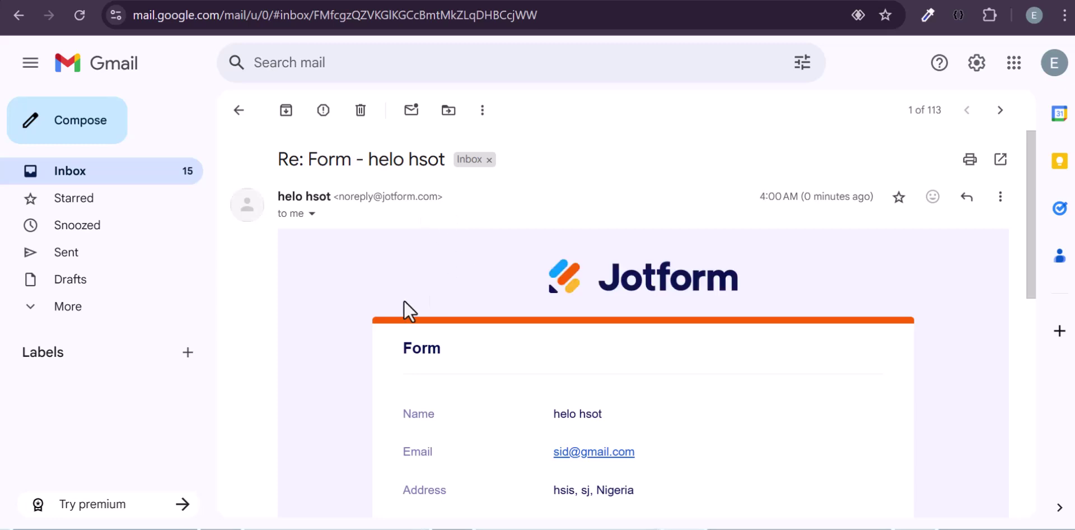
{"action": "scroll", "coordinate": [406, 305], "scroll_direction": "down", "scroll_amount": 5}
{"action": "left_click_drag", "start_coordinate": [547, 156], "coordinate": [650, 156]}
{"action": "left_click", "coordinate": [470, 208]}
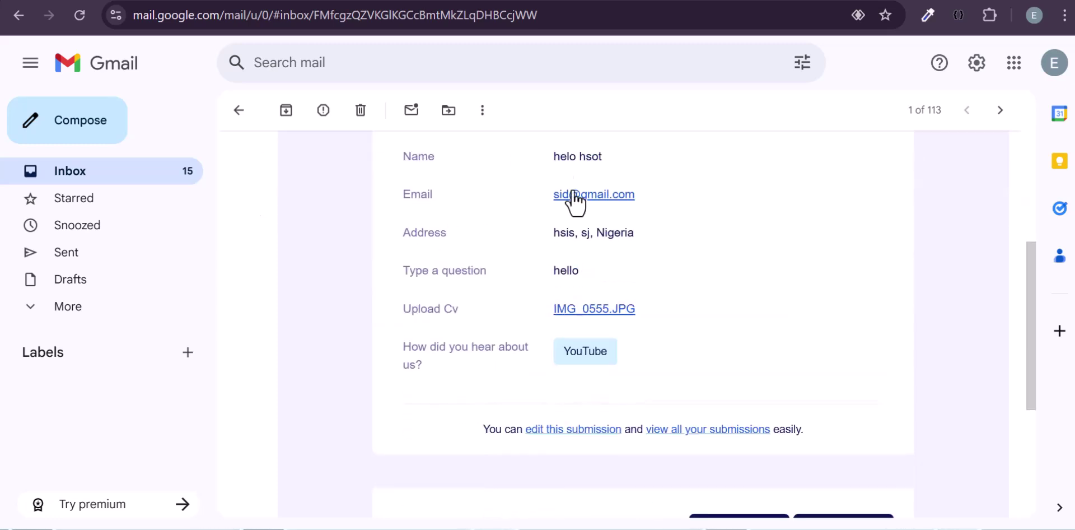
{"action": "left_click_drag", "start_coordinate": [536, 193], "coordinate": [639, 180]}
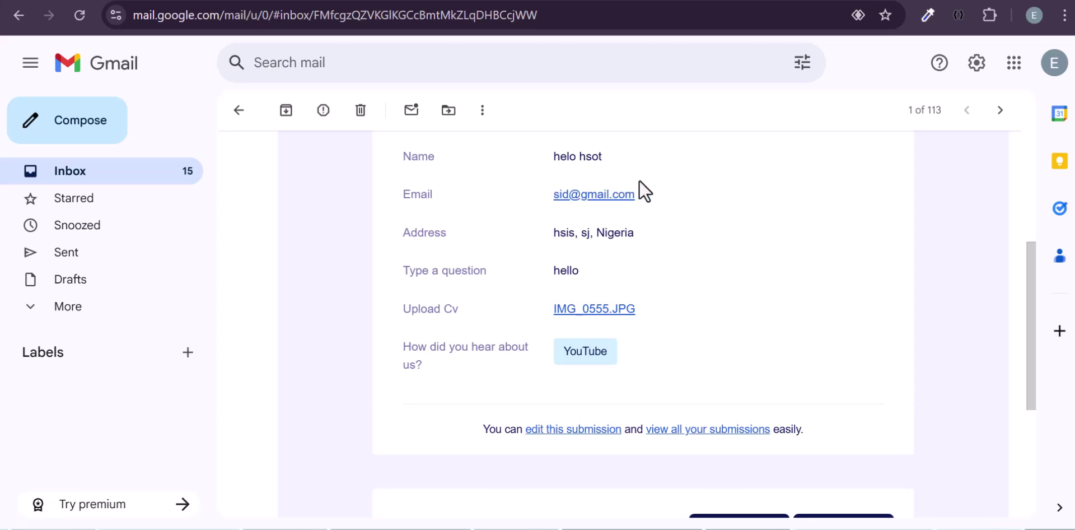
{"action": "scroll", "coordinate": [622, 188], "scroll_direction": "down", "scroll_amount": 2}
{"action": "scroll", "coordinate": [599, 201], "scroll_direction": "up", "scroll_amount": 2}
{"action": "scroll", "coordinate": [594, 204], "scroll_direction": "down", "scroll_amount": 1}
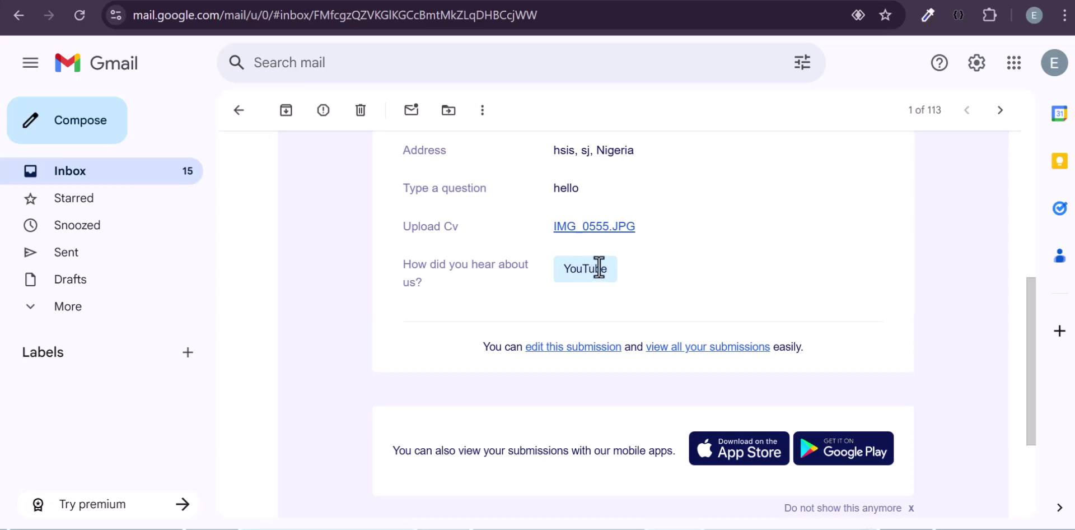
- Download the attached IMG_0555.JPG CV, view it, then close the viewer
{"action": "left_click", "coordinate": [577, 226]}
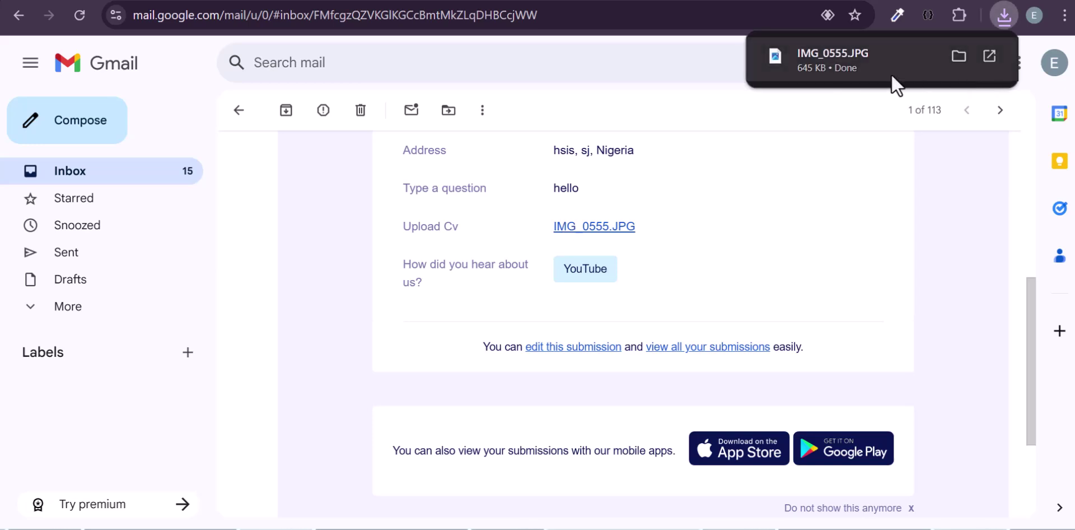
{"action": "left_click", "coordinate": [808, 52]}
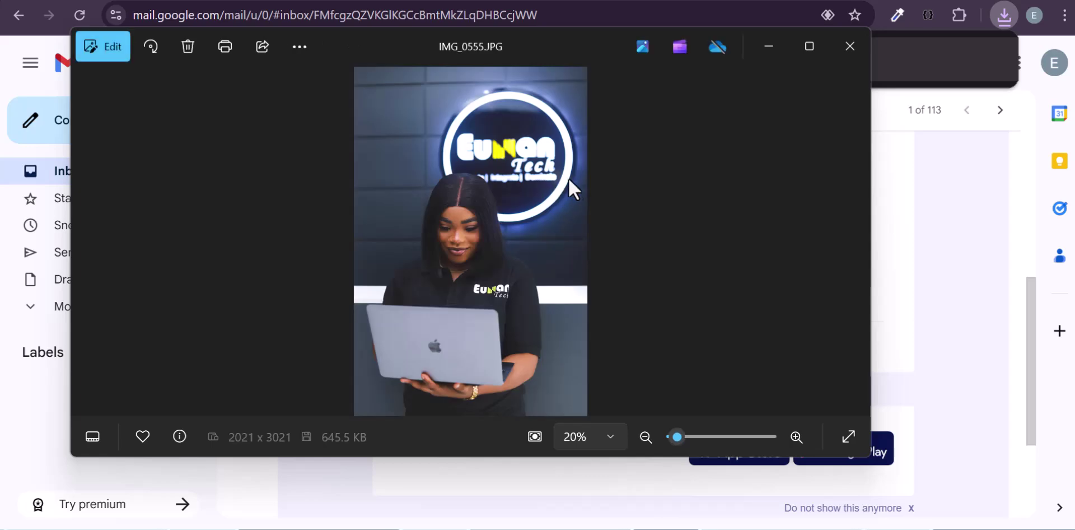
{"action": "left_click", "coordinate": [834, 55]}
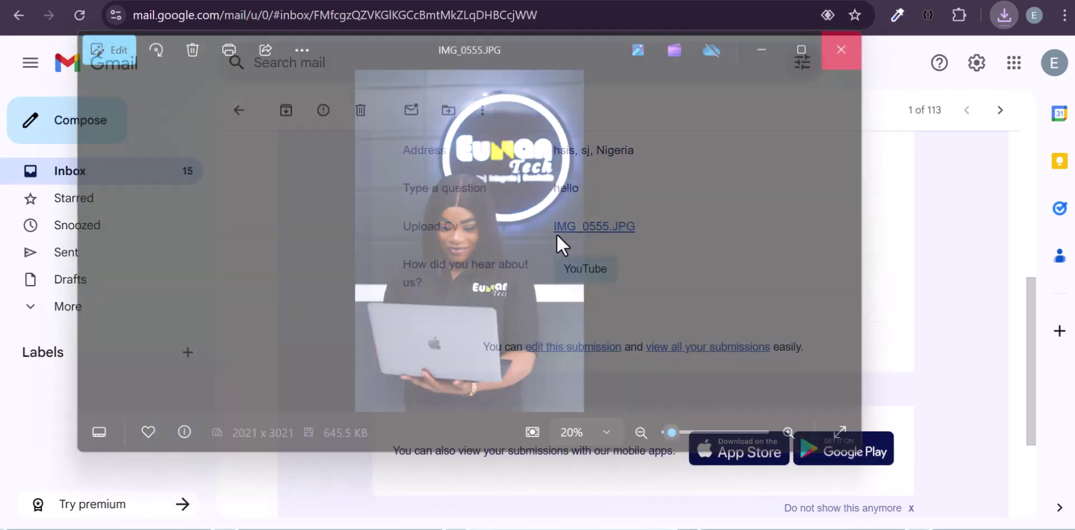
{"action": "scroll", "coordinate": [554, 234], "scroll_direction": "up", "scroll_amount": 4}
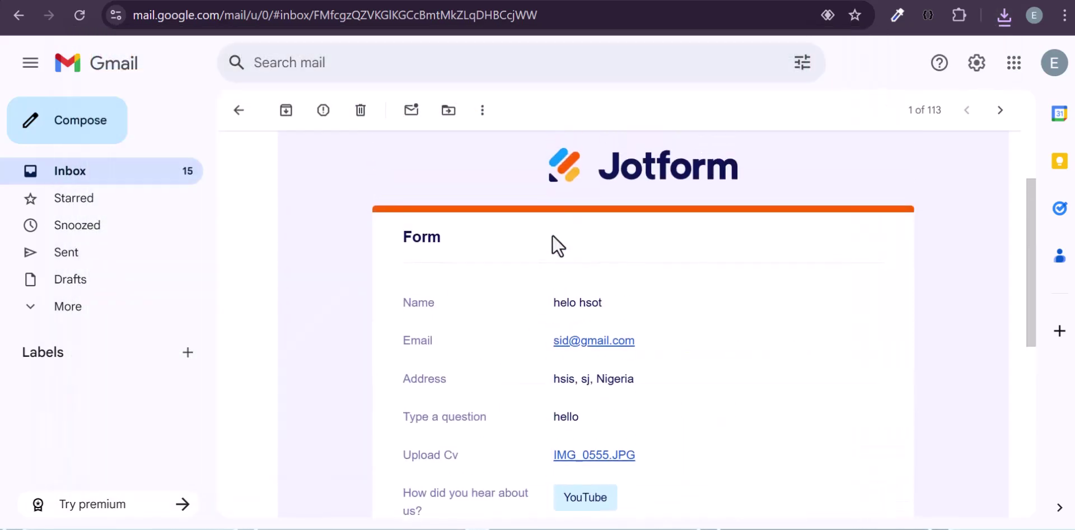